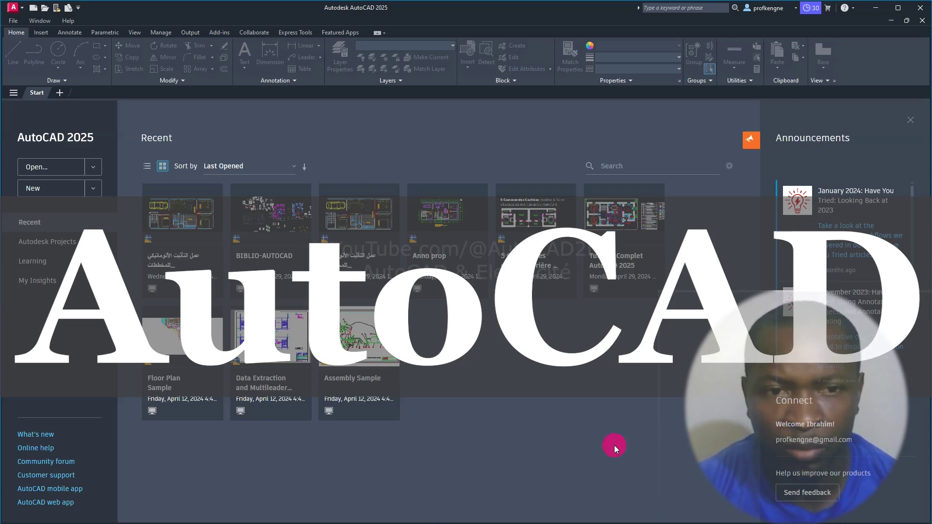
# - Show the Start page's new-drawing template list, including acadiso.dwt
pyautogui.click(93, 188)
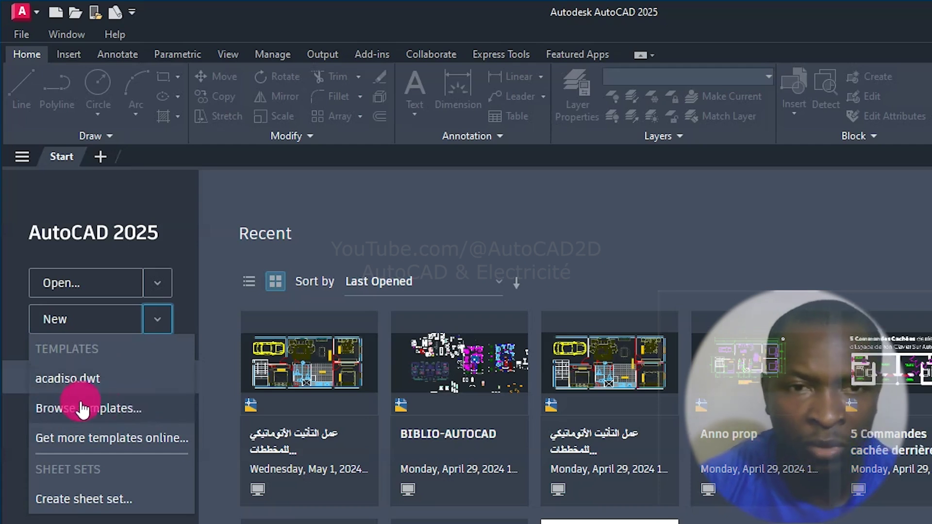
# - Start a new drawing, Drawing1, from the acadiso template
pyautogui.click(130, 410)
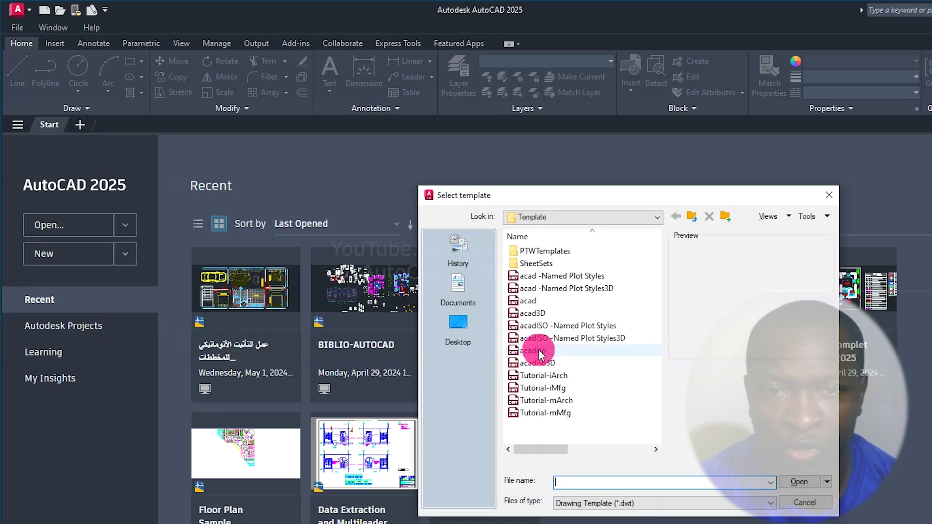
pyautogui.click(524, 350)
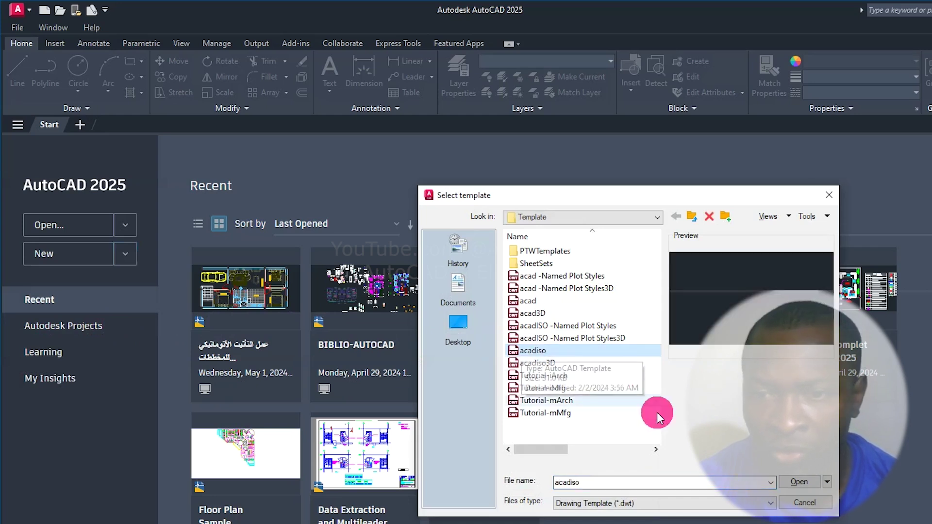
pyautogui.click(804, 484)
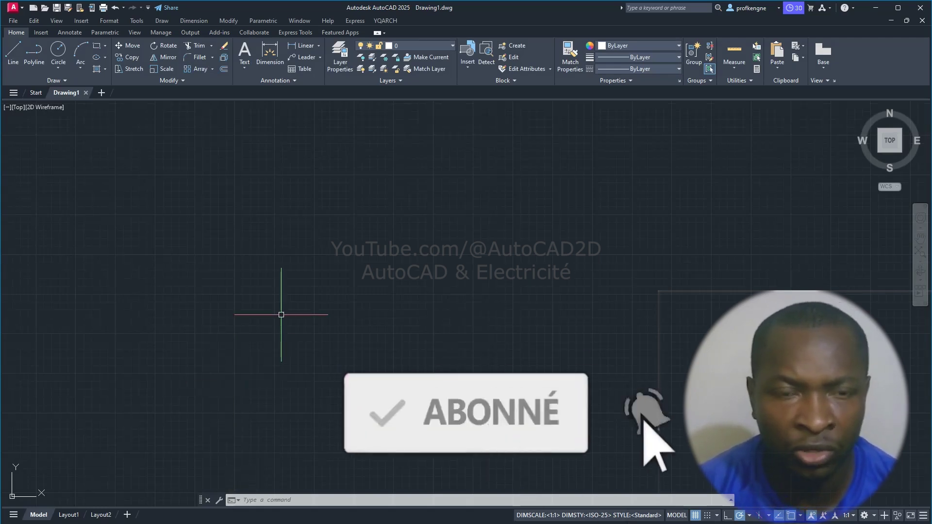
# - Set the drawing units to cm with the YQUNITS command
pyautogui.write('yqunits')
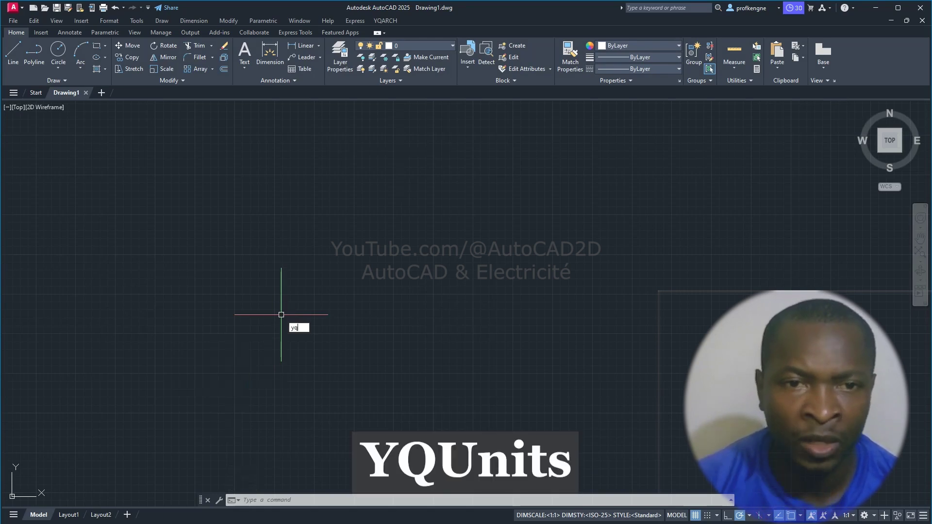
pyautogui.press('Return')
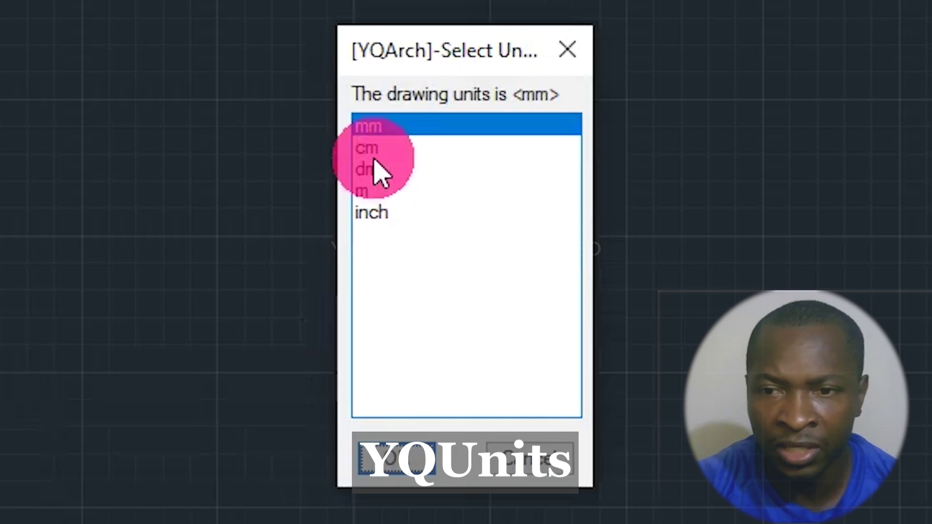
pyautogui.click(374, 148)
pyautogui.click(392, 467)
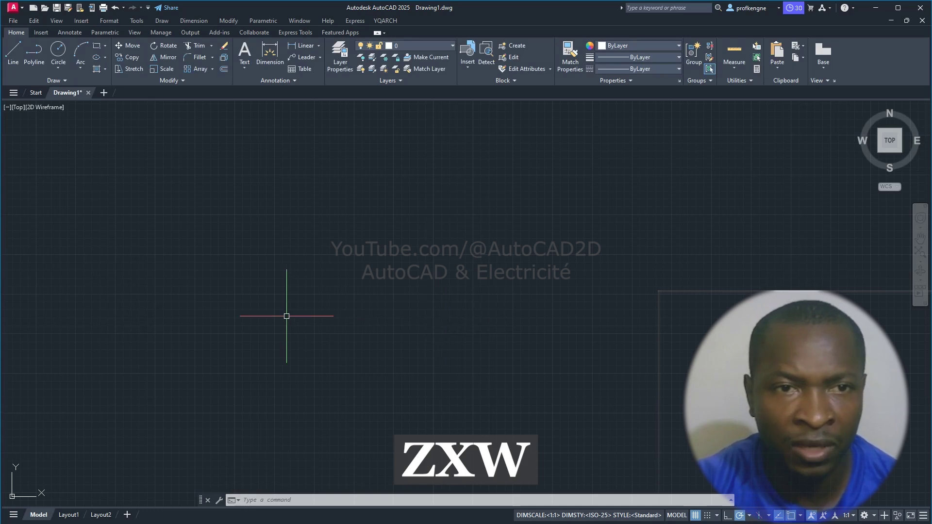
# - Open the ZXW Grid Axis dialog and start replacing the breadth and depth values
pyautogui.write('zxw')
pyautogui.press('Return')
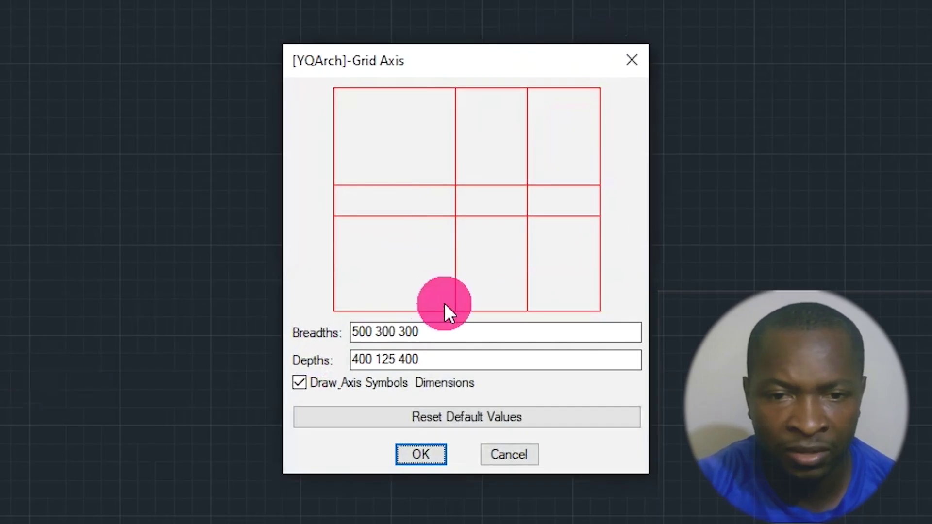
pyautogui.moveTo(451, 328); pyautogui.dragTo(329, 329)
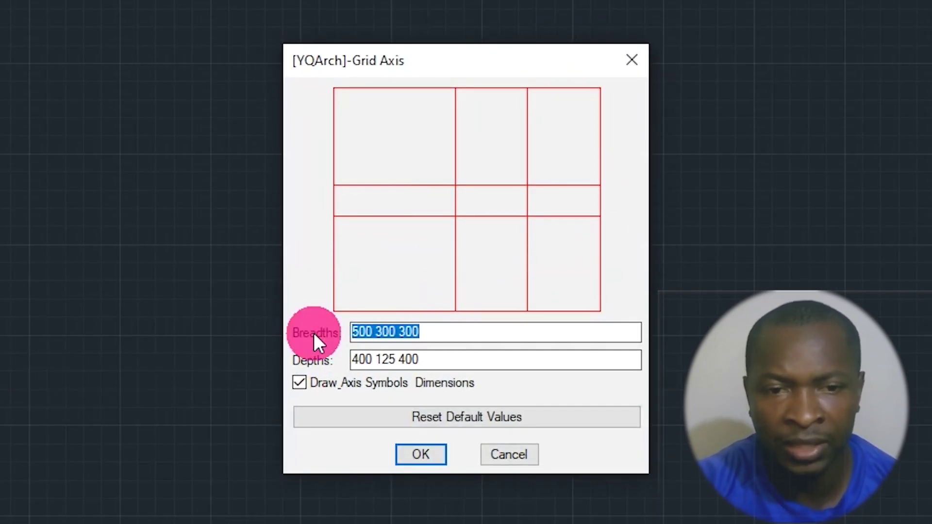
pyautogui.write('555')
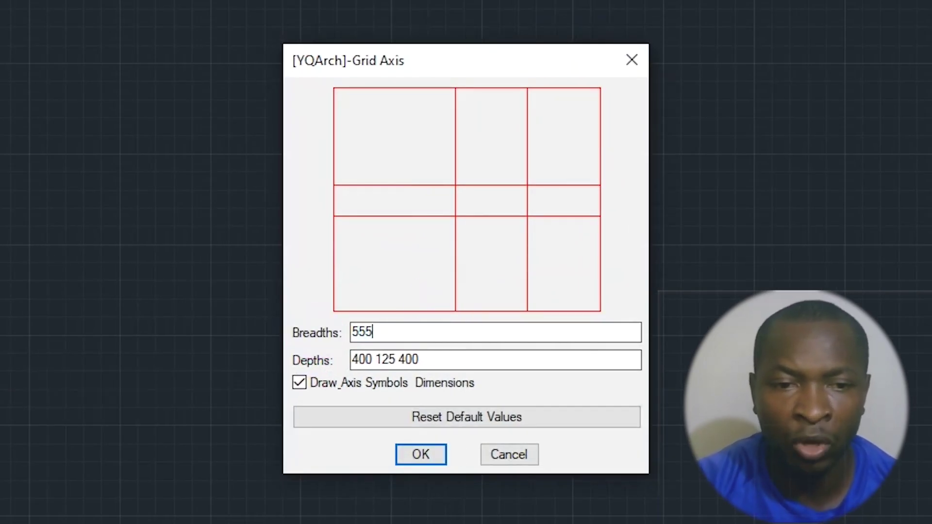
pyautogui.write('00')
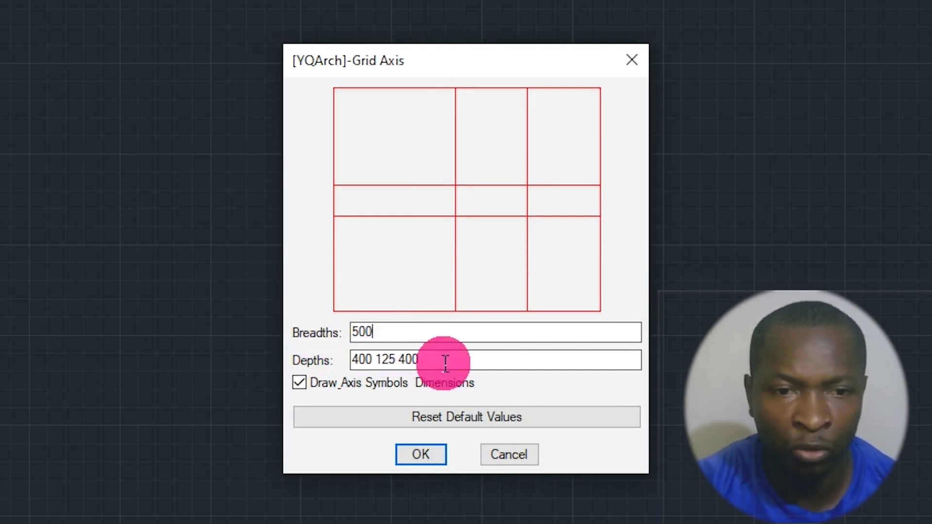
pyautogui.moveTo(446, 365); pyautogui.dragTo(329, 372)
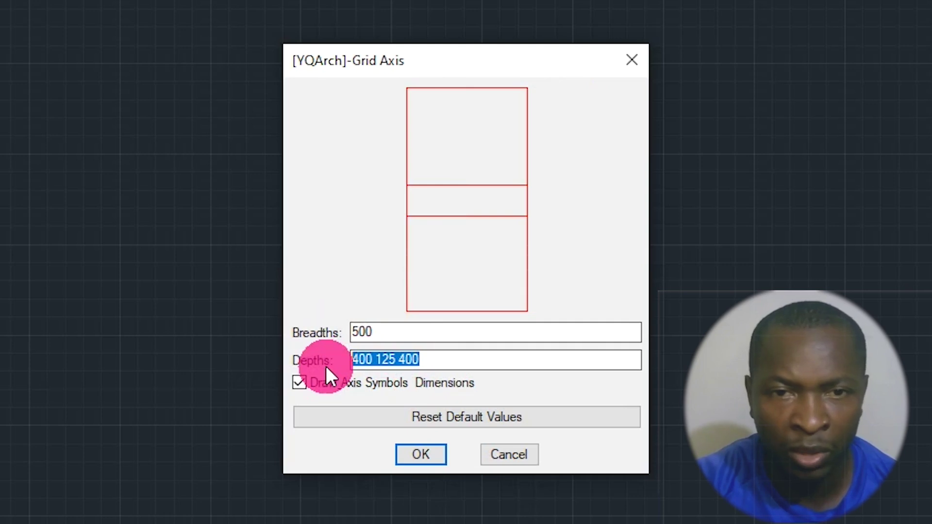
pyautogui.write('500')
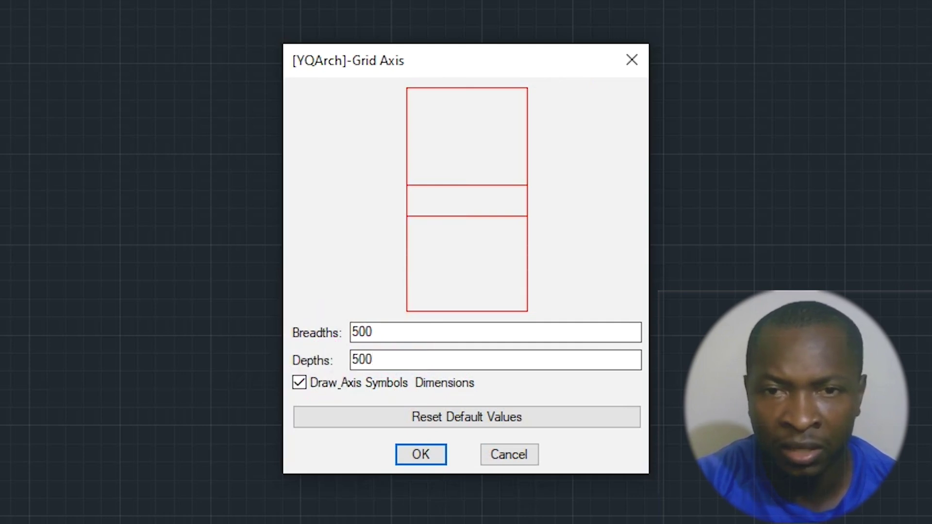
# - Finish breadths 500 400 300 and depths 500 500, then confirm the grid
pyautogui.click(518, 333)
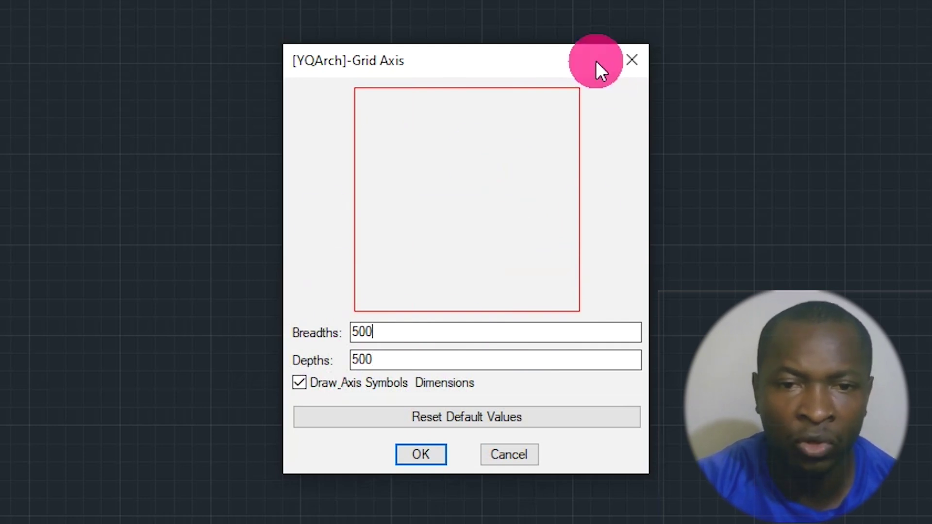
pyautogui.doubleClick(380, 333)
pyautogui.click(596, 505)
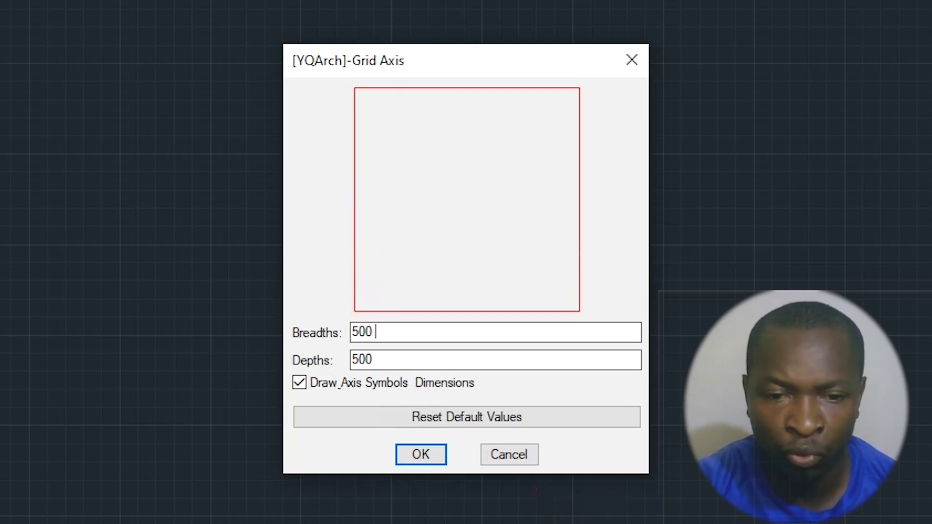
pyautogui.write('400')
pyautogui.click(427, 358)
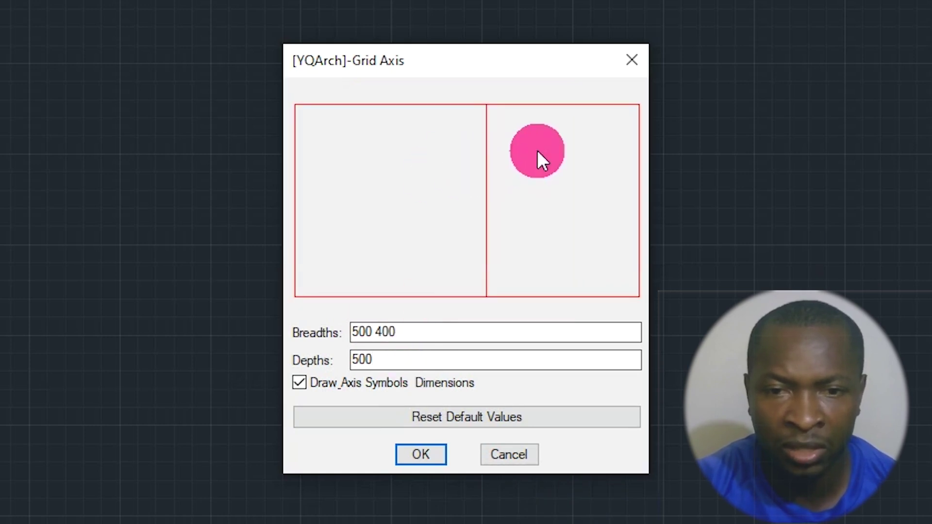
pyautogui.click(421, 328)
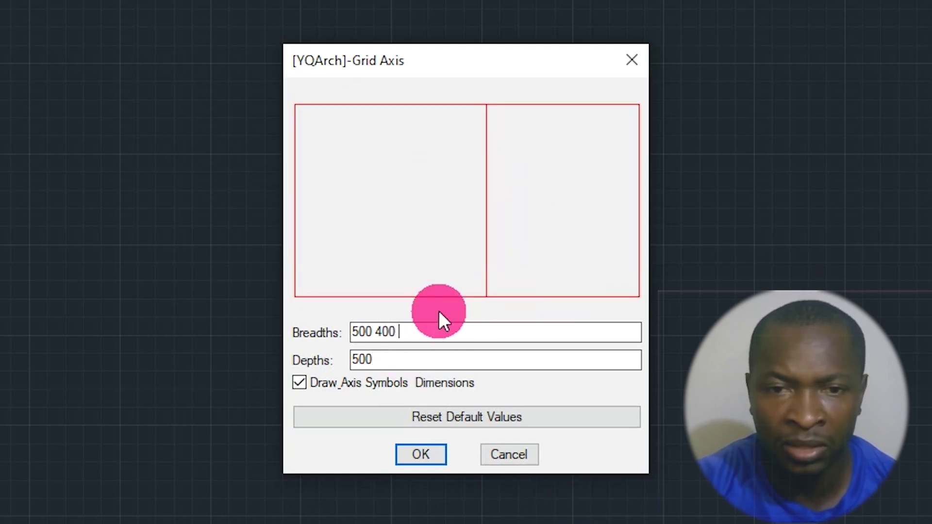
pyautogui.write('300')
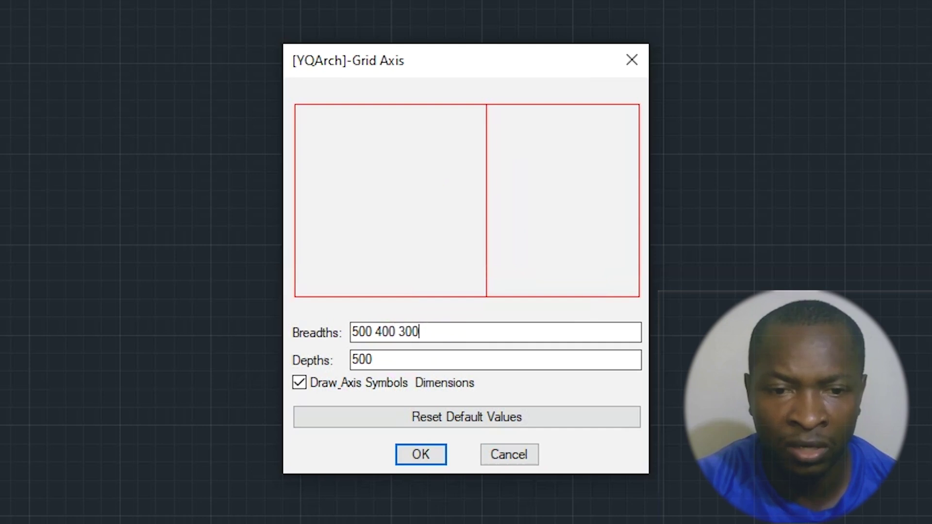
pyautogui.click(407, 358)
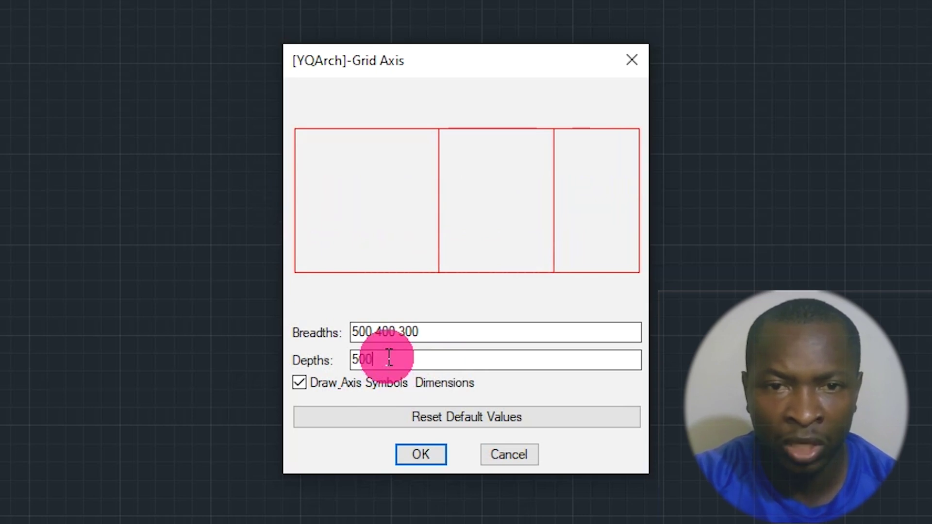
pyautogui.write(' 500')
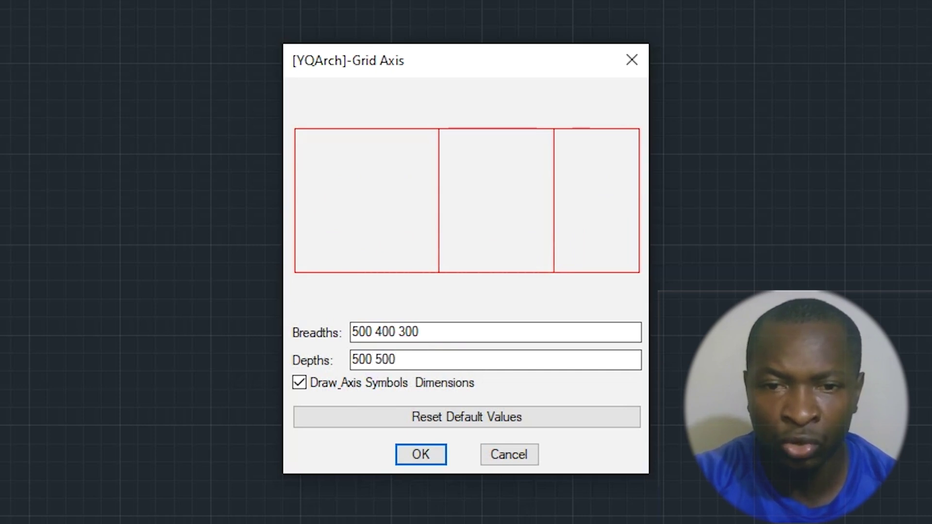
pyautogui.write('500')
pyautogui.click(434, 329)
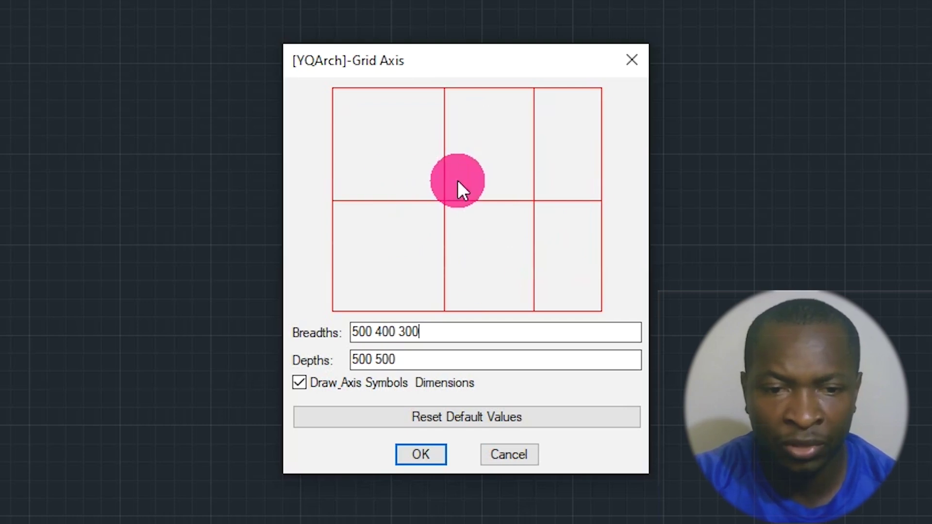
pyautogui.click(419, 456)
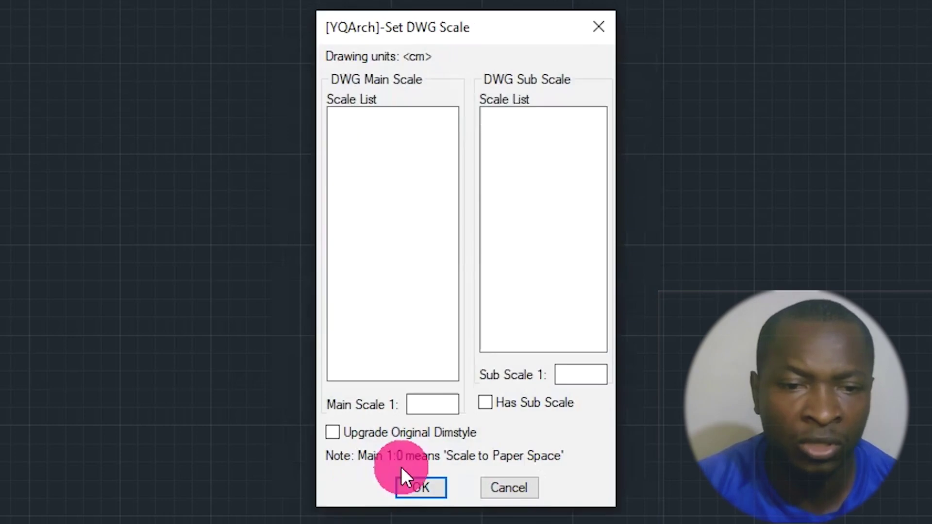
# - Insert the axis grid at 1:10 scale and zoom to its extents
pyautogui.click(340, 374)
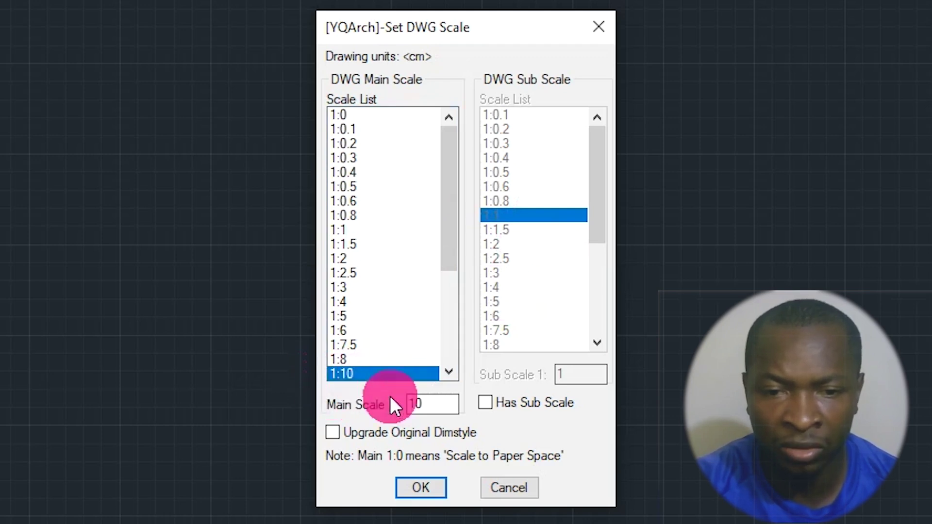
pyautogui.click(419, 491)
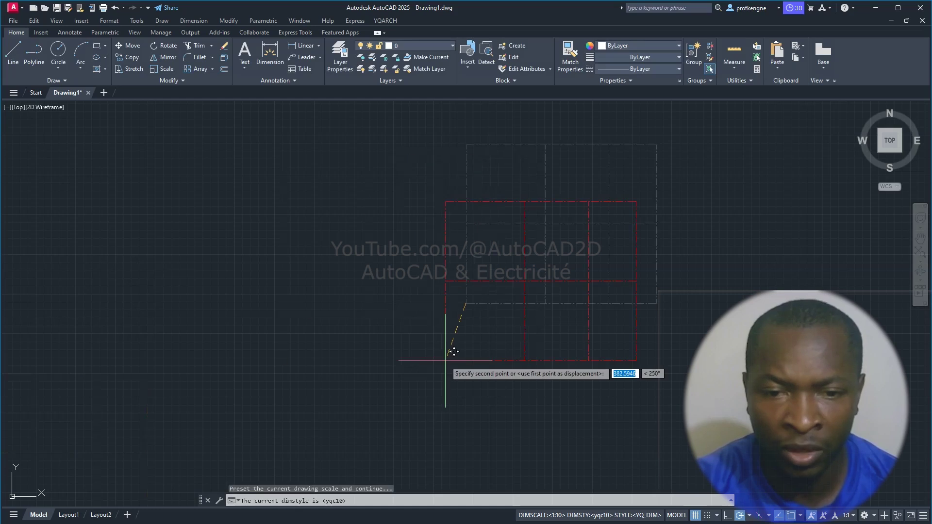
pyautogui.click(316, 374)
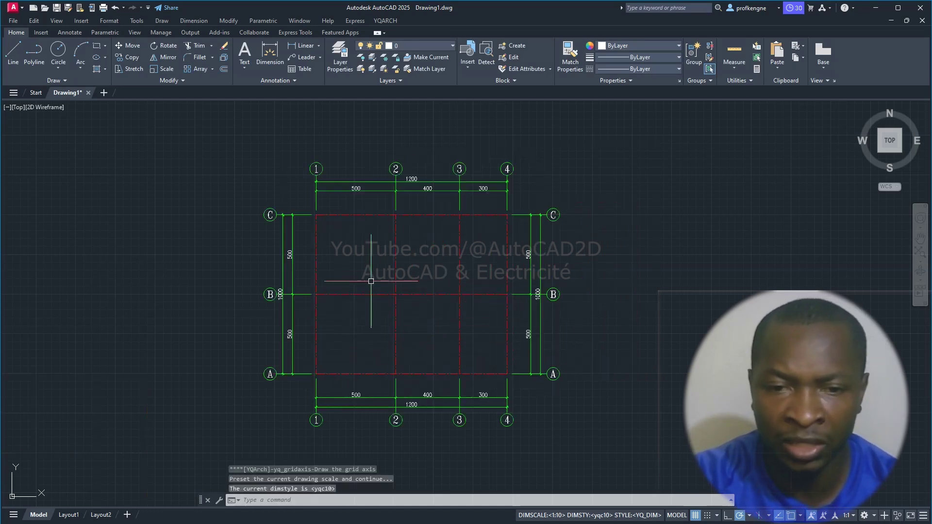
pyautogui.write('z')
pyautogui.press('Return')
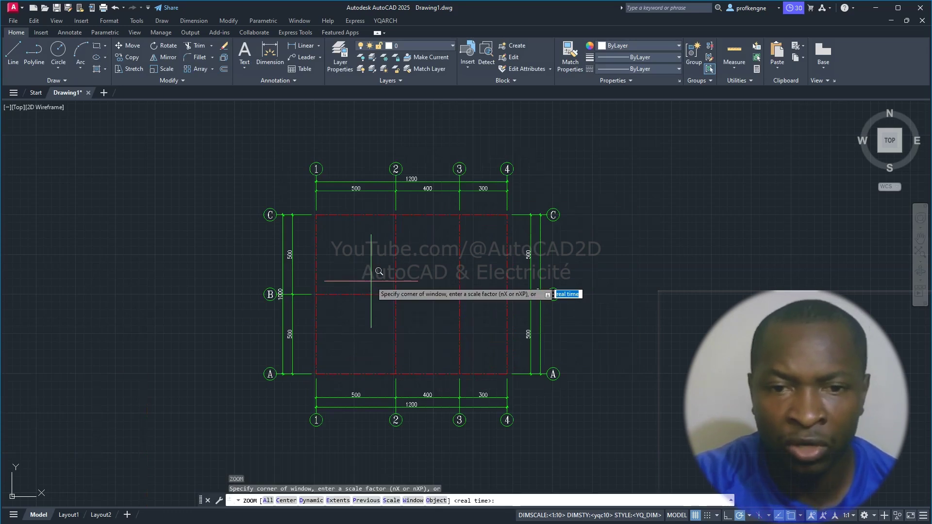
pyautogui.write('e')
pyautogui.press('Return')
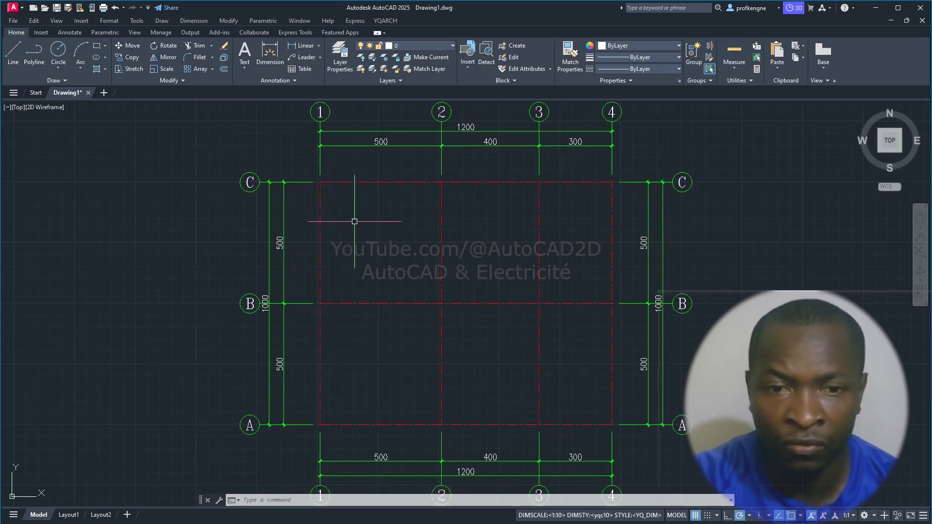
# - Delete layers YQ_AXIS and YQ_DIM, confirming the warning, and refit the view
pyautogui.click(401, 80)
pyautogui.click(406, 104)
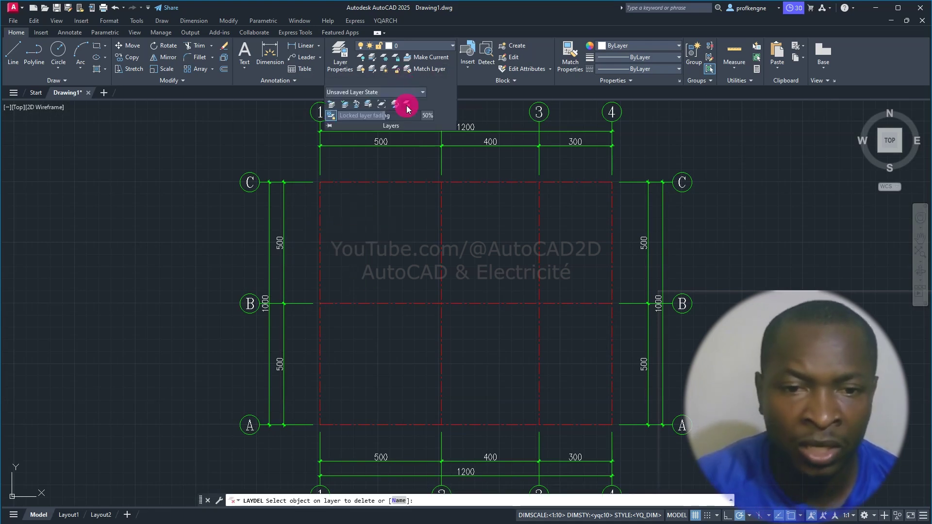
pyautogui.click(397, 501)
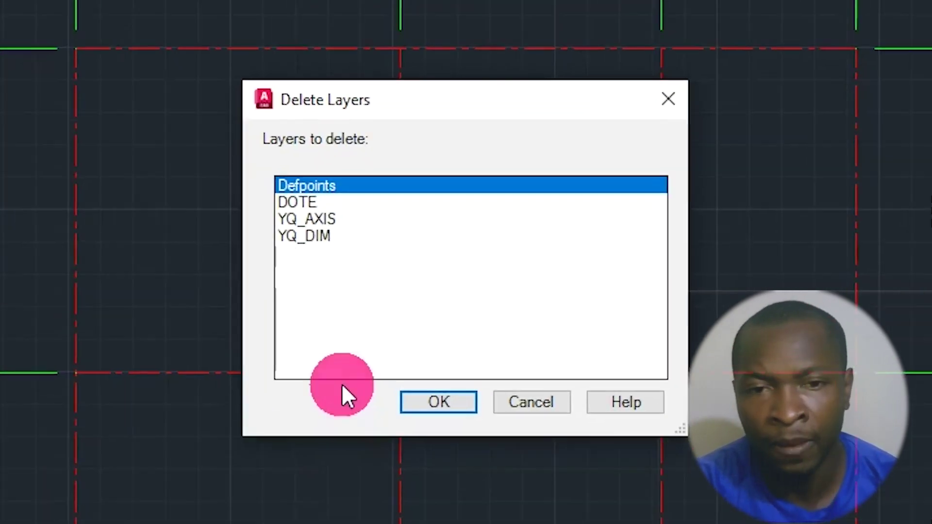
pyautogui.click(294, 220)
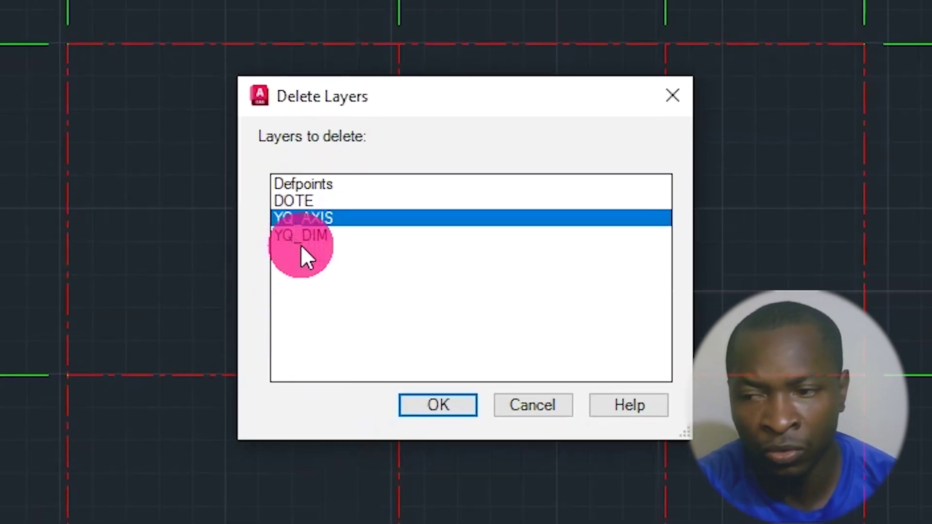
pyautogui.keyDown('ctrl'); pyautogui.click(306, 237); pyautogui.keyUp('ctrl')
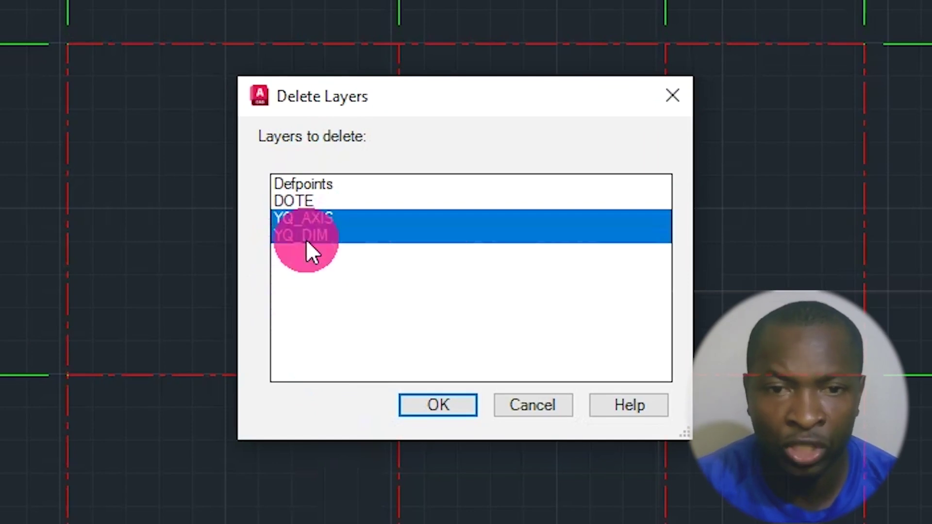
pyautogui.click(455, 418)
pyautogui.click(541, 370)
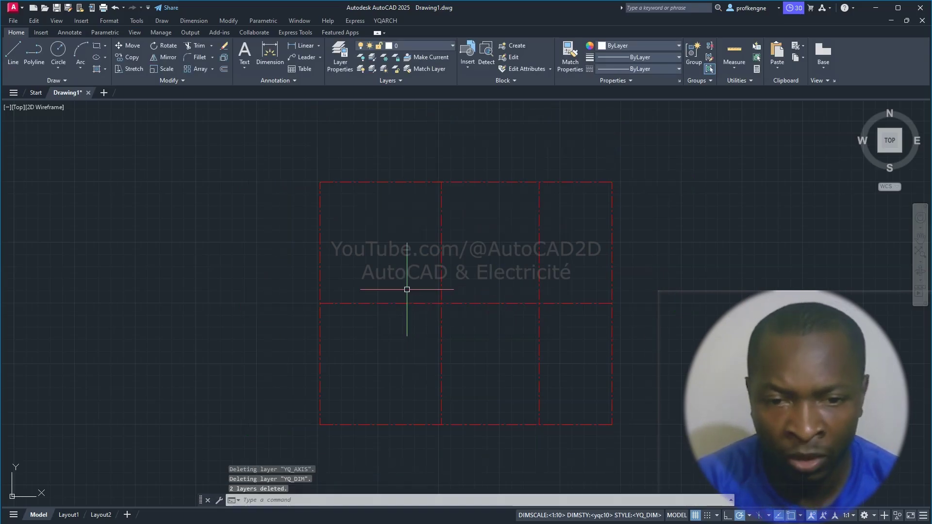
pyautogui.click(919, 253)
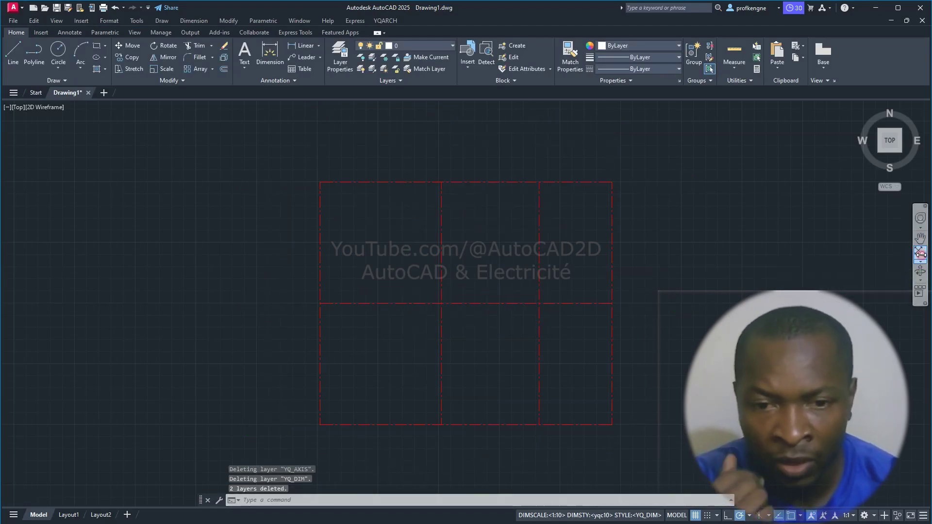
pyautogui.middleClick(447, 295)
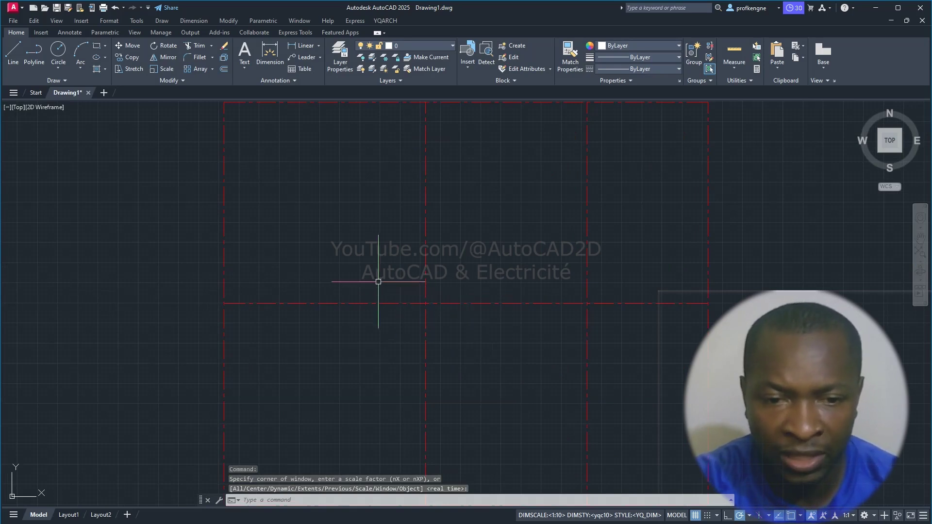
# - Draw two horizontal AX axis lines: one from the left grid edge, one across the upper-right bays
pyautogui.scroll(-2, 471, 311)
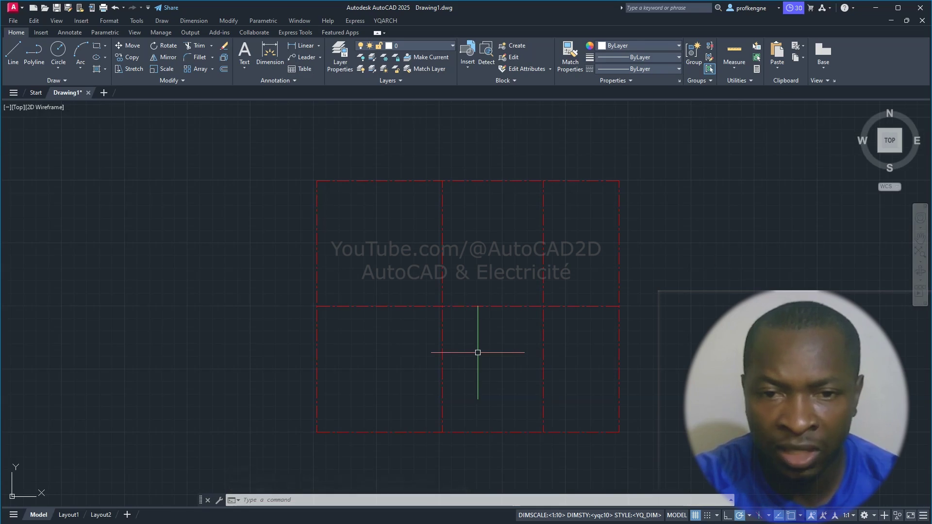
pyautogui.write('AX')
pyautogui.press('Return')
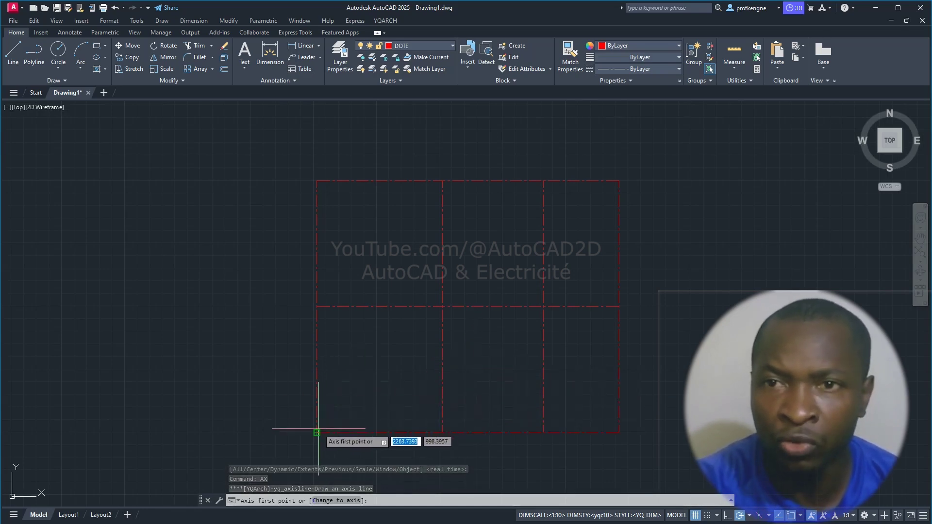
pyautogui.click(317, 402)
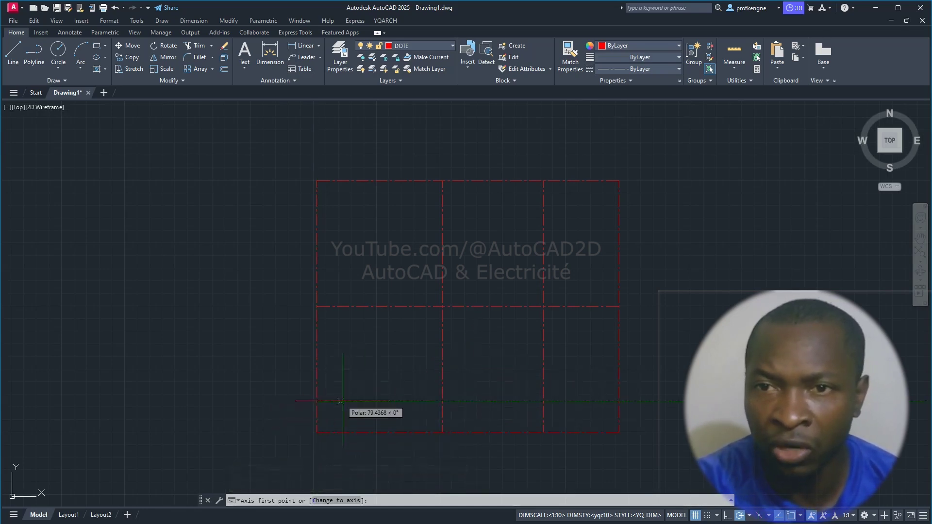
pyautogui.rightClick(425, 359)
pyautogui.click(433, 361)
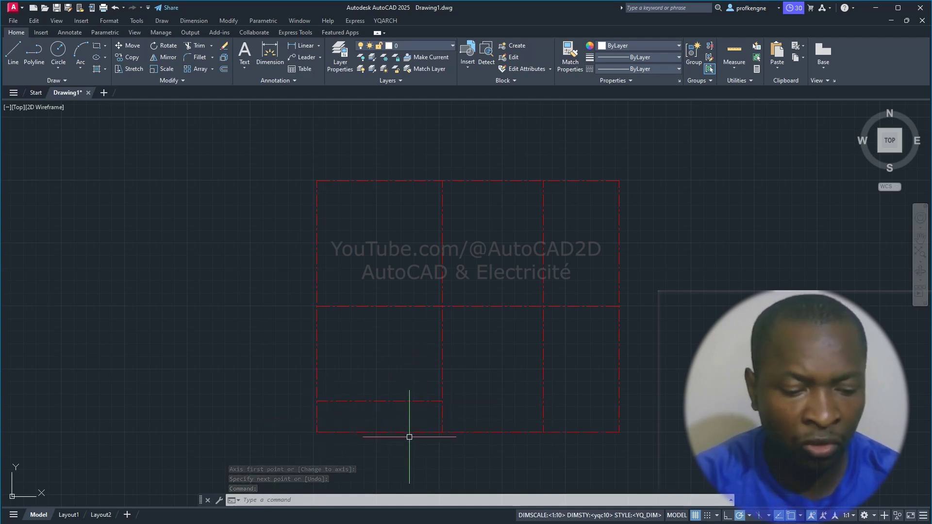
pyautogui.write('ax')
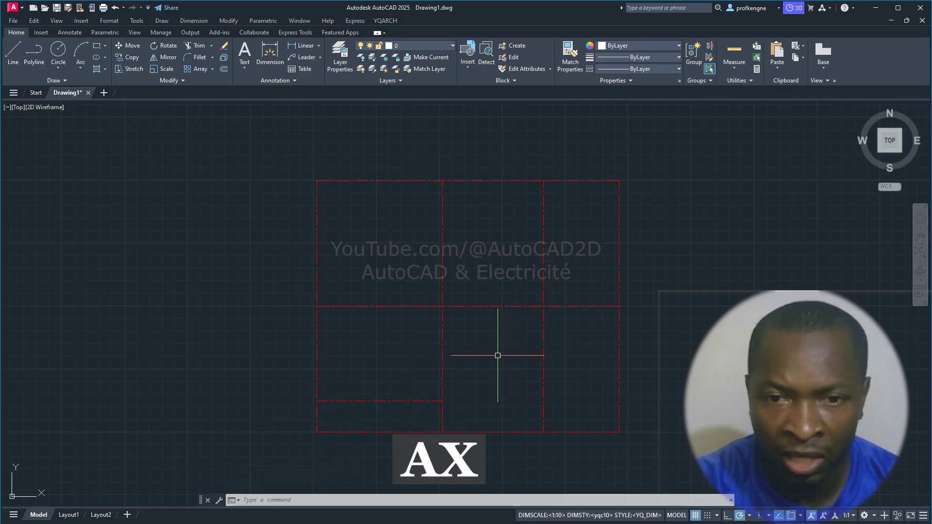
pyautogui.press('Return')
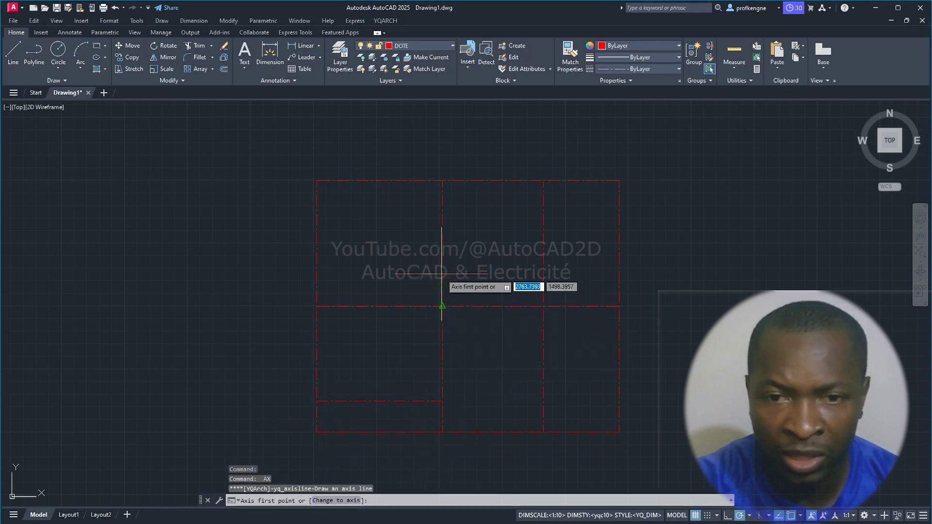
pyautogui.click(443, 282)
pyautogui.click(619, 282)
pyautogui.press('Return')
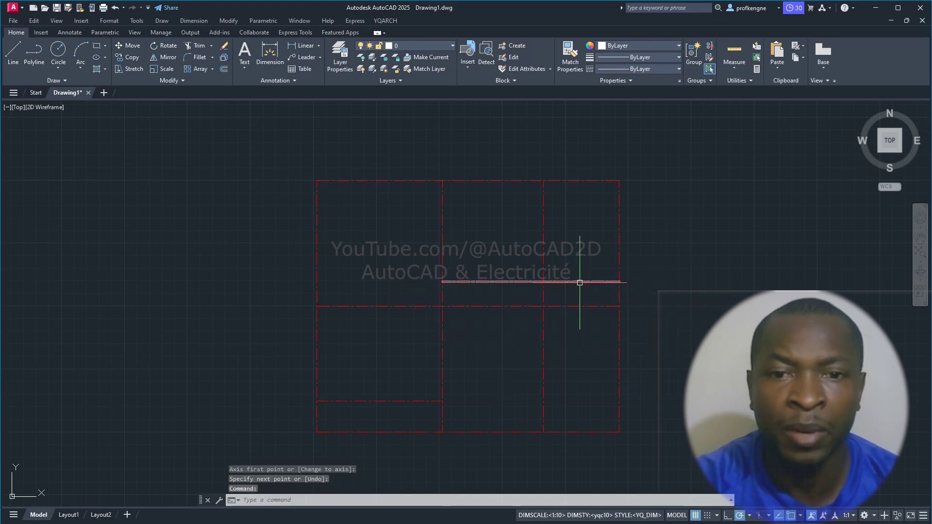
# - Mirror the upper-right axis line about the middle grid line, keeping the original
pyautogui.click(582, 282)
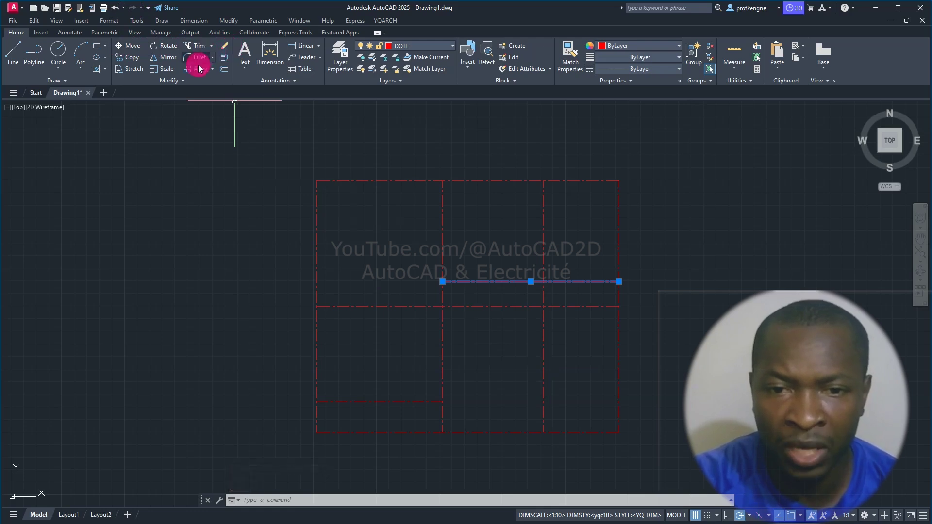
pyautogui.click(166, 60)
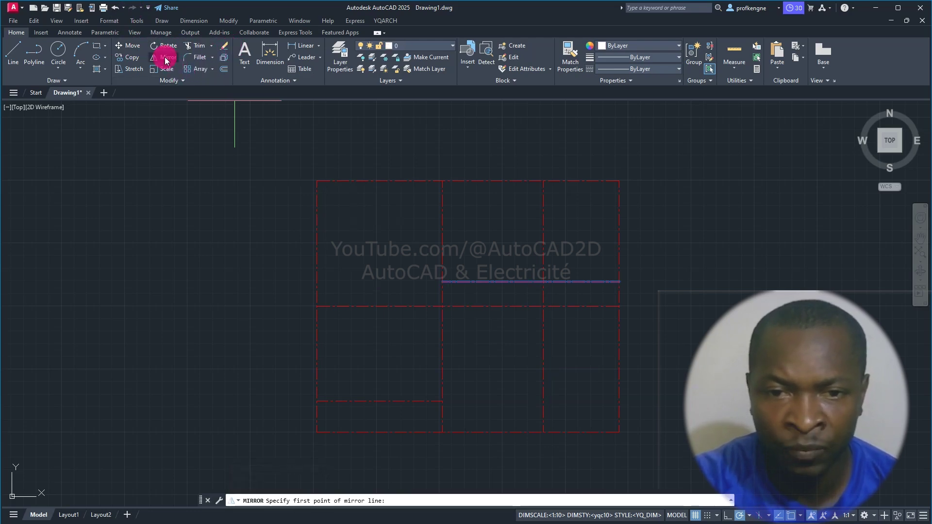
pyautogui.click(618, 306)
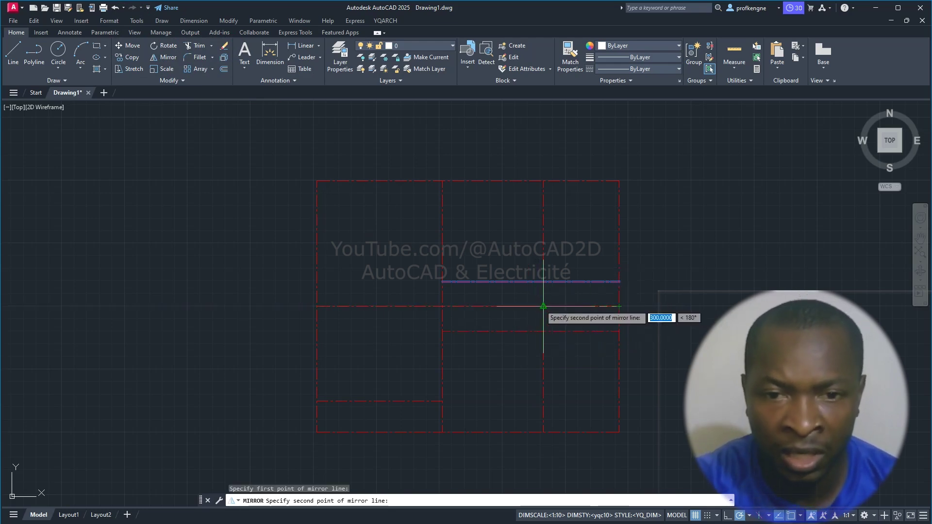
pyautogui.click(543, 342)
pyautogui.click(562, 340)
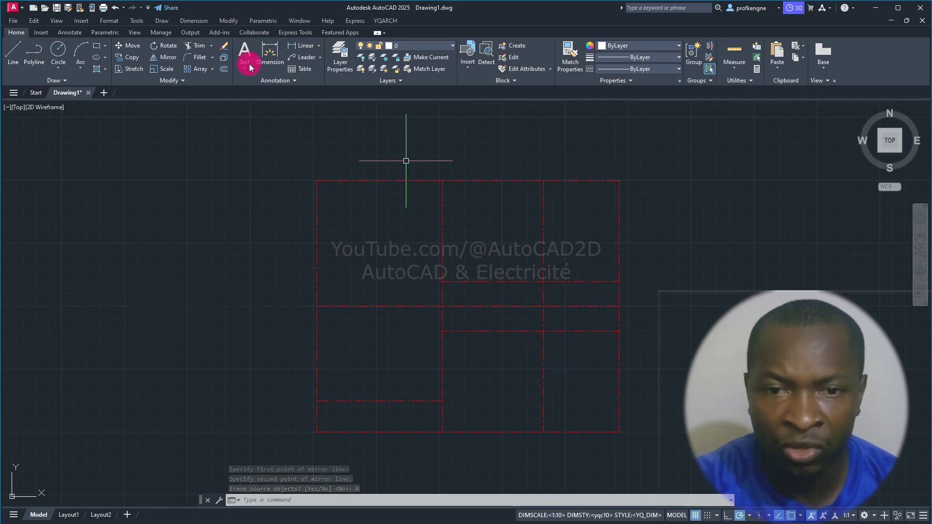
# - Trim the vertical stubs crossing the corridor and the lower-left grid segments
pyautogui.click(194, 48)
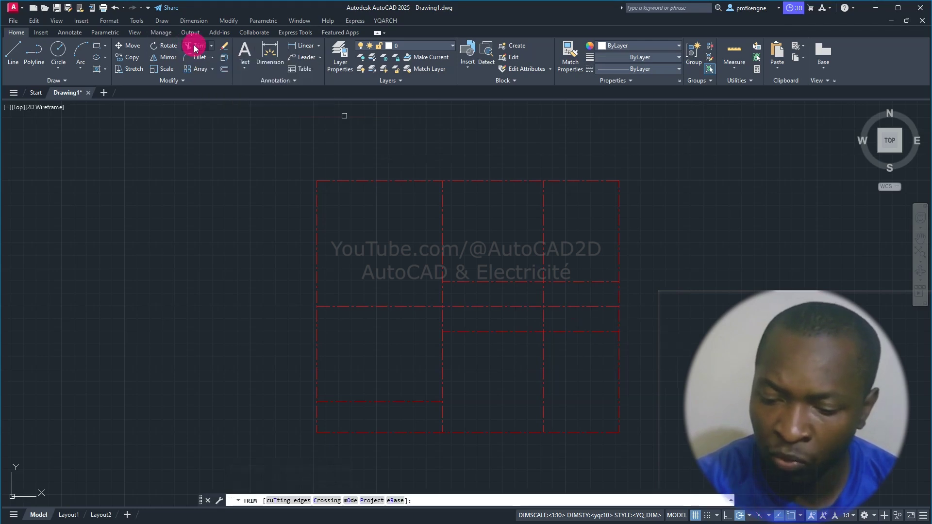
pyautogui.click(649, 296)
pyautogui.press('Return')
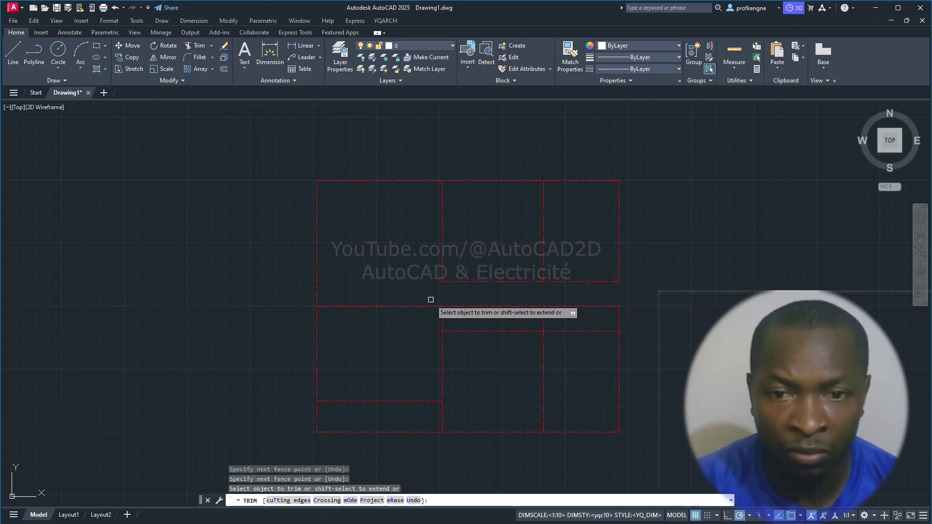
pyautogui.hotkey('ctrl', 'z')
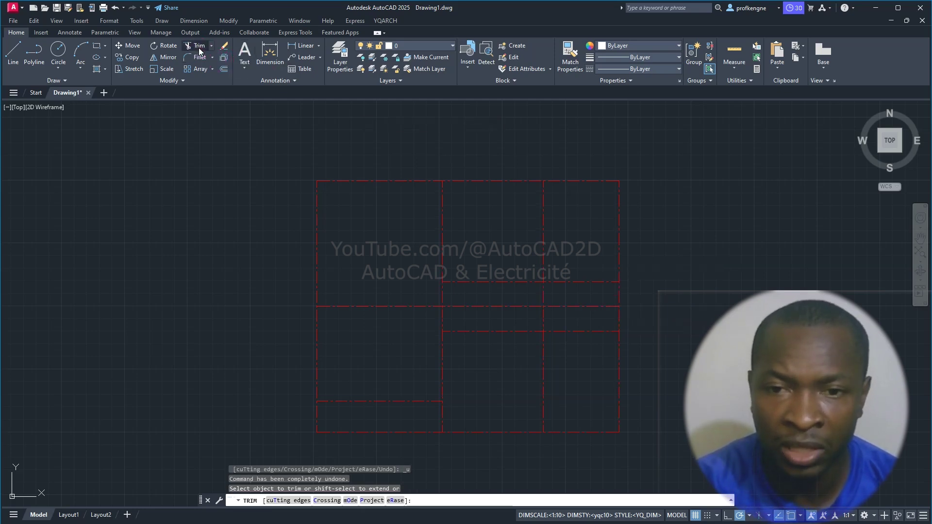
pyautogui.click(419, 295)
pyautogui.click(475, 297)
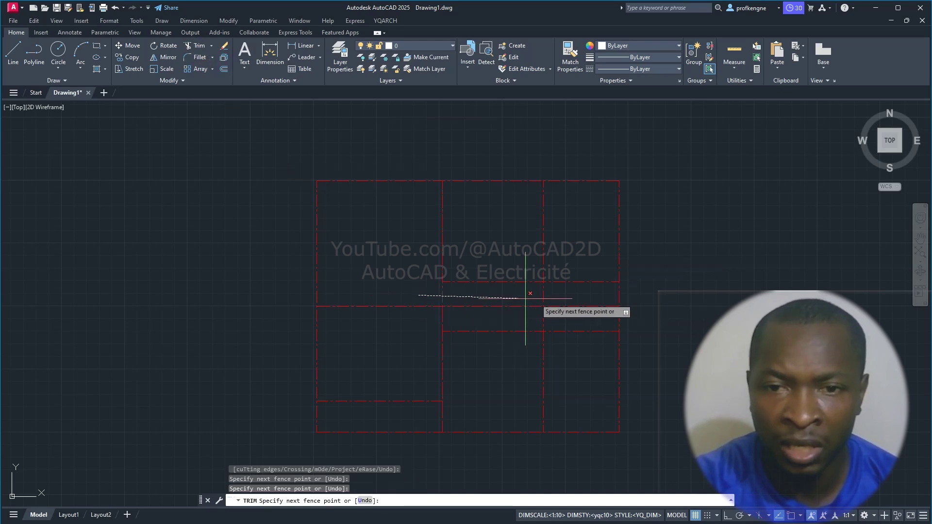
pyautogui.click(578, 298)
pyautogui.press('Return')
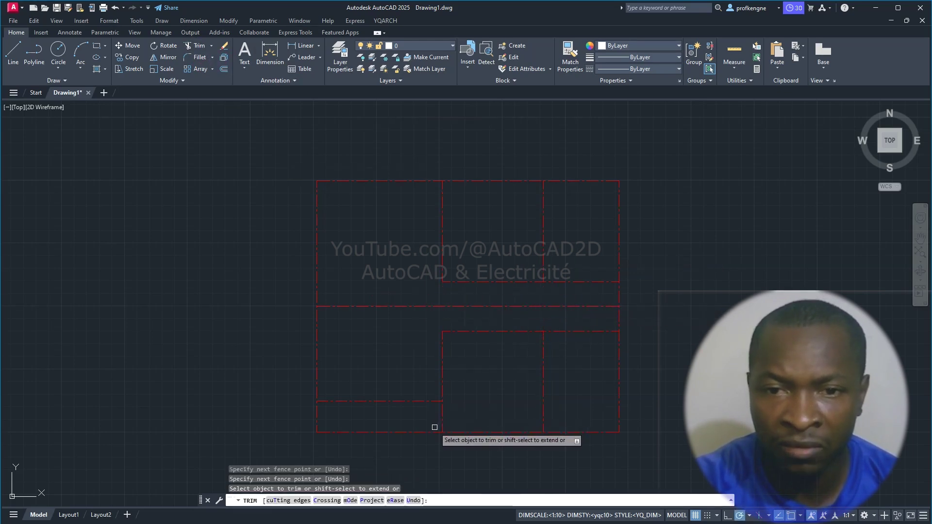
pyautogui.click(434, 430)
pyautogui.click(317, 421)
pyautogui.press('Return')
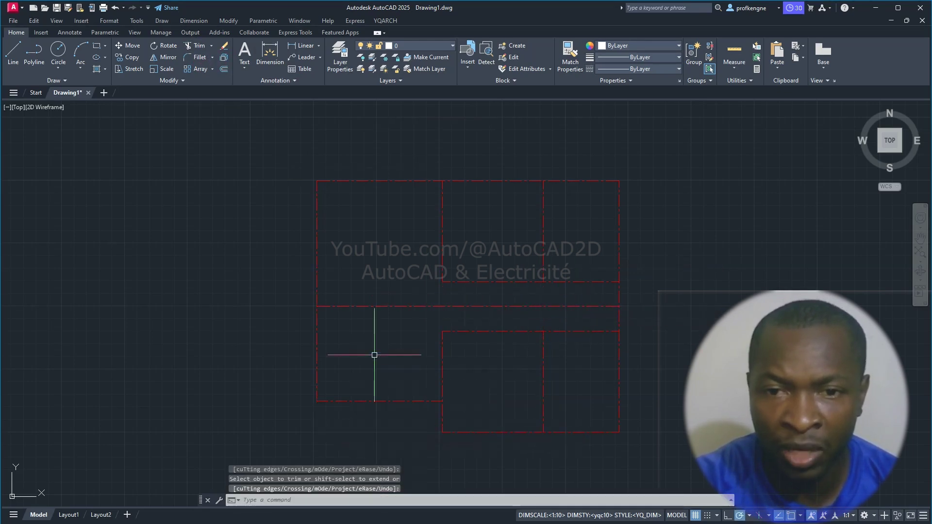
# - Erase the full-width middle horizontal axis line
pyautogui.click(383, 347)
pyautogui.click(362, 289)
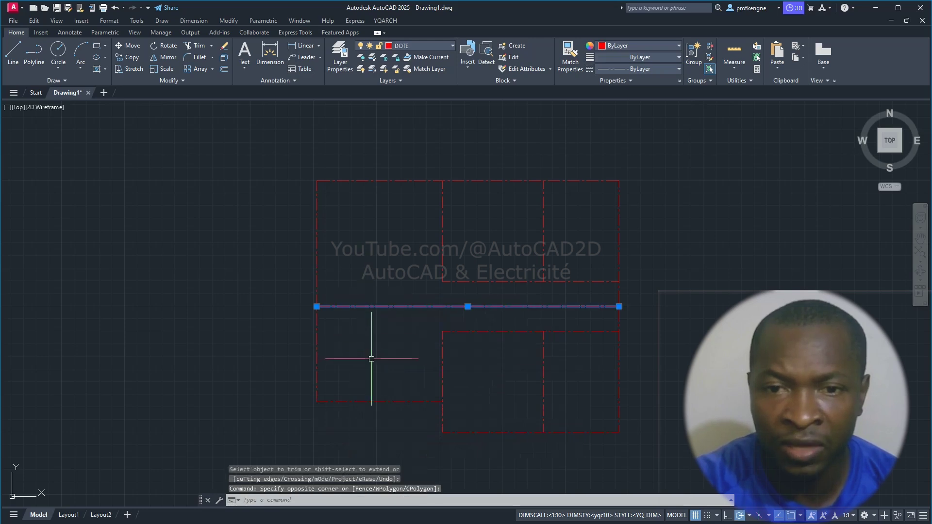
pyautogui.write('e')
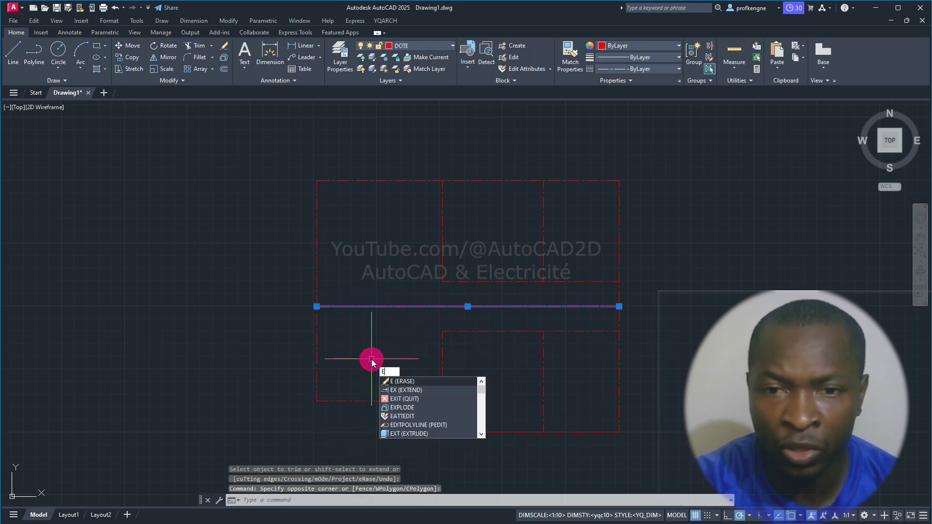
pyautogui.press('Return')
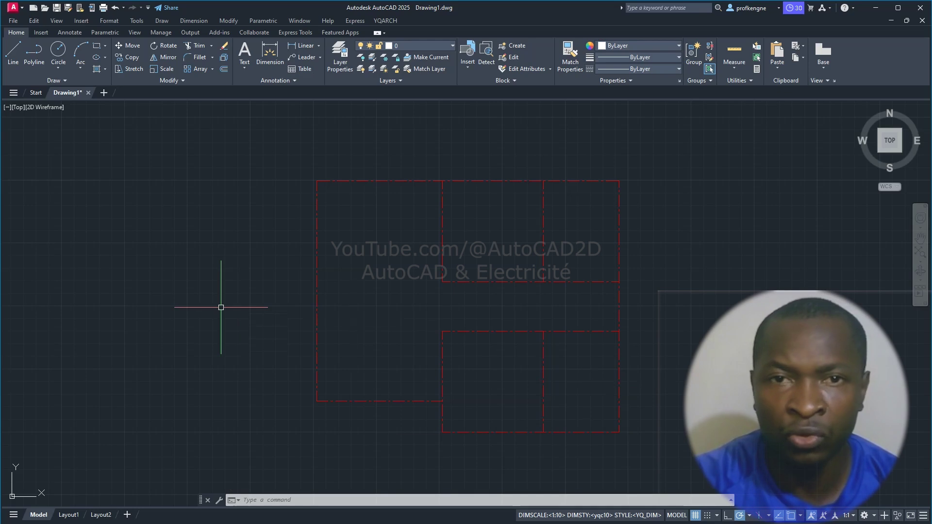
pyautogui.write('X')
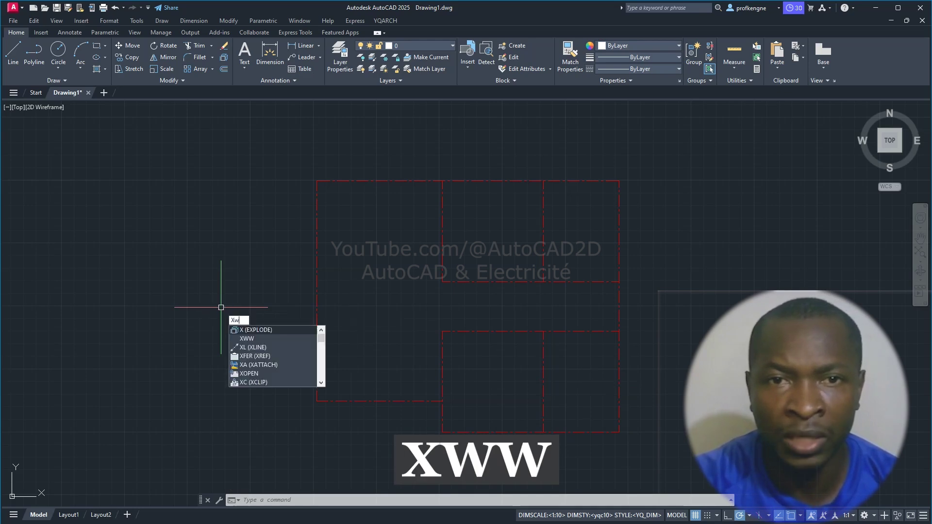
pyautogui.write('WW')
# - Build 20-thick walls along all 11 window-selected plan lines
pyautogui.press('Return')
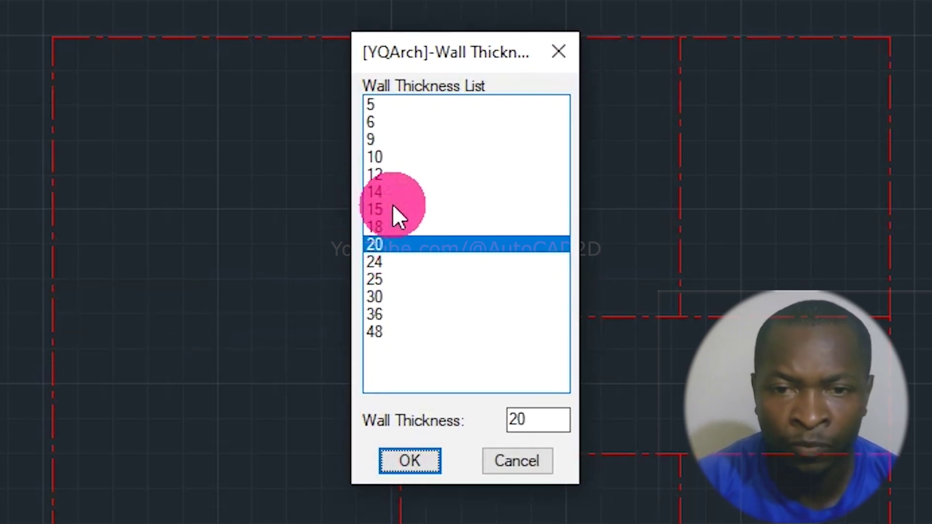
pyautogui.click(385, 245)
pyautogui.click(395, 465)
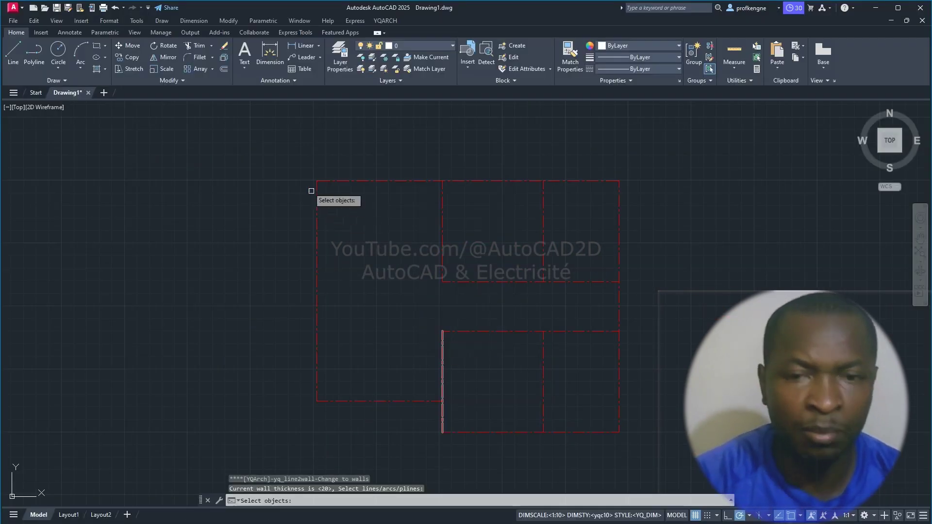
pyautogui.click(290, 158)
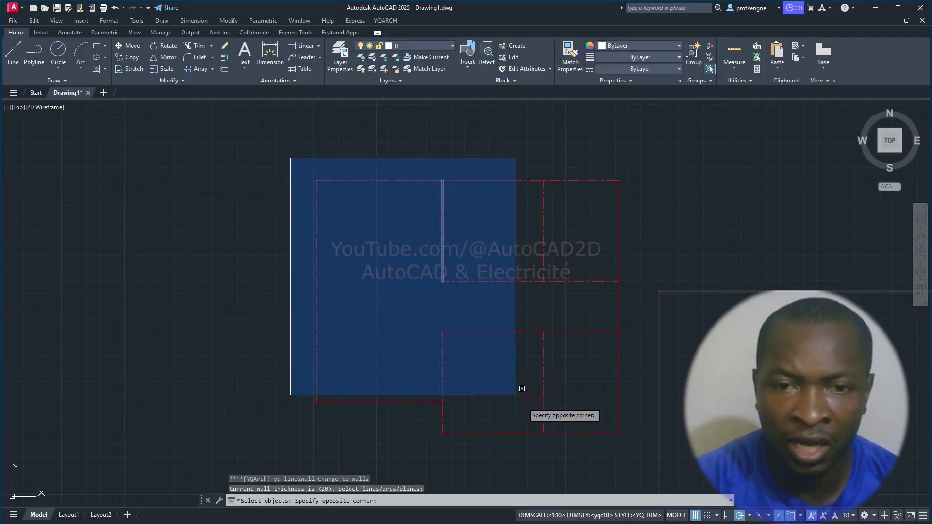
pyautogui.click(666, 459)
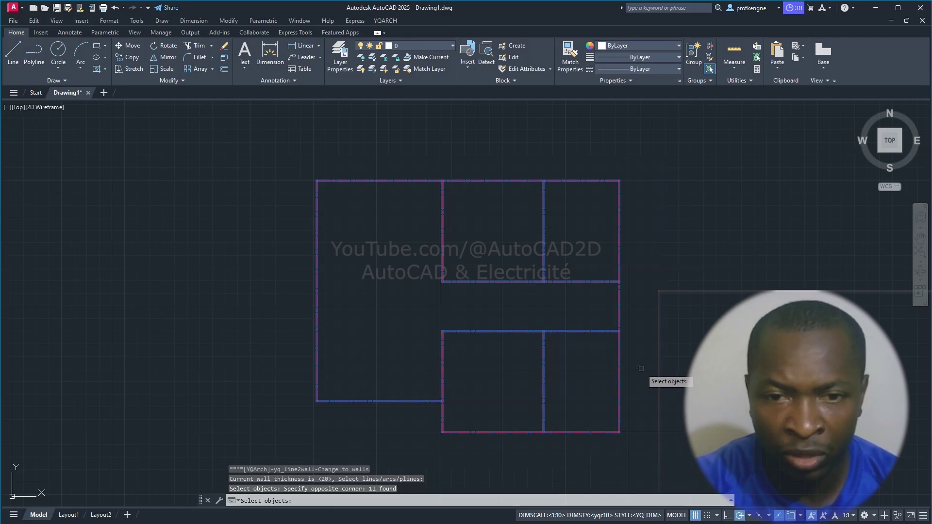
pyautogui.press('Return')
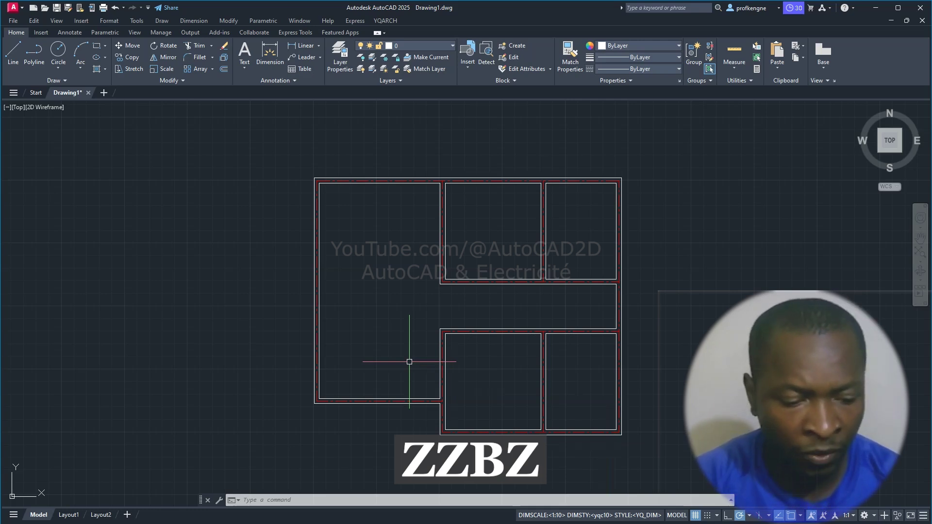
# - Place 40×50 columns at every wall junction by window-selecting the whole wall layout with ZZBZ
pyautogui.write('ZZBz')
pyautogui.press('Return')
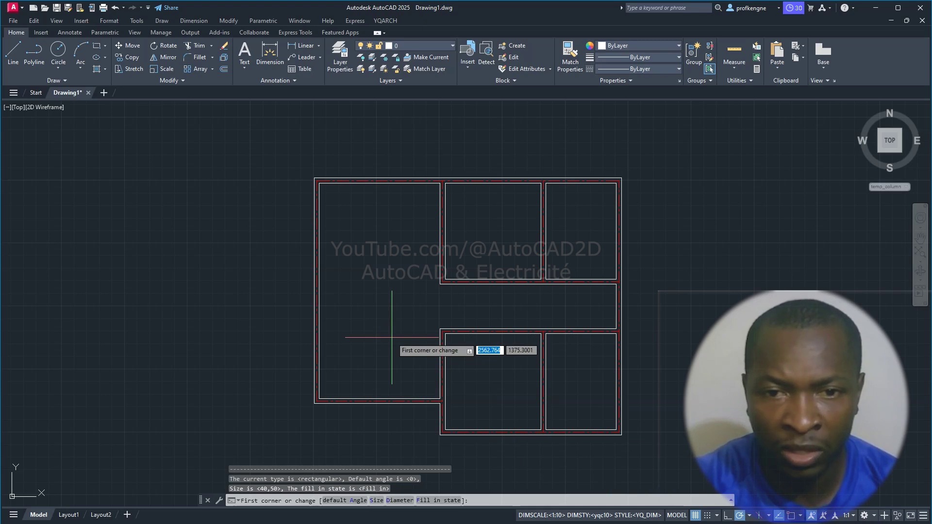
pyautogui.click(287, 158)
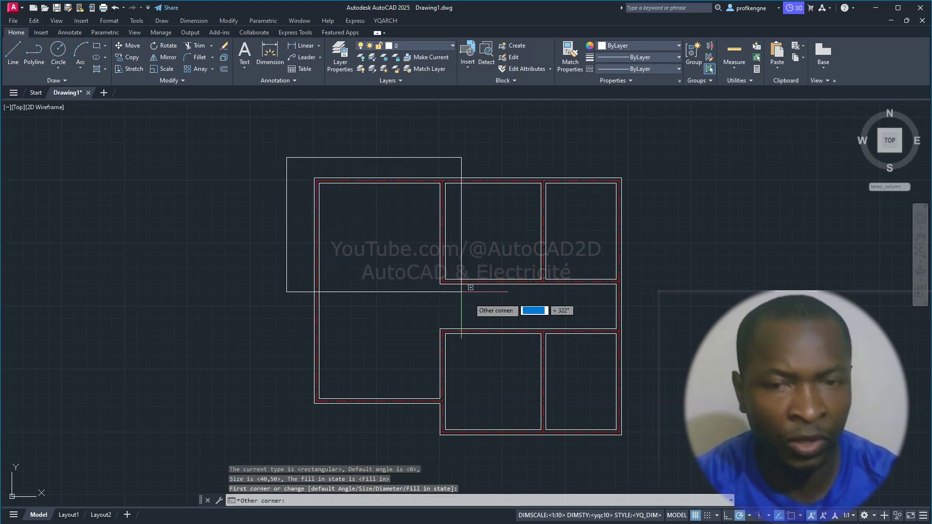
pyautogui.click(642, 447)
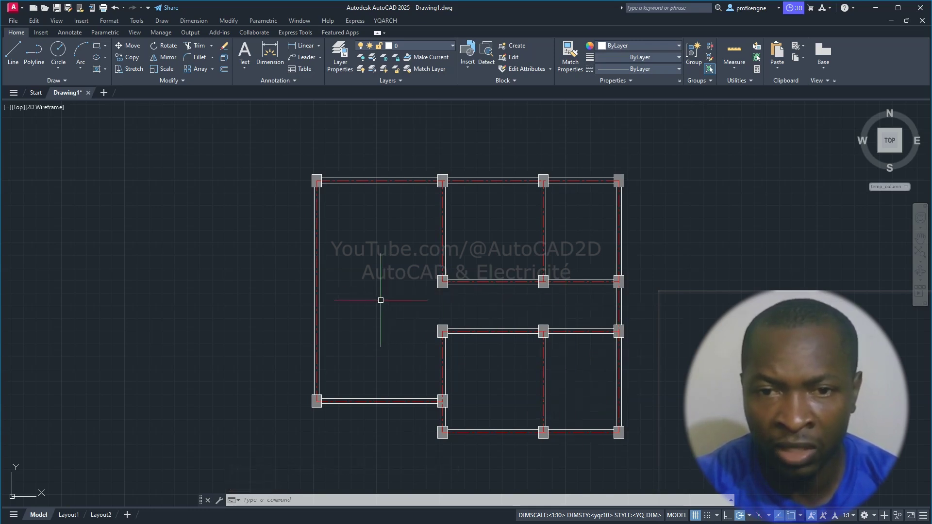
pyautogui.write('AD')
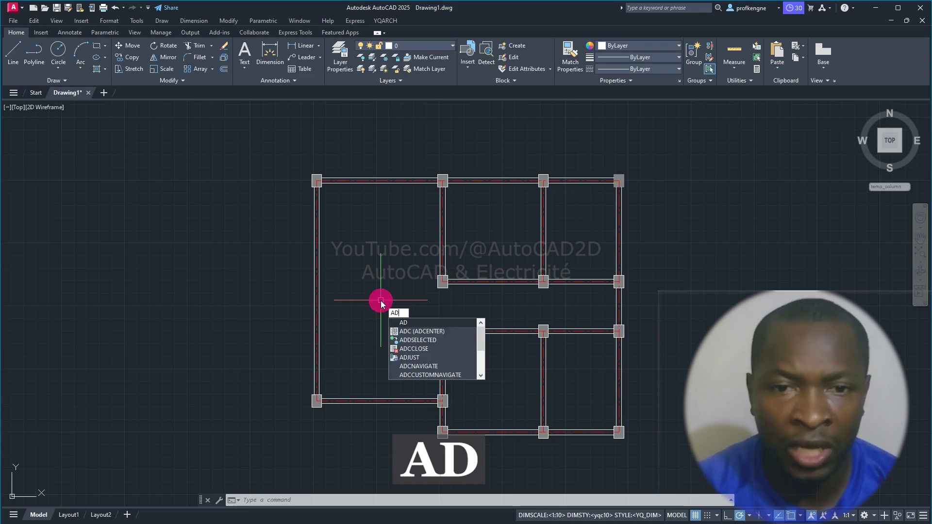
# - Insert five R14:DR_D01 single-swing doors: two in each corridor wall and one in the right wall
pyautogui.press('Return')
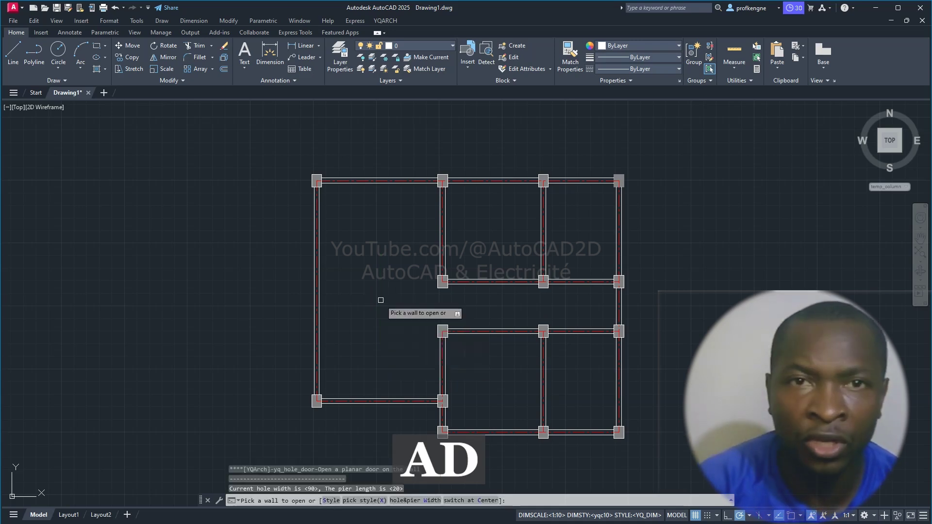
pyautogui.click(334, 501)
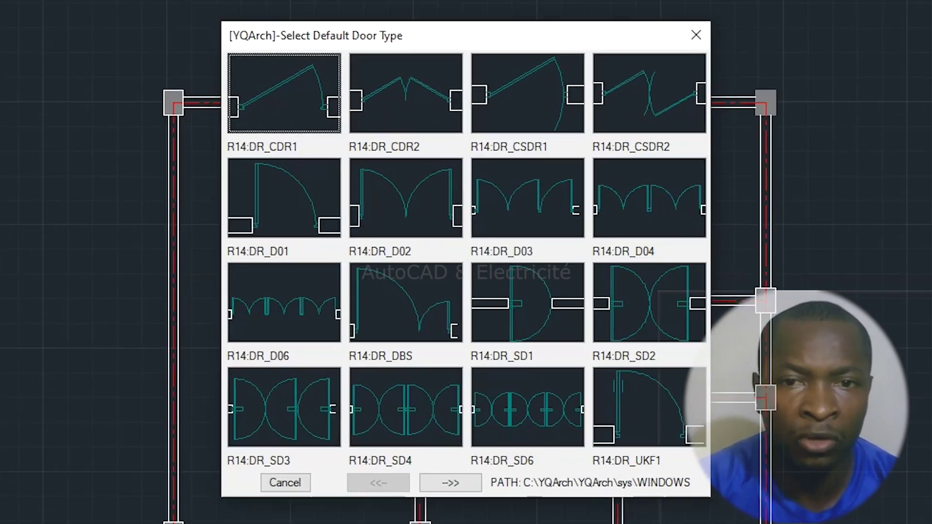
pyautogui.click(275, 204)
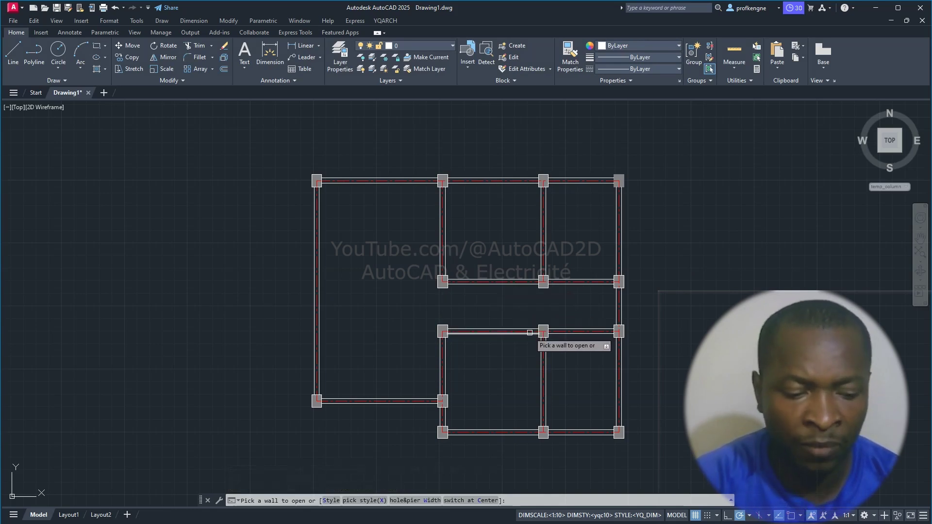
pyautogui.click(530, 328)
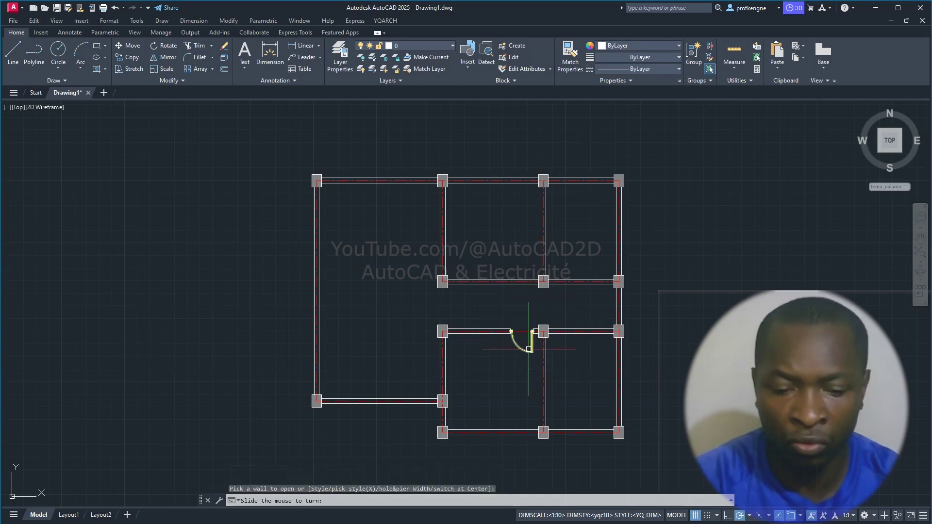
pyautogui.click(558, 349)
pyautogui.click(557, 334)
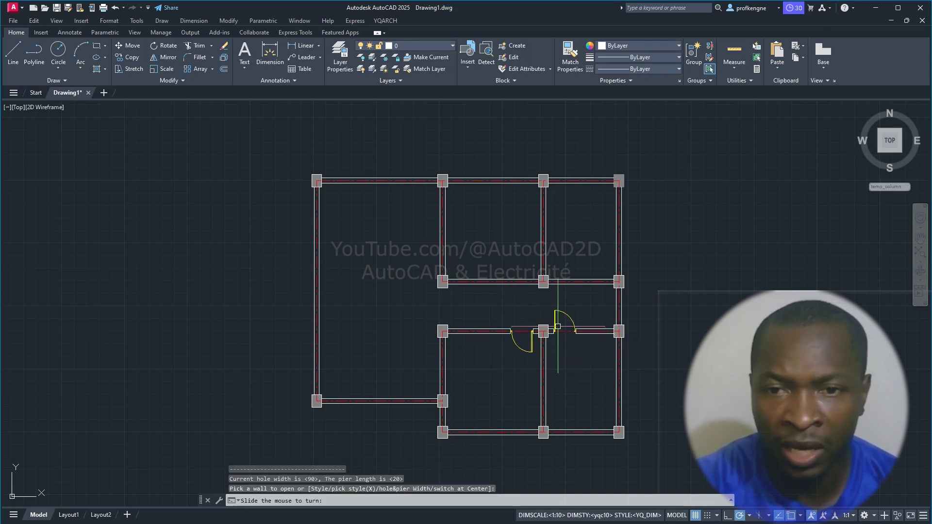
pyautogui.click(558, 343)
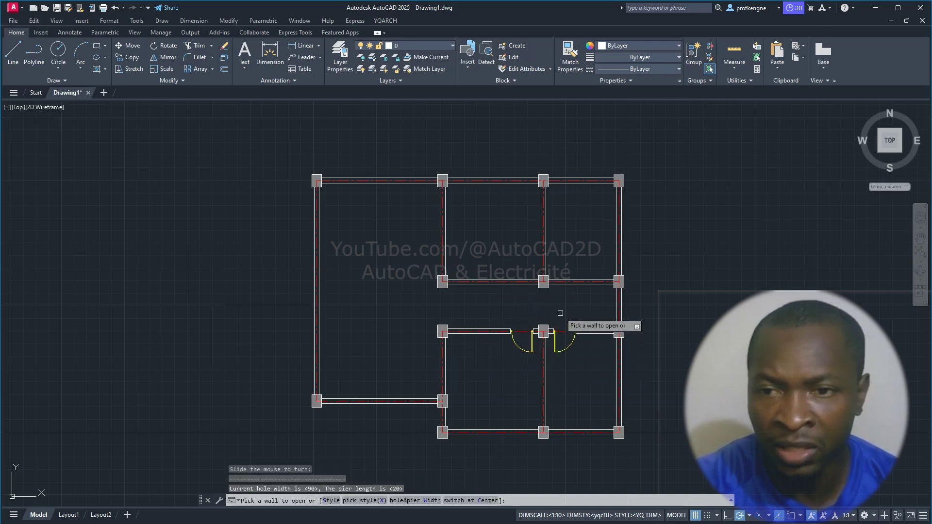
pyautogui.click(539, 282)
pyautogui.click(539, 265)
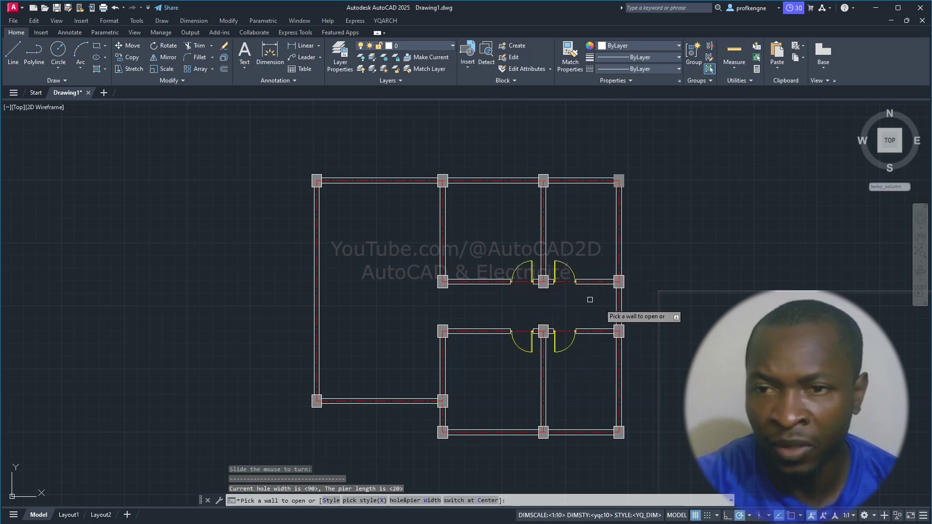
pyautogui.click(615, 301)
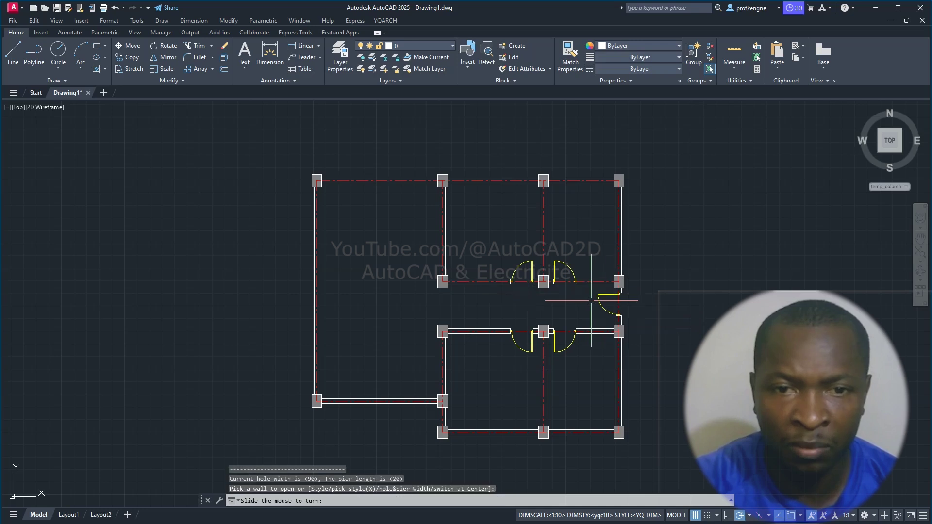
pyautogui.click(605, 305)
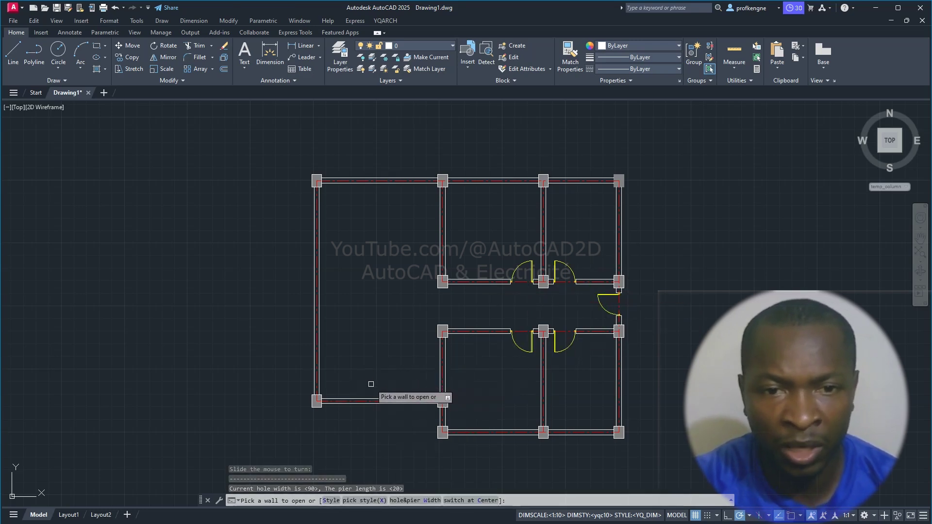
# - Insert a centred 150-wide R14:DR_DBS double door in the left room's bottom wall beside its column
pyautogui.click(333, 501)
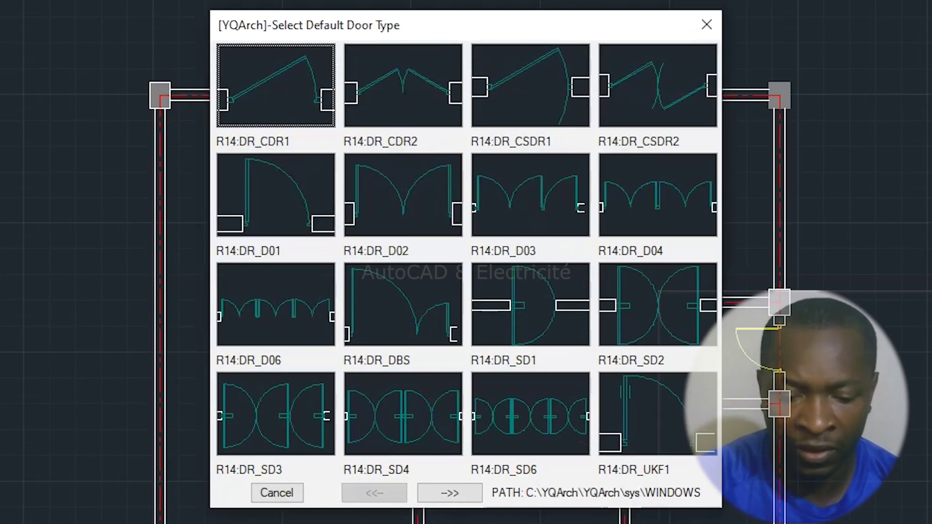
pyautogui.click(418, 200)
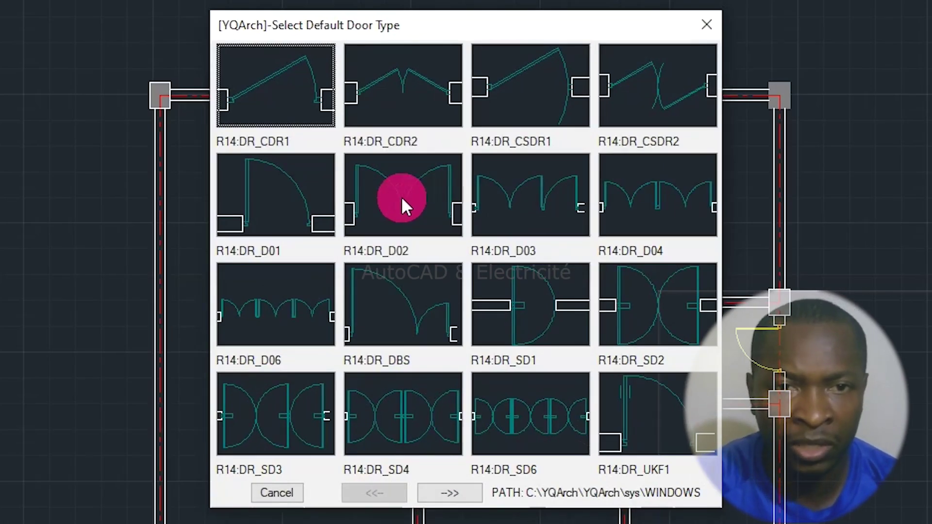
pyautogui.doubleClick(404, 306)
pyautogui.click(465, 502)
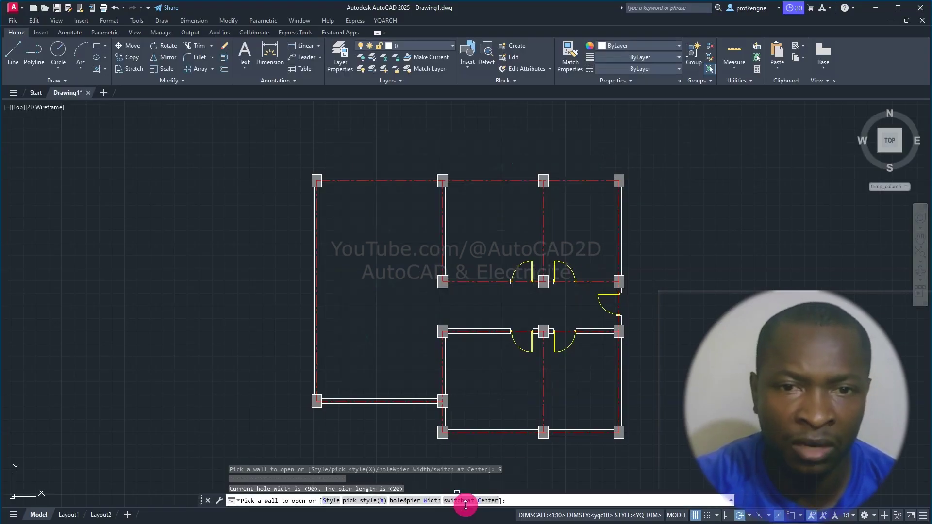
pyautogui.click(467, 503)
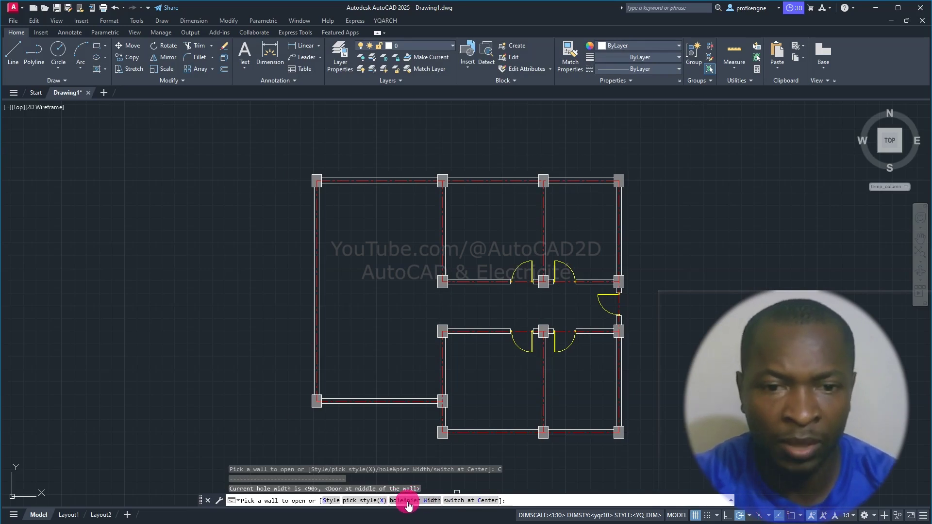
pyautogui.click(407, 502)
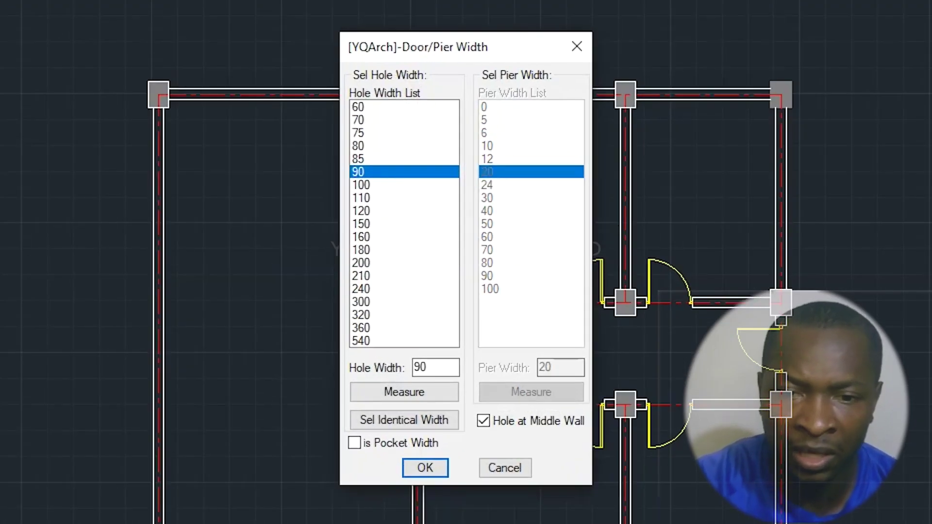
pyautogui.click(360, 225)
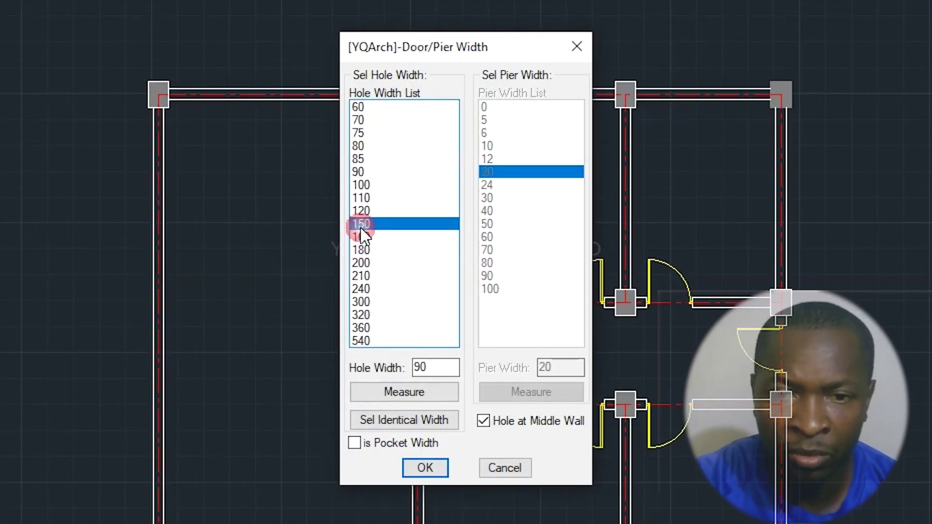
pyautogui.click(425, 468)
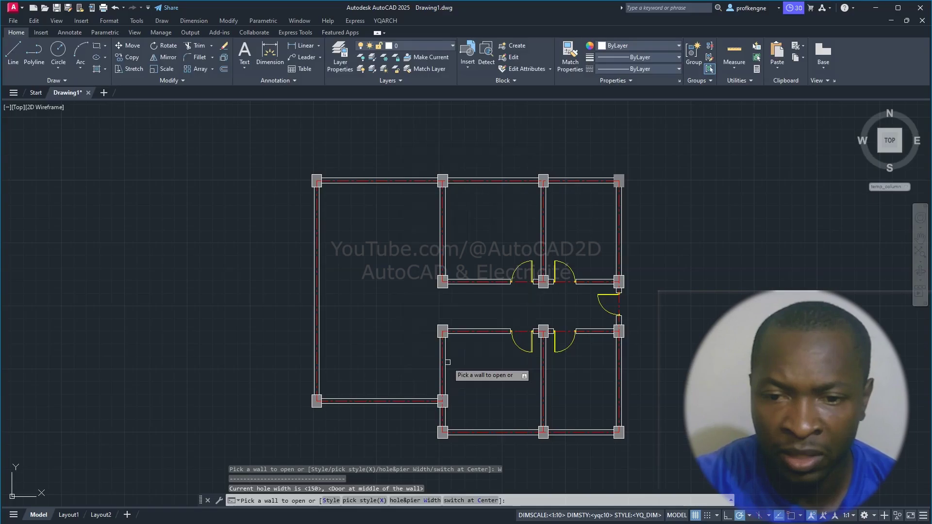
pyautogui.click(380, 398)
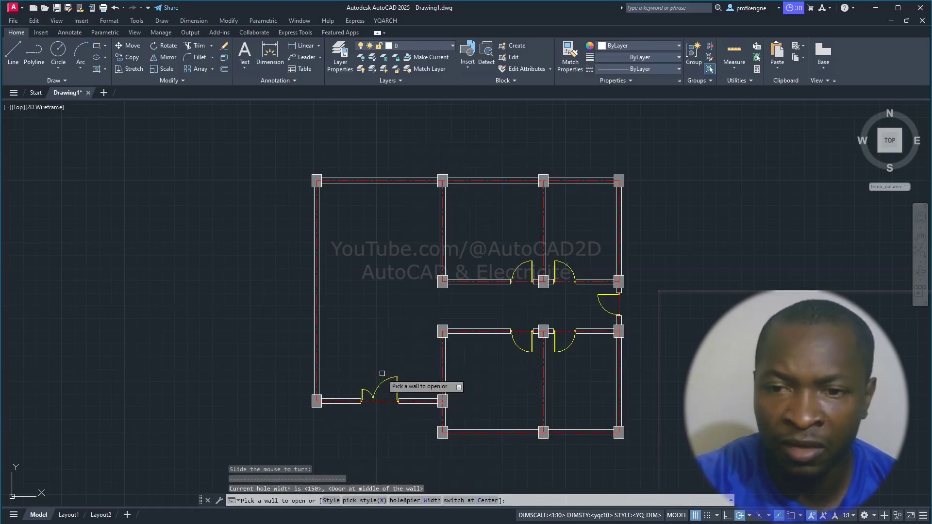
pyautogui.click(383, 387)
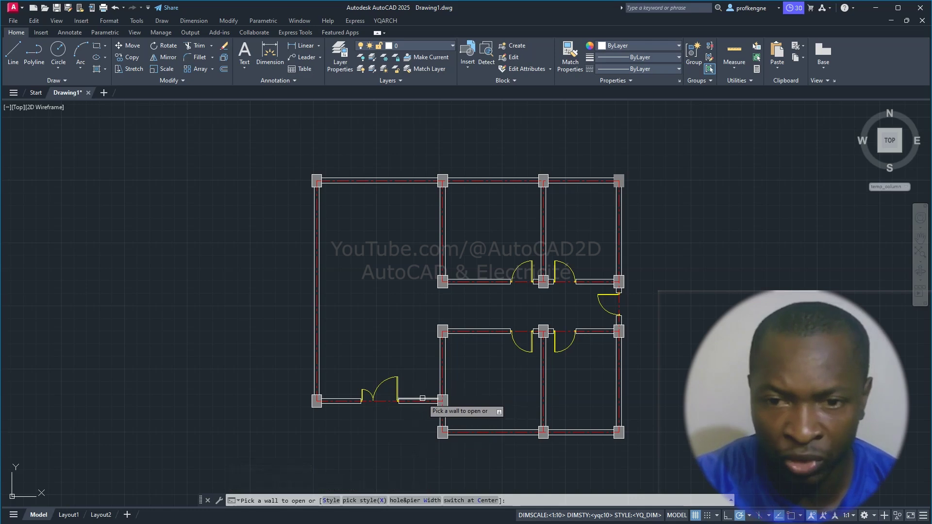
pyautogui.click(422, 398)
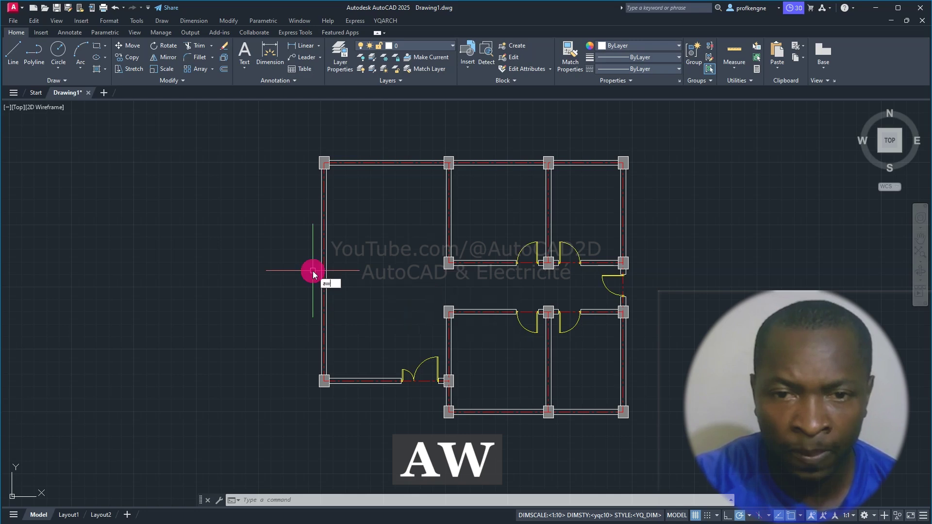
# - Insert R14:WD_00_X3 windows in the middle and right rooms' top walls and the lower rooms' bottom walls
pyautogui.write('w')
pyautogui.press('Return')
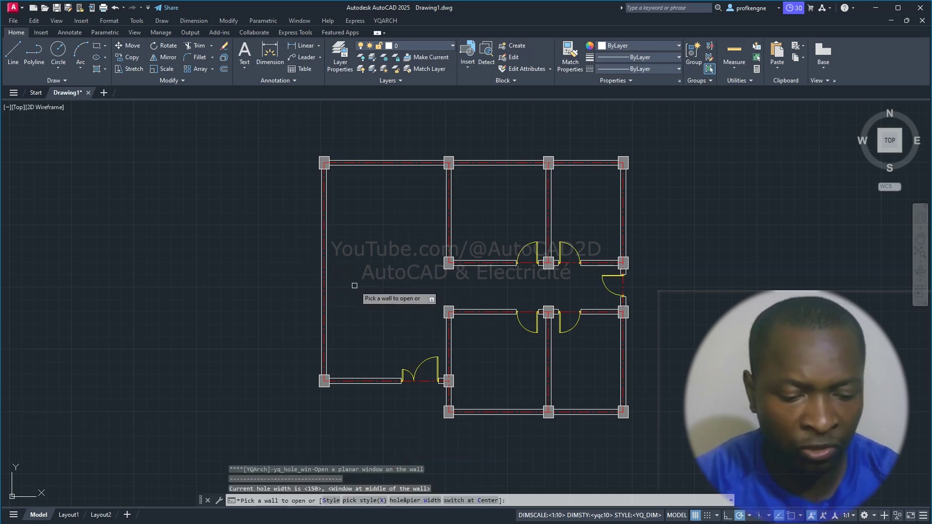
pyautogui.click(334, 500)
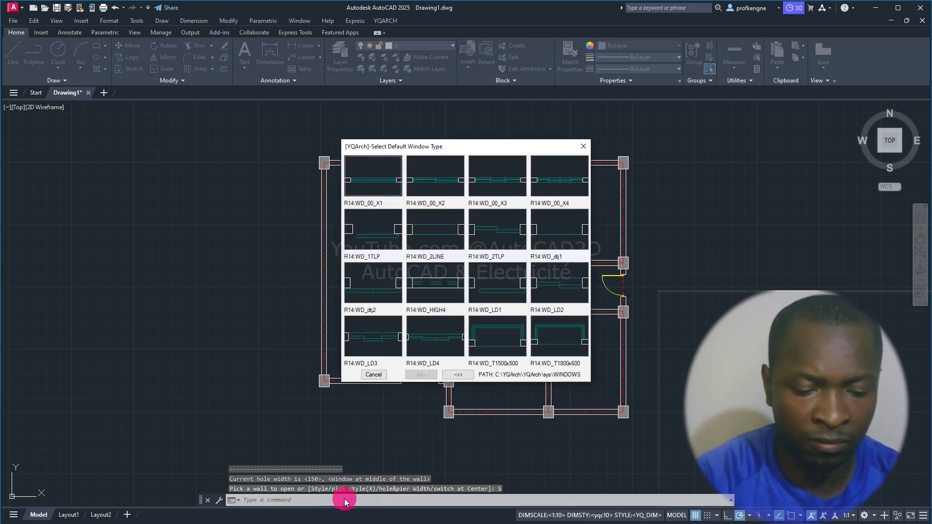
pyautogui.click(476, 183)
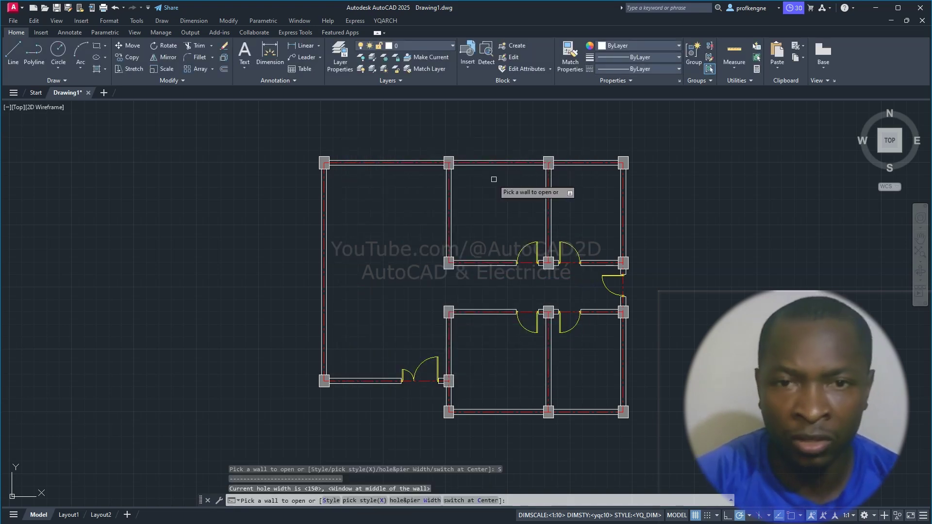
pyautogui.click(498, 164)
pyautogui.press('Return')
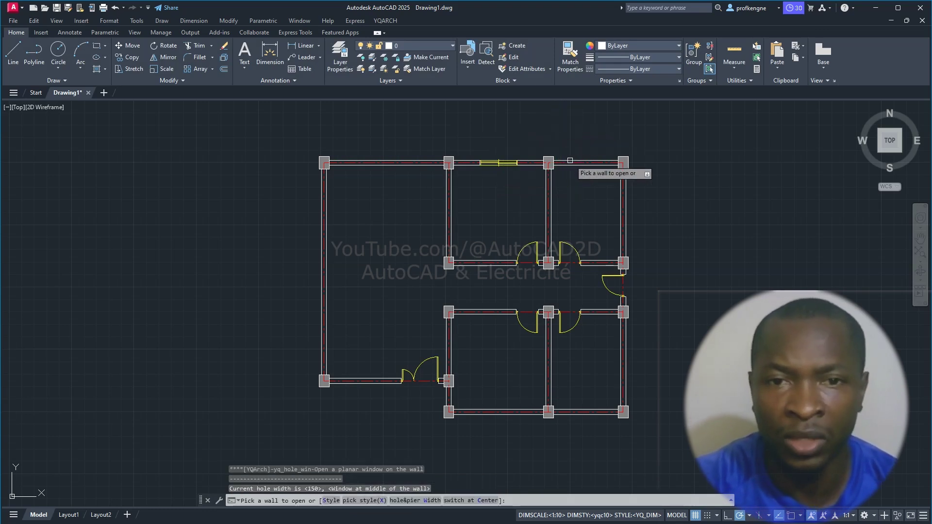
pyautogui.click(576, 161)
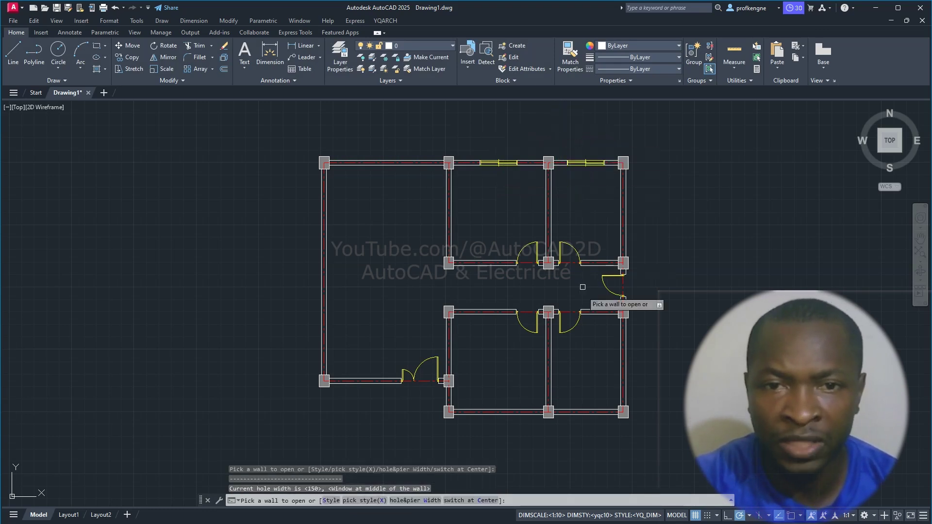
pyautogui.click(586, 413)
pyautogui.click(517, 413)
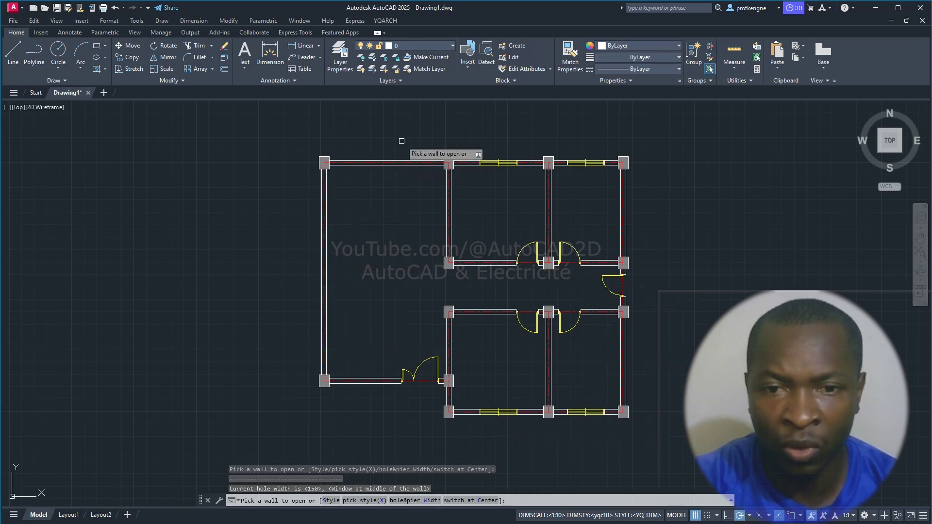
# - Insert R14:WD_00_X4 windows in the large left room's top and left exterior walls
pyautogui.click(335, 501)
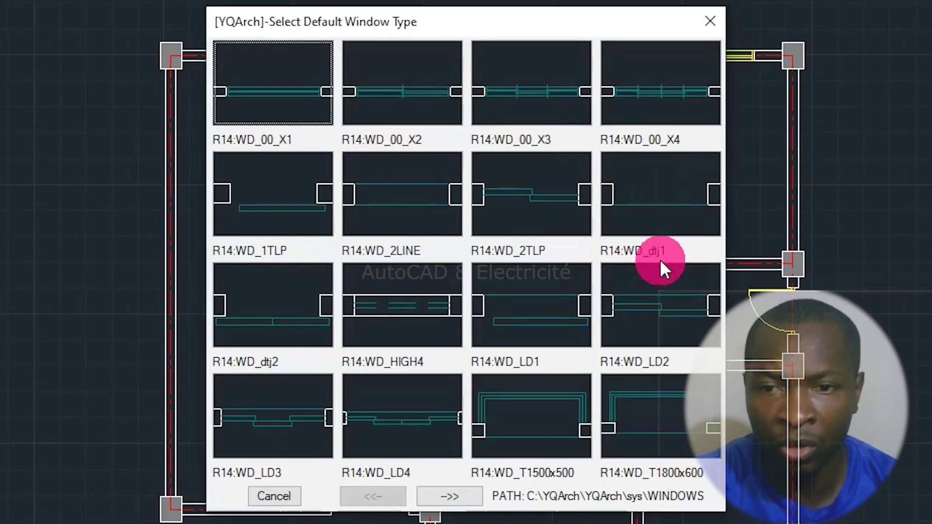
pyautogui.click(642, 94)
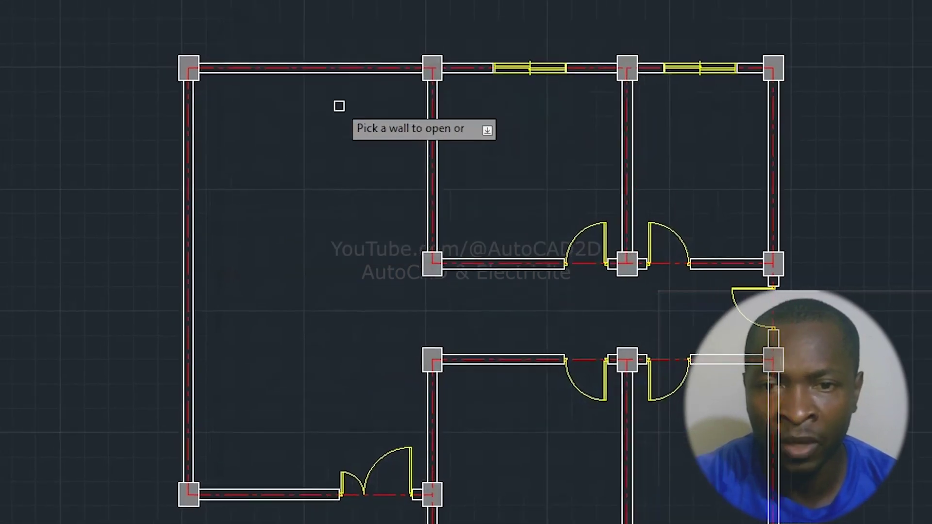
pyautogui.click(316, 82)
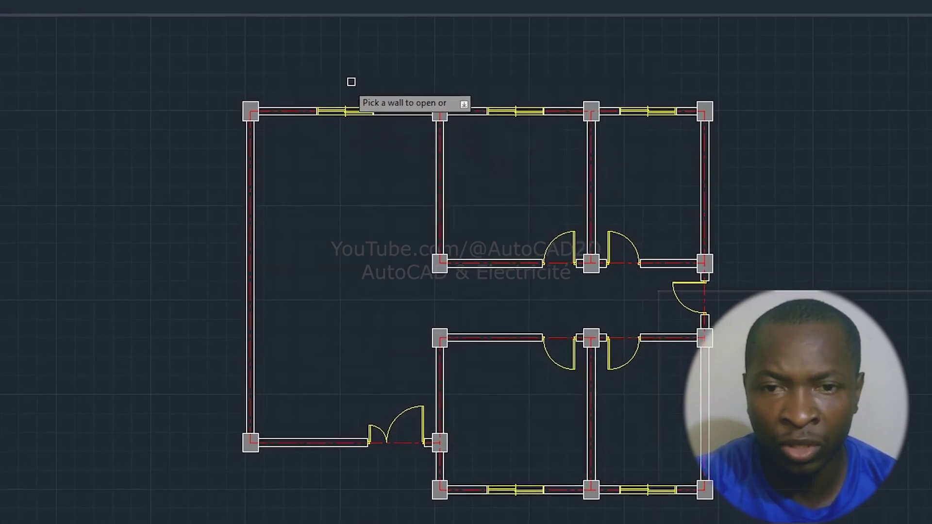
pyautogui.click(267, 280)
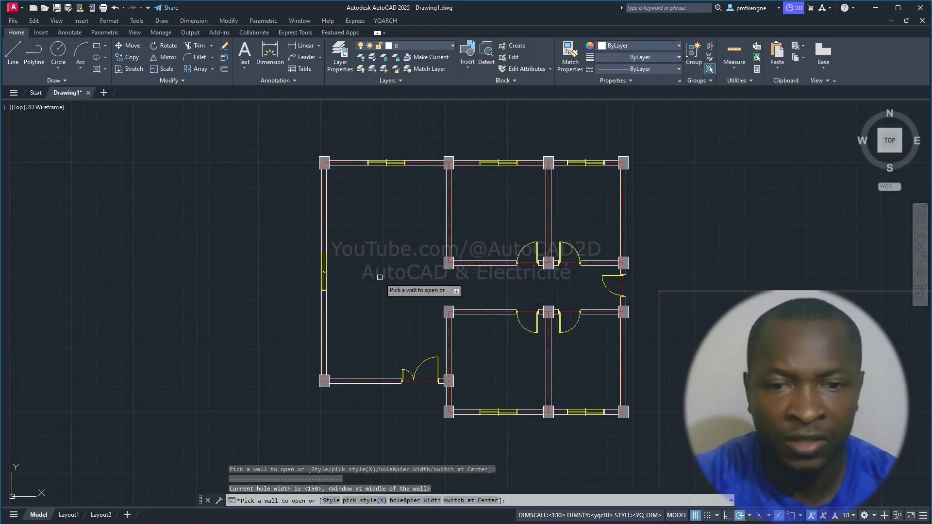
pyautogui.press('Return')
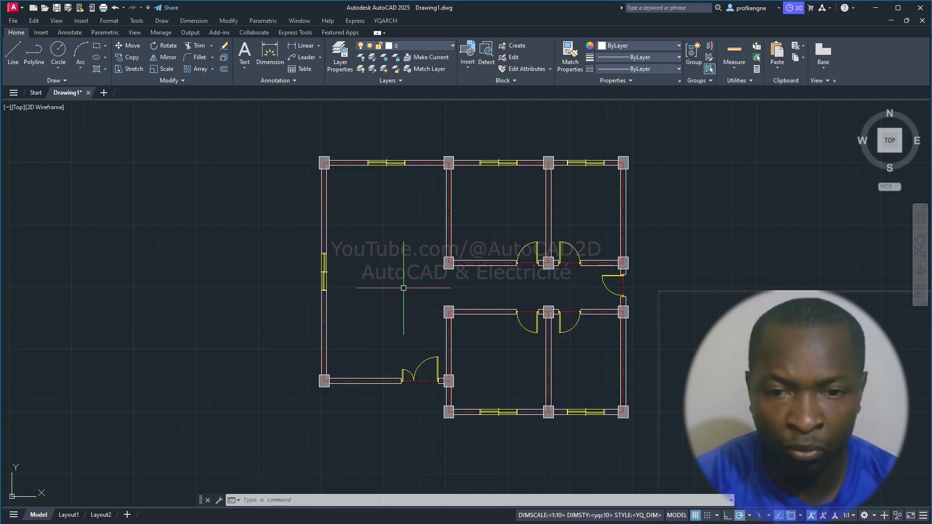
# - Preview the JJ furniture layouts (living, bedroom, kitchen) and select the Dining Room layout
pyautogui.write('JJ')
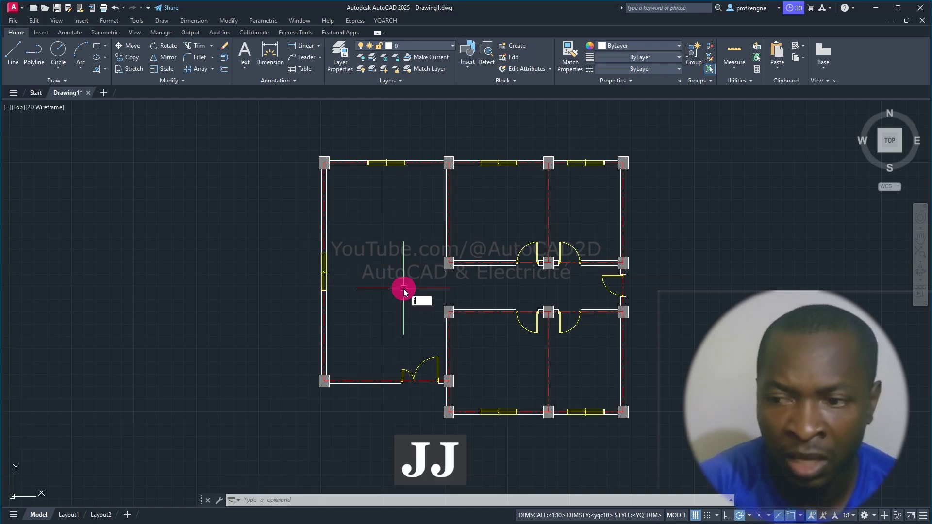
pyautogui.press('Return')
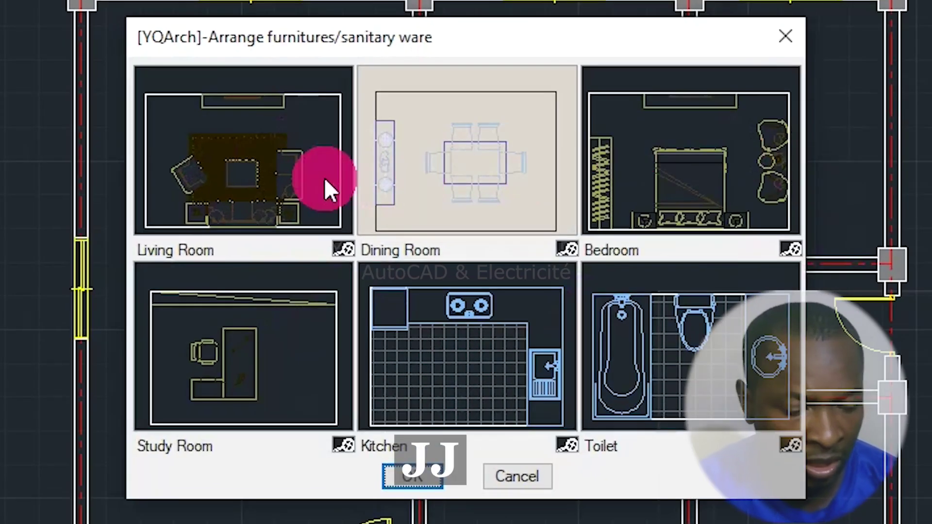
pyautogui.click(344, 249)
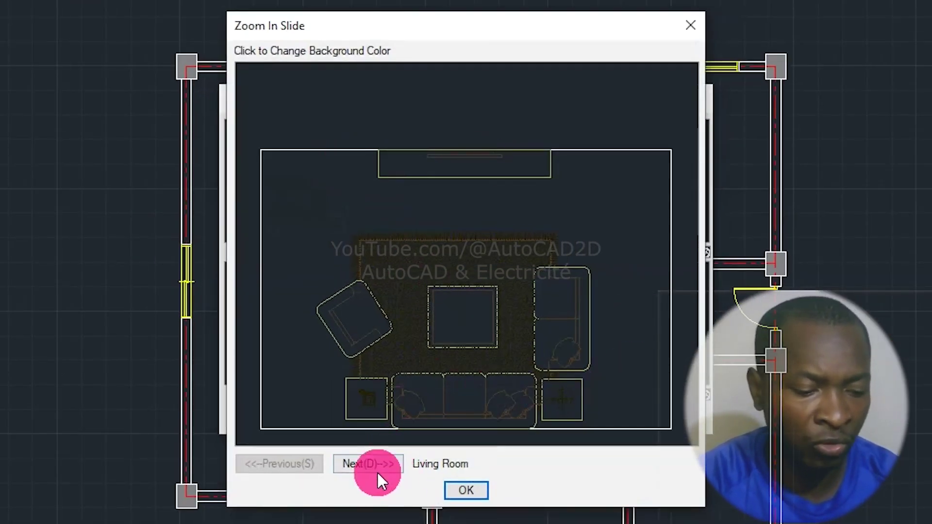
pyautogui.click(372, 464)
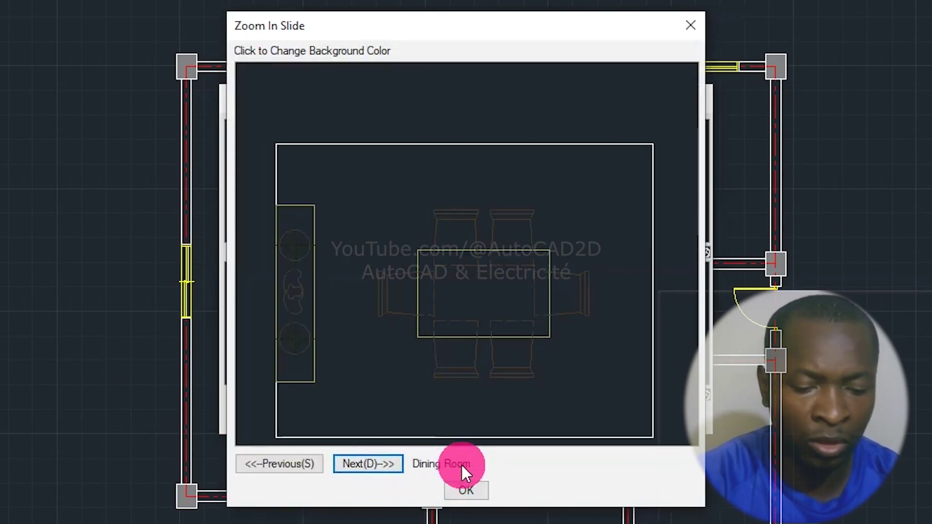
pyautogui.click(369, 464)
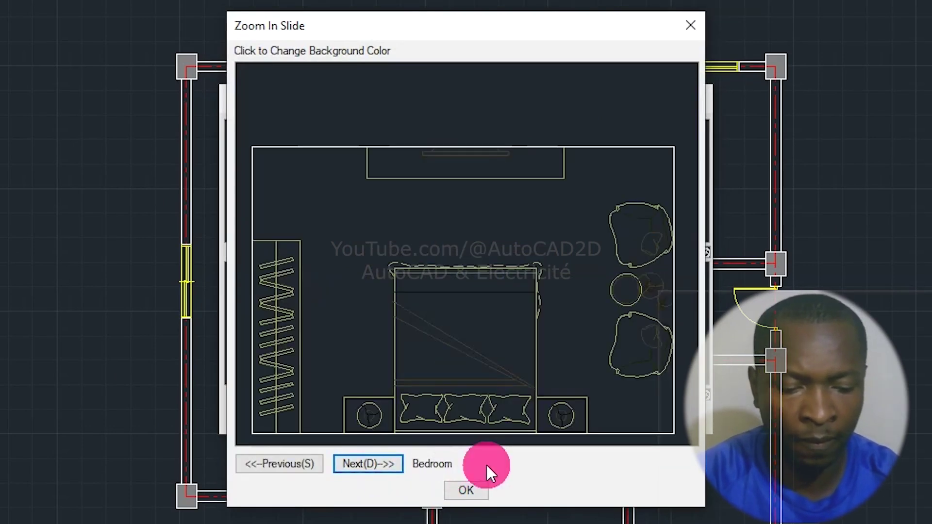
pyautogui.click(368, 466)
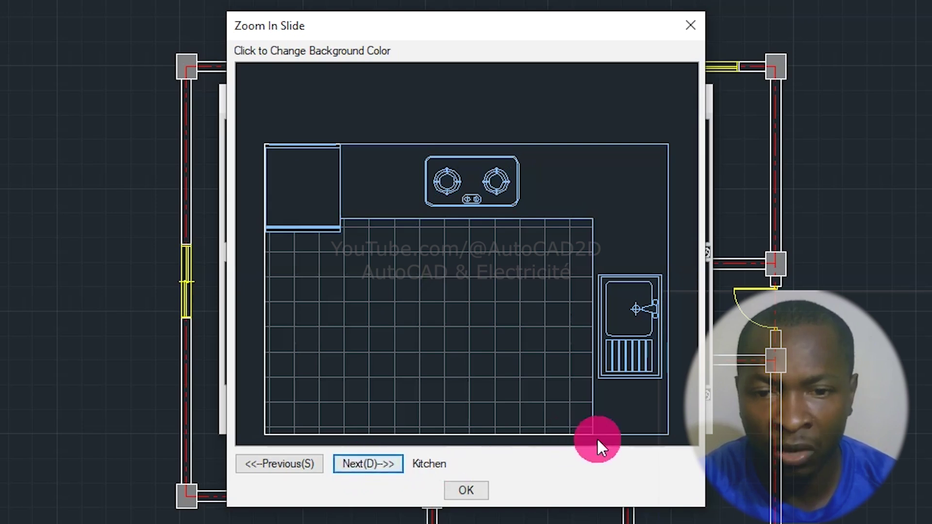
pyautogui.click(360, 464)
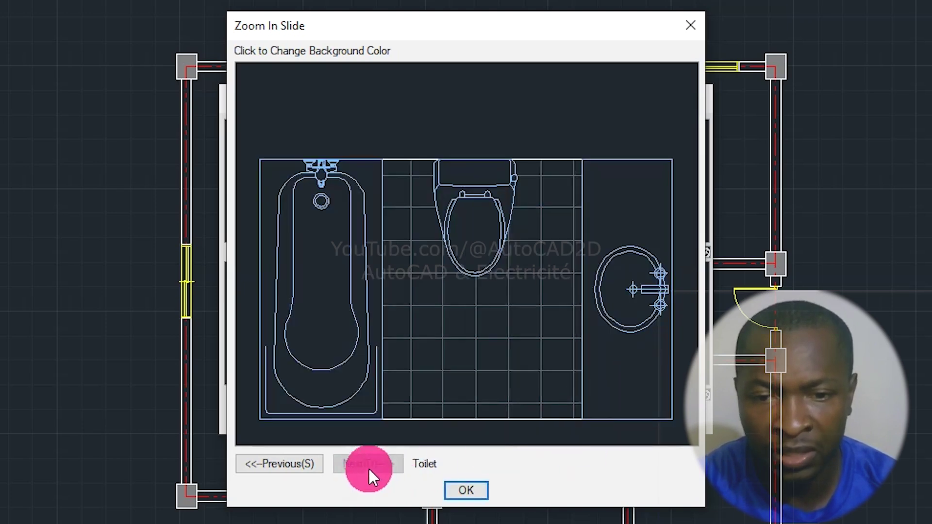
pyautogui.click(279, 469)
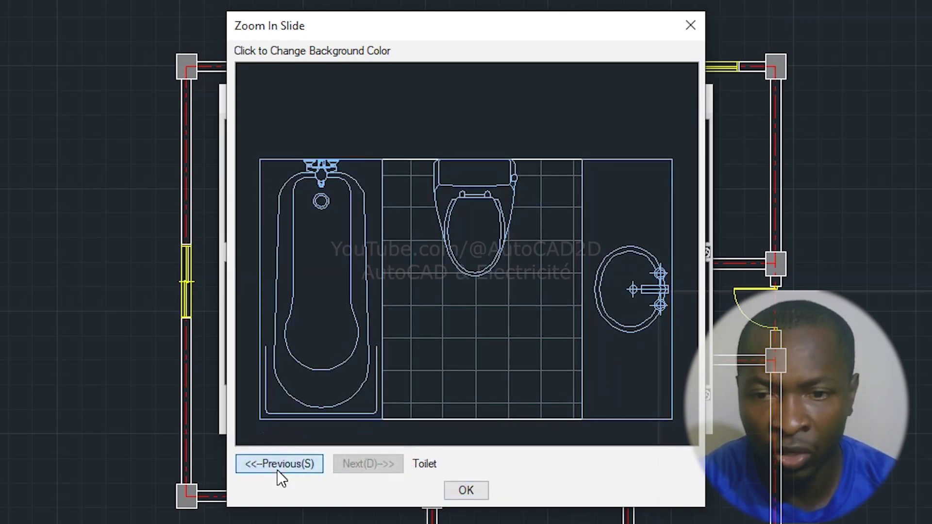
pyautogui.click(279, 471)
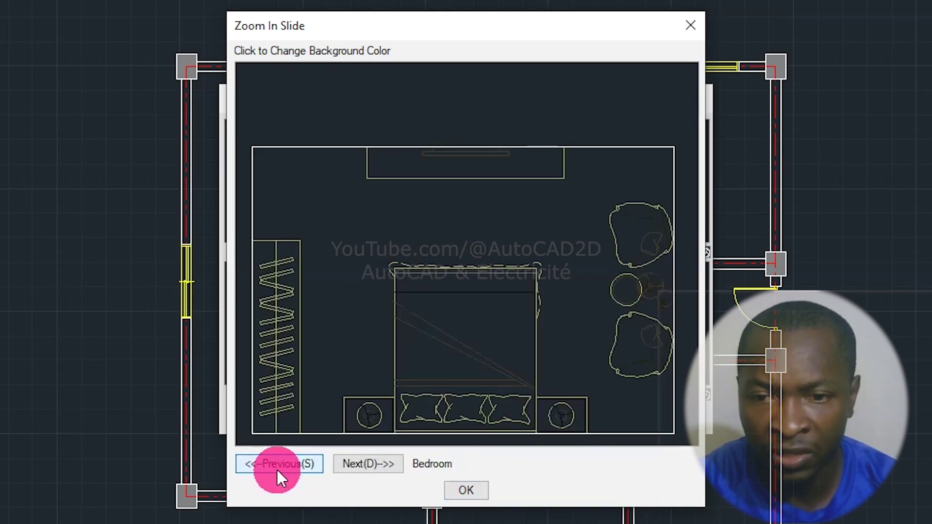
pyautogui.click(276, 468)
pyautogui.click(466, 491)
pyautogui.click(441, 423)
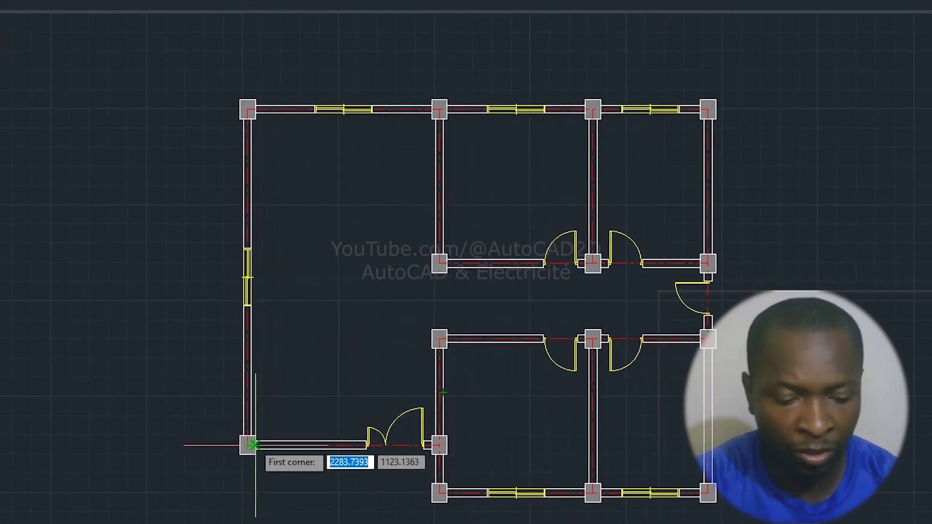
# - Furnish the lower part of the large left room with the Living Room set: sofas, rug, coffee table
pyautogui.click(253, 444)
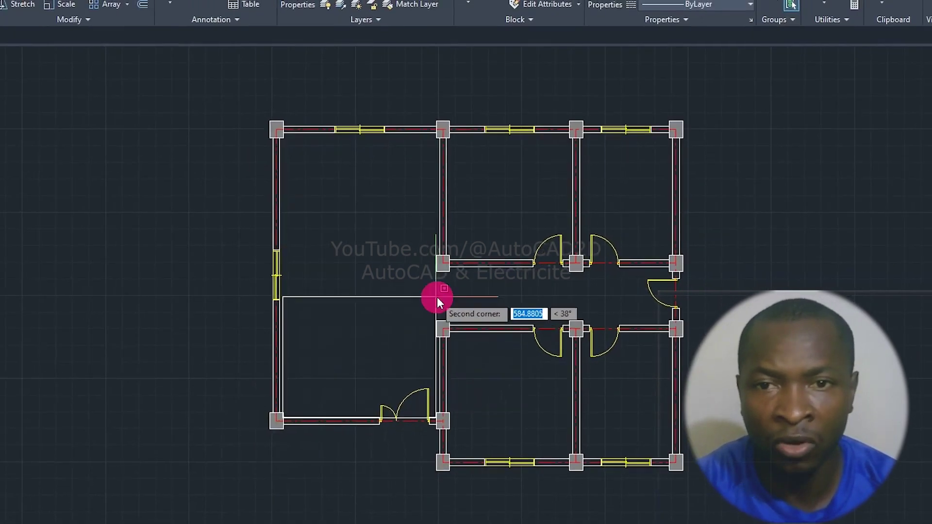
pyautogui.click(440, 271)
pyautogui.scroll(4, 377, 298)
pyautogui.write('r')
pyautogui.press('Return')
pyautogui.write('b')
pyautogui.press('Return')
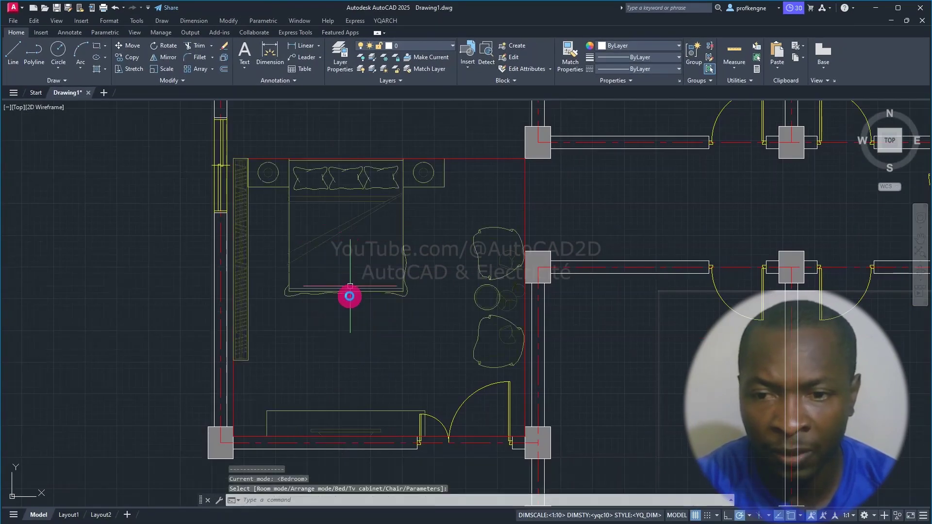
pyautogui.click(350, 296)
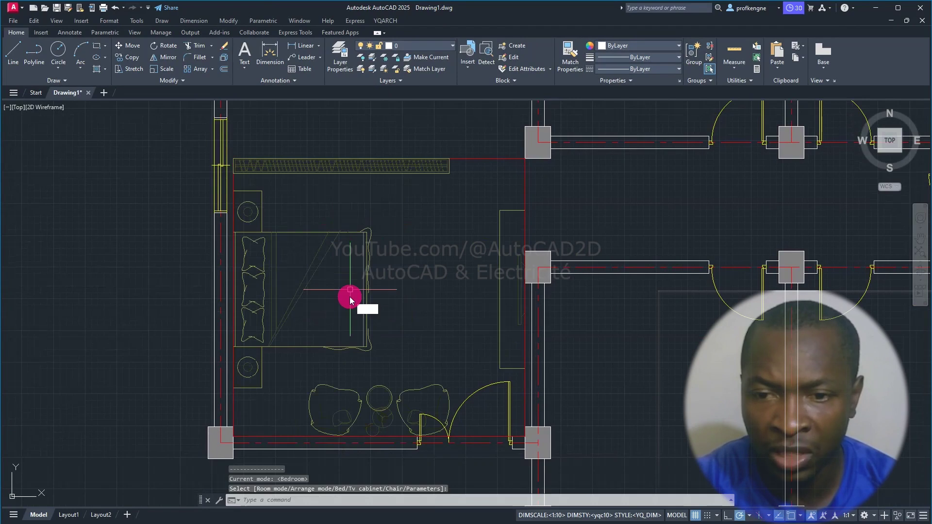
pyautogui.click(350, 296)
pyautogui.click(350, 296)
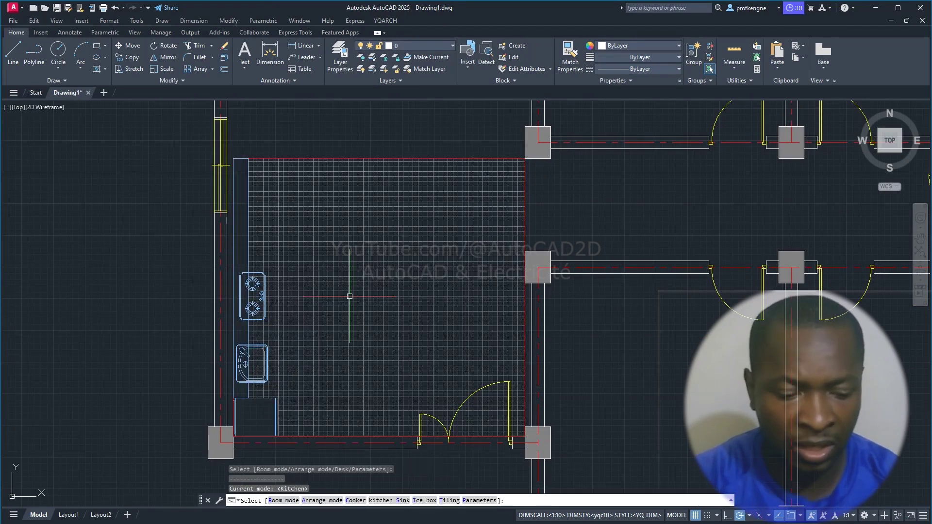
pyautogui.click(350, 296)
pyautogui.click(349, 296)
pyautogui.click(351, 296)
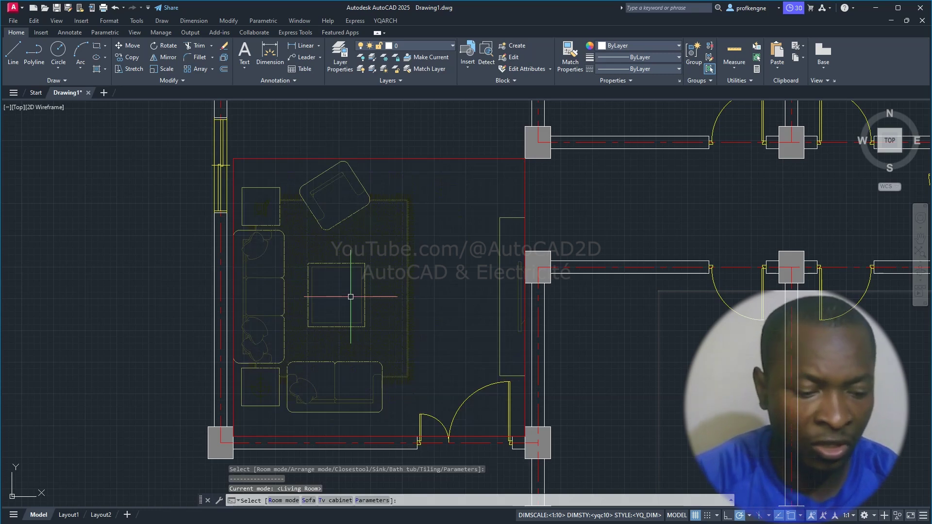
pyautogui.press('Return')
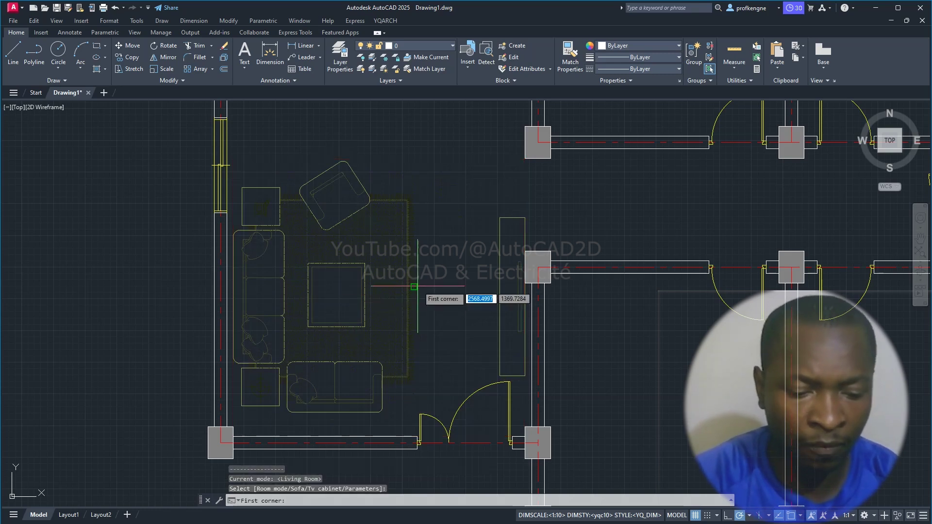
# - Move the living room's TV cabinet a little lower
pyautogui.scroll(-4, 418, 286)
pyautogui.scroll(2, 360, 334)
pyautogui.moveTo(347, 330); pyautogui.dragTo(378, 328, button='middle')
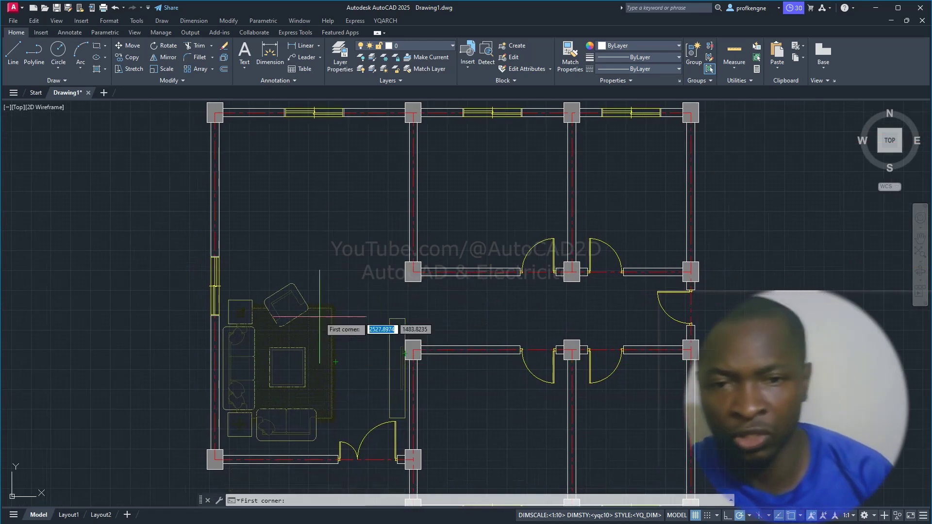
pyautogui.press('Escape')
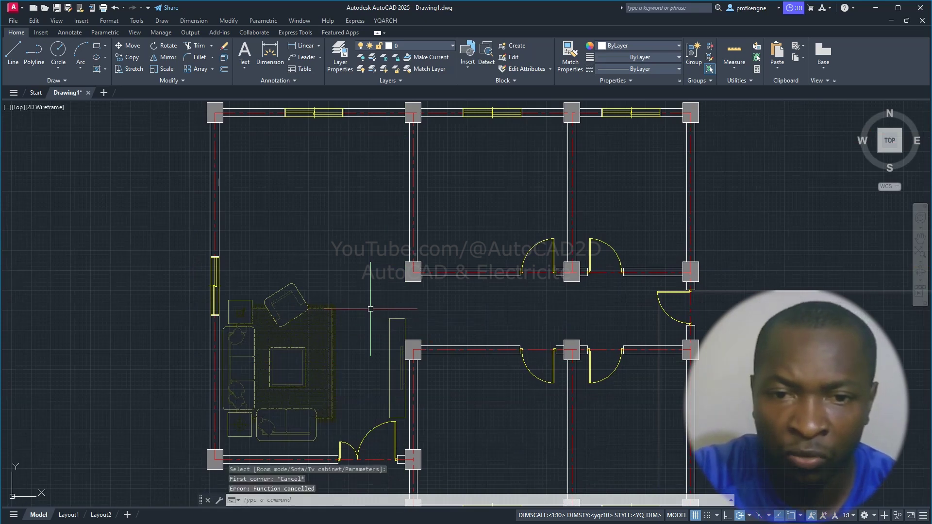
pyautogui.write('m')
pyautogui.press('Return')
pyautogui.click(391, 340)
pyautogui.press('Return')
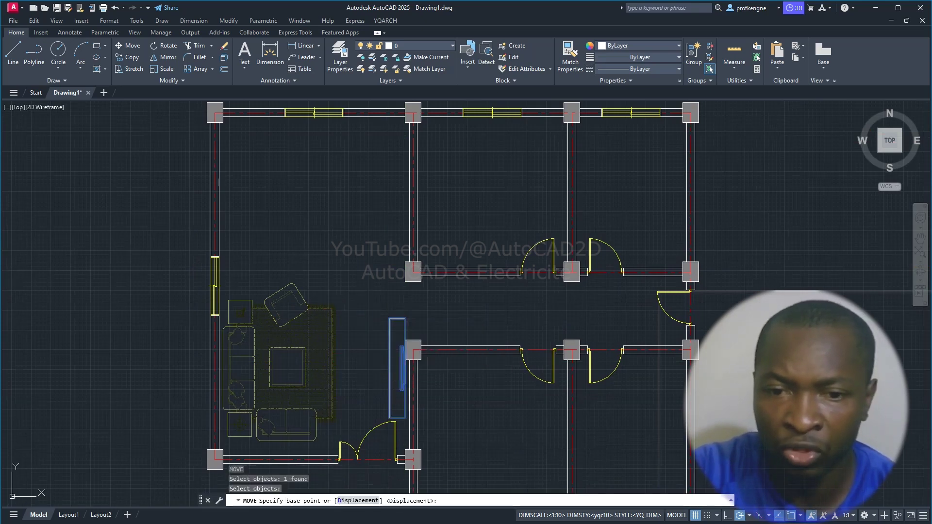
pyautogui.click(365, 354)
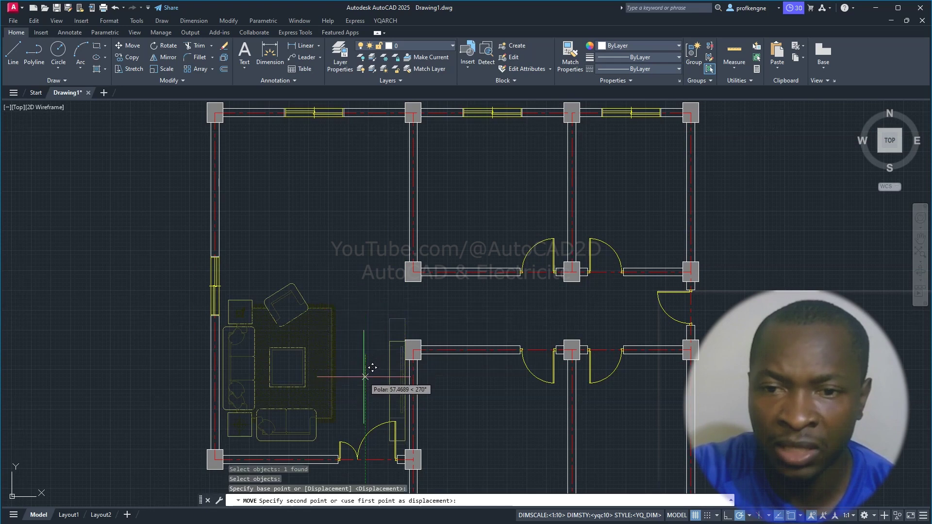
pyautogui.click(365, 376)
pyautogui.write('jj')
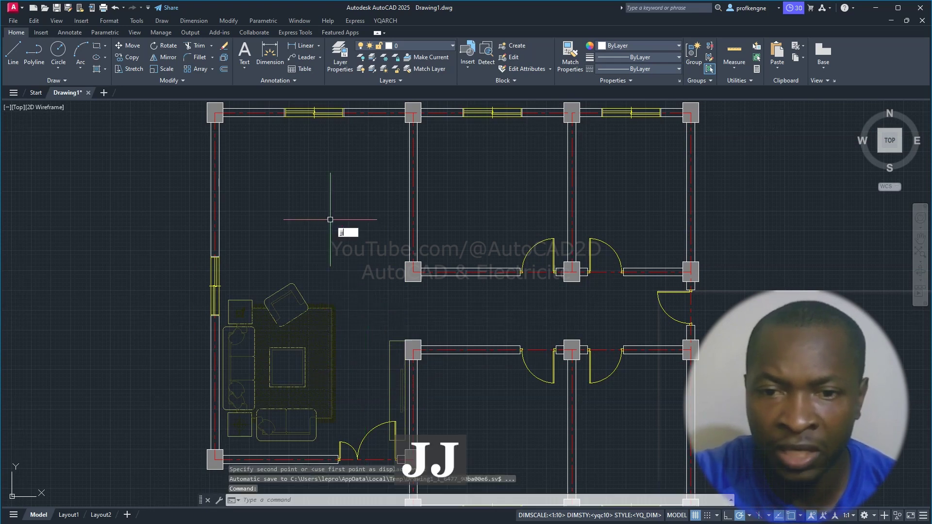
# - Place the Dining Room set—oval table, eight chairs, sideboard—in the upper part of the large left room
pyautogui.press('Return')
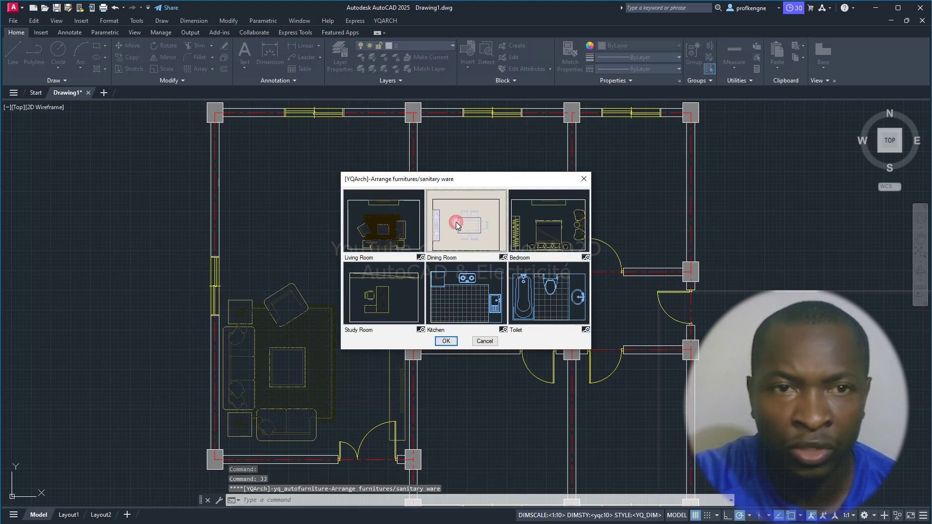
pyautogui.click(439, 342)
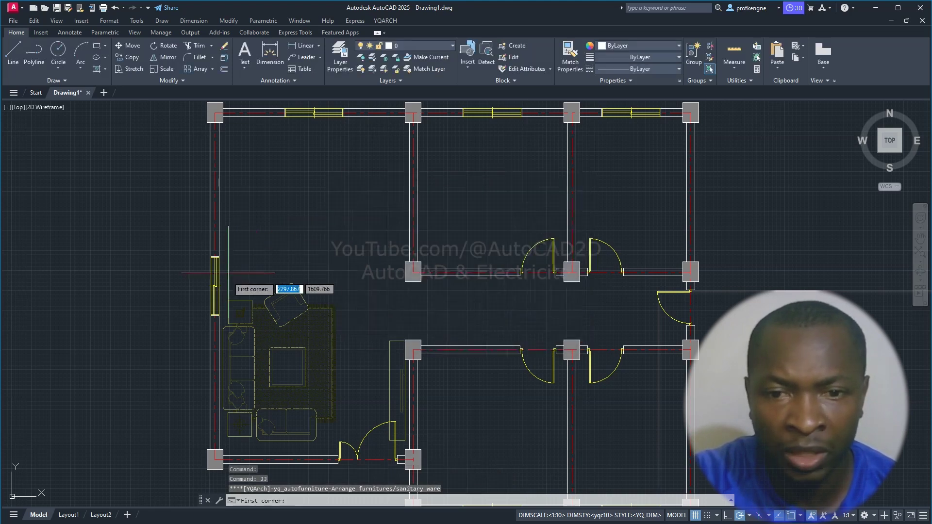
pyautogui.click(221, 287)
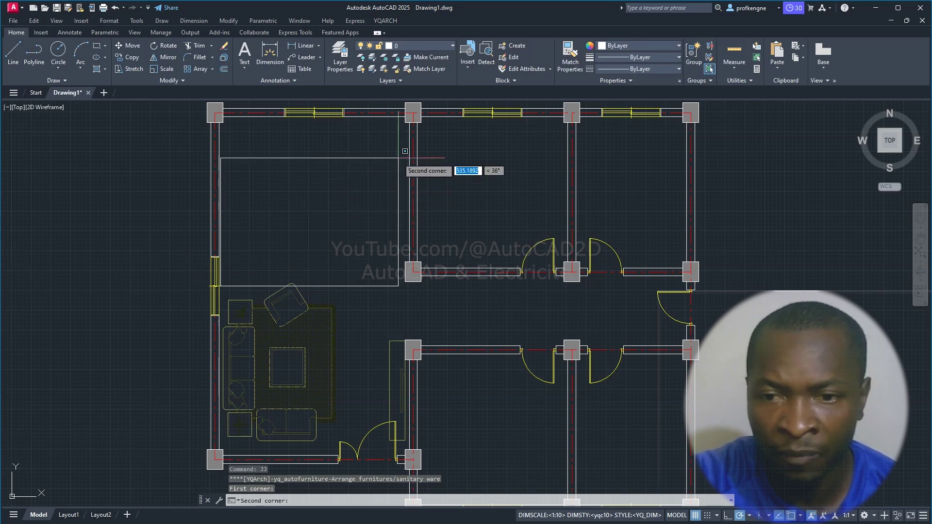
pyautogui.click(405, 116)
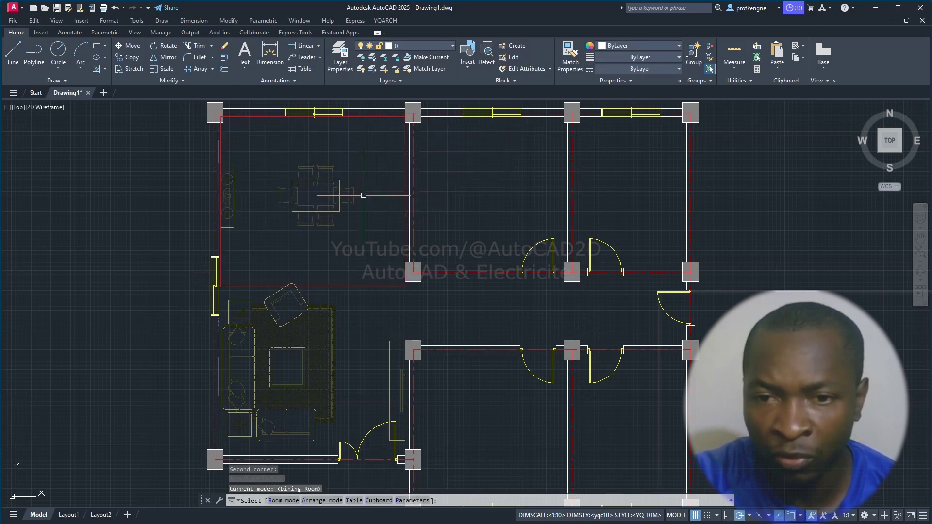
pyautogui.scroll(3, 363, 195)
pyautogui.scroll(1, 365, 194)
pyautogui.moveTo(369, 202)
pyautogui.mouseDown(button='middle')
pyautogui.moveTo(506, 317)
pyautogui.moveTo(488, 280)
pyautogui.mouseUp(button='middle')
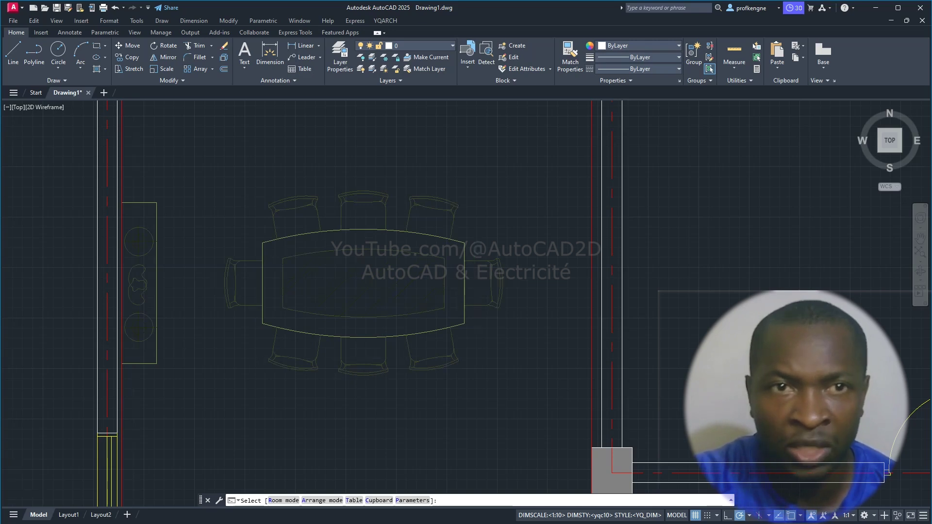
pyautogui.scroll(-2, 475, 283)
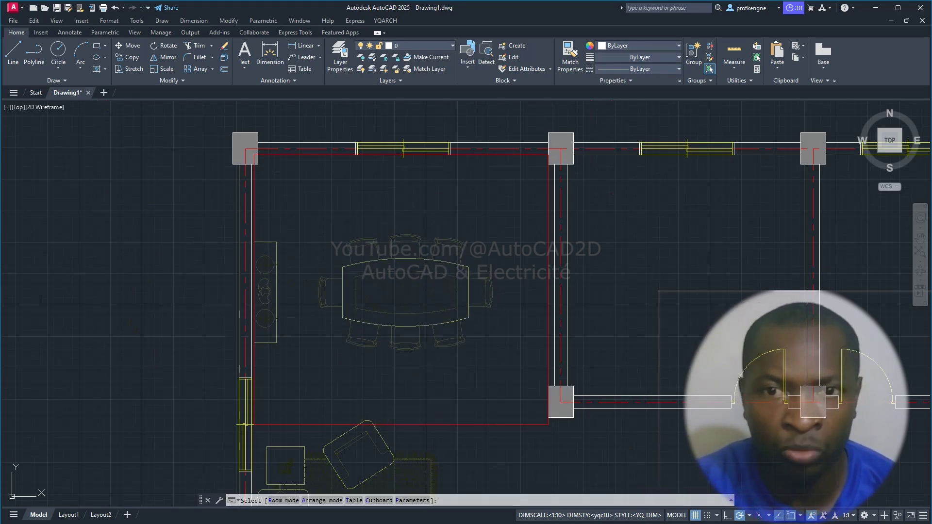
pyautogui.press('Return')
pyautogui.scroll(-3, 437, 295)
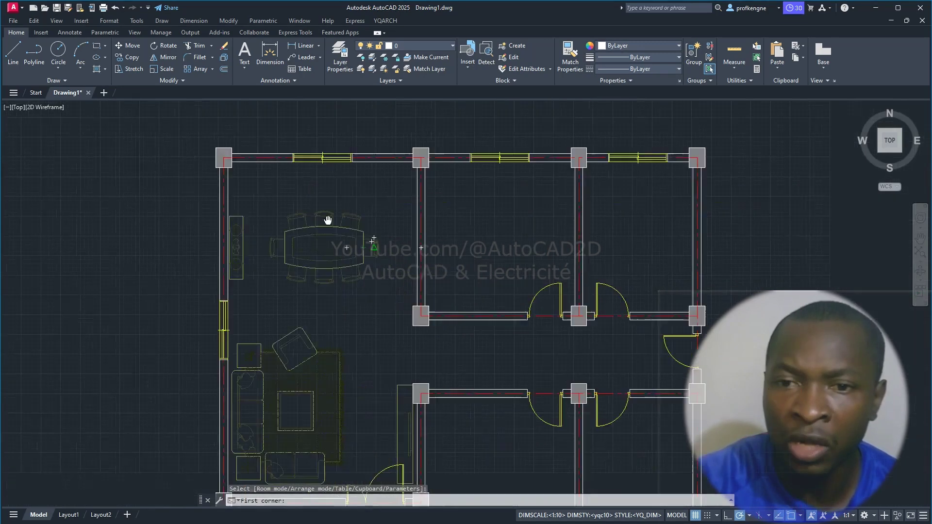
pyautogui.moveTo(483, 281); pyautogui.dragTo(300, 184, button='middle')
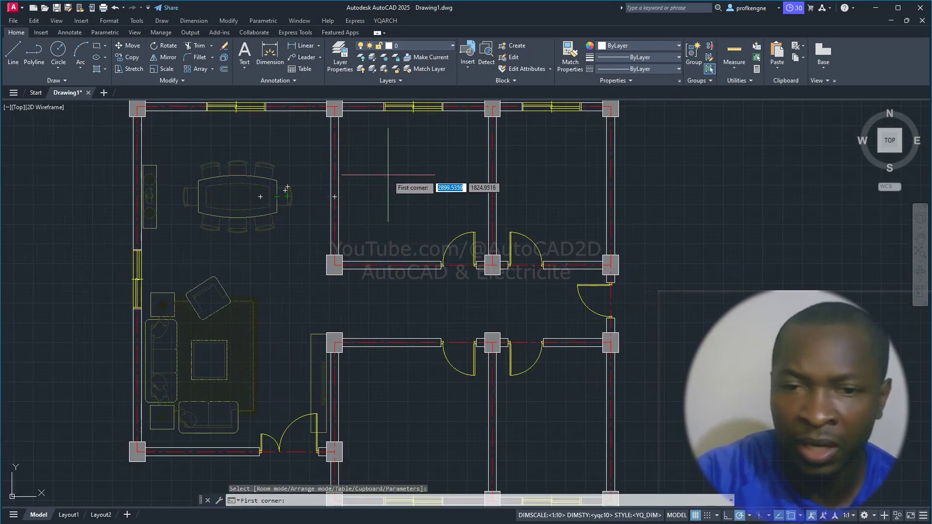
pyautogui.press('Escape')
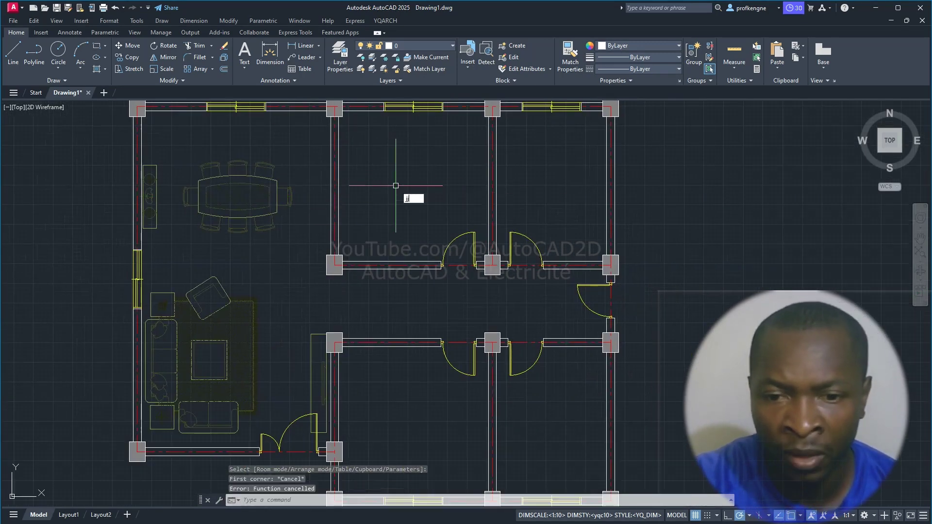
pyautogui.write('jj')
pyautogui.press('Return')
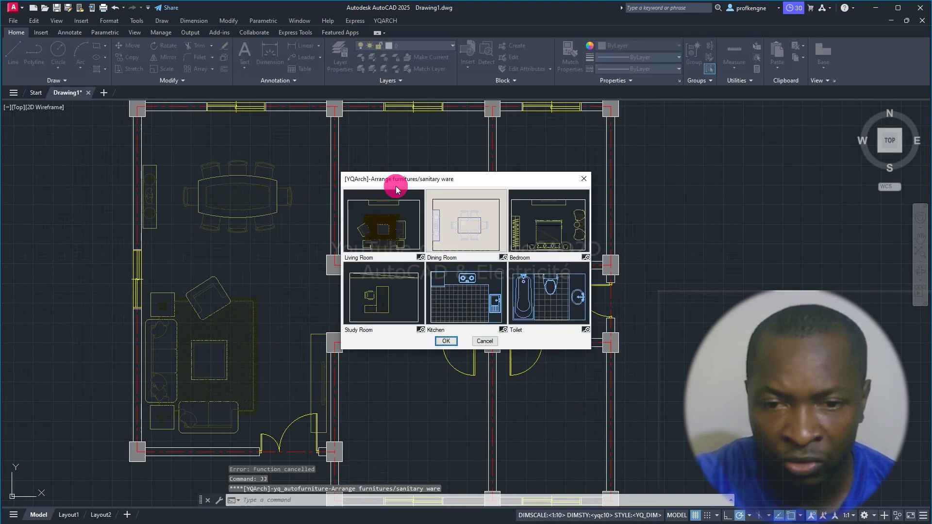
pyautogui.click(557, 221)
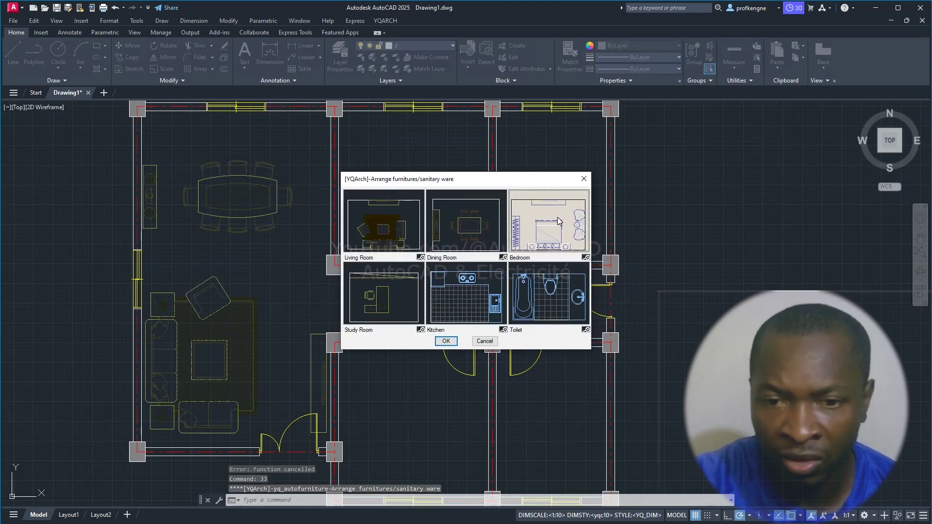
pyautogui.click(439, 342)
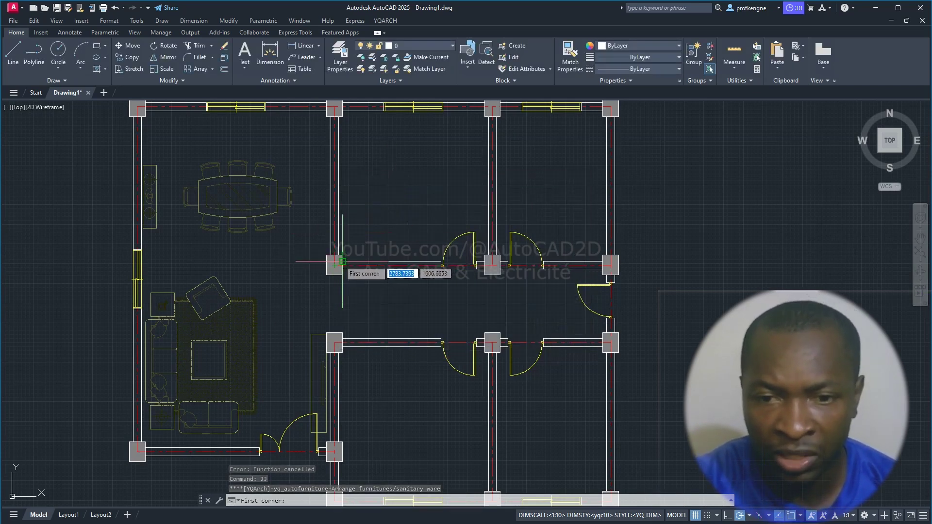
pyautogui.click(340, 262)
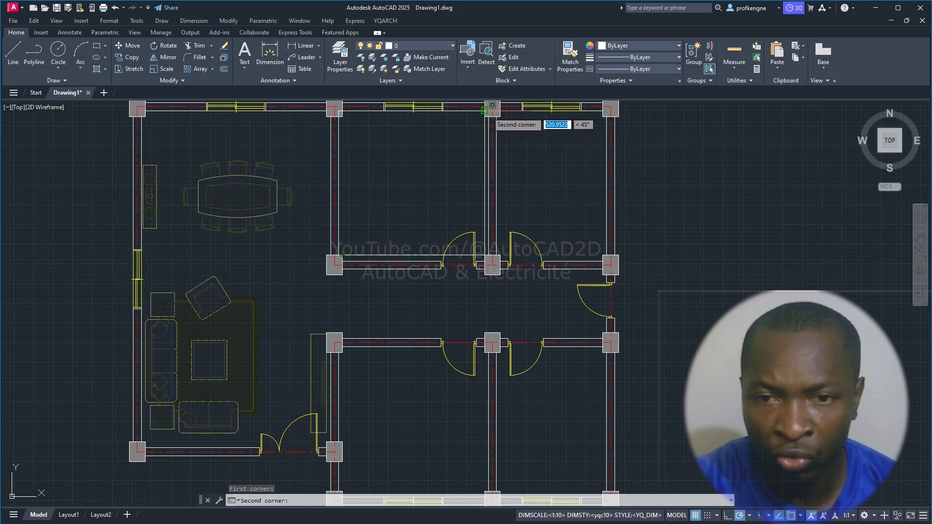
pyautogui.click(487, 111)
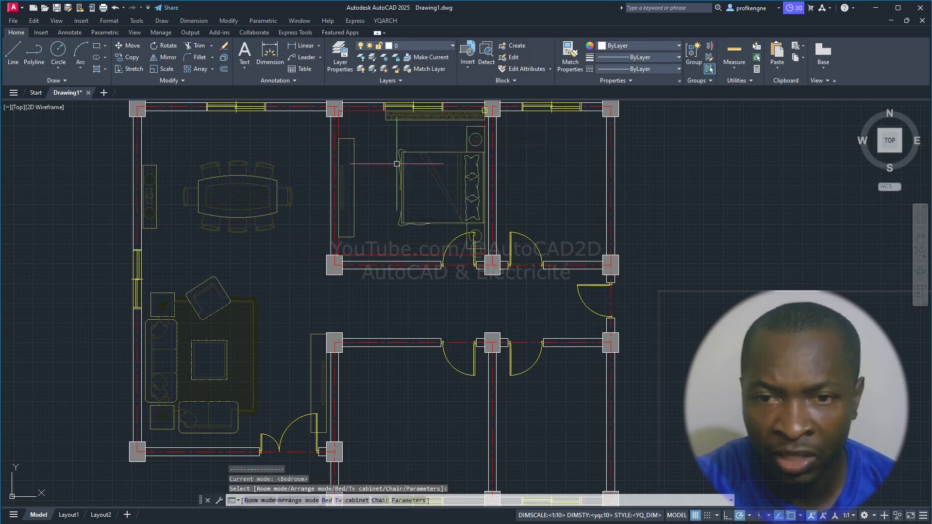
pyautogui.click(397, 164)
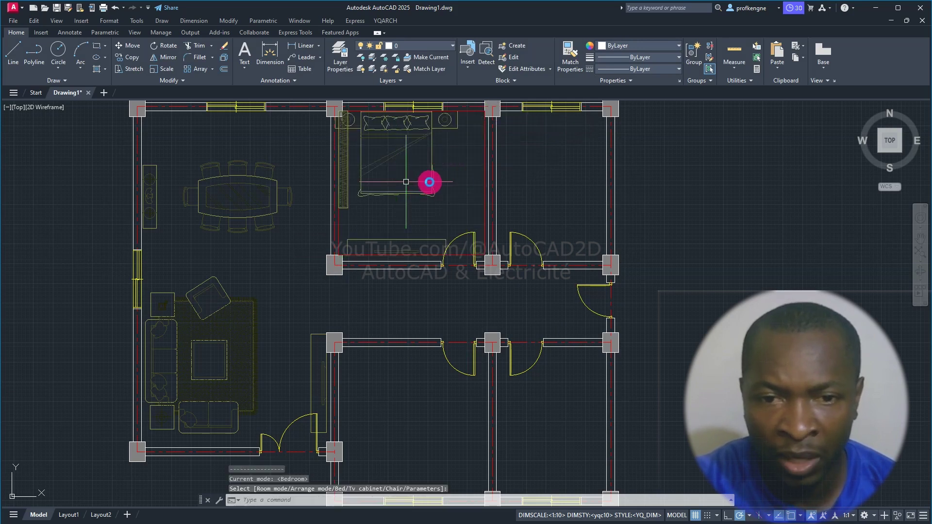
pyautogui.click(430, 183)
pyautogui.click(432, 183)
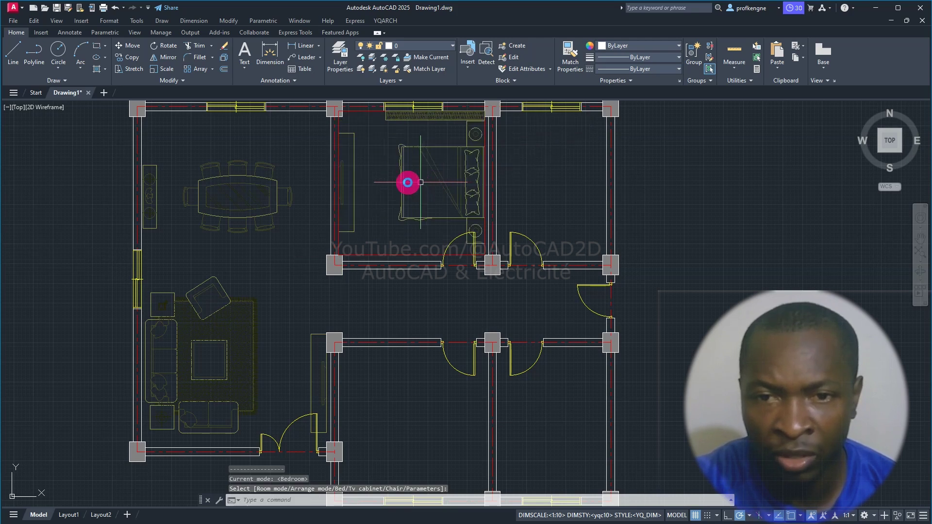
pyautogui.click(397, 182)
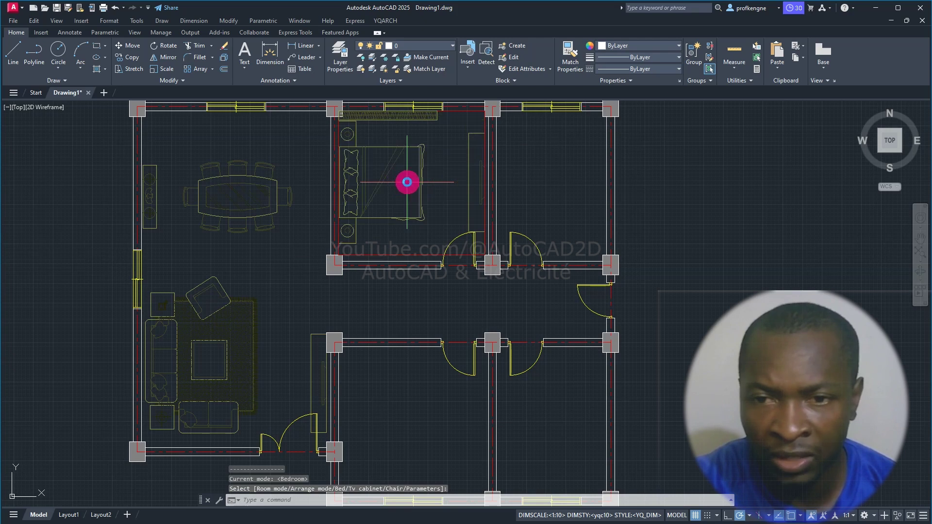
pyautogui.click(408, 182)
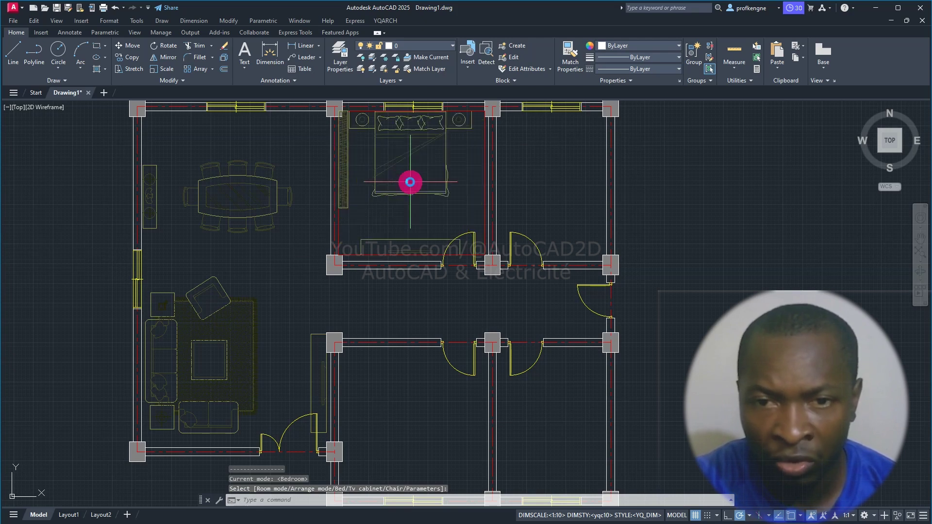
pyautogui.click(409, 202)
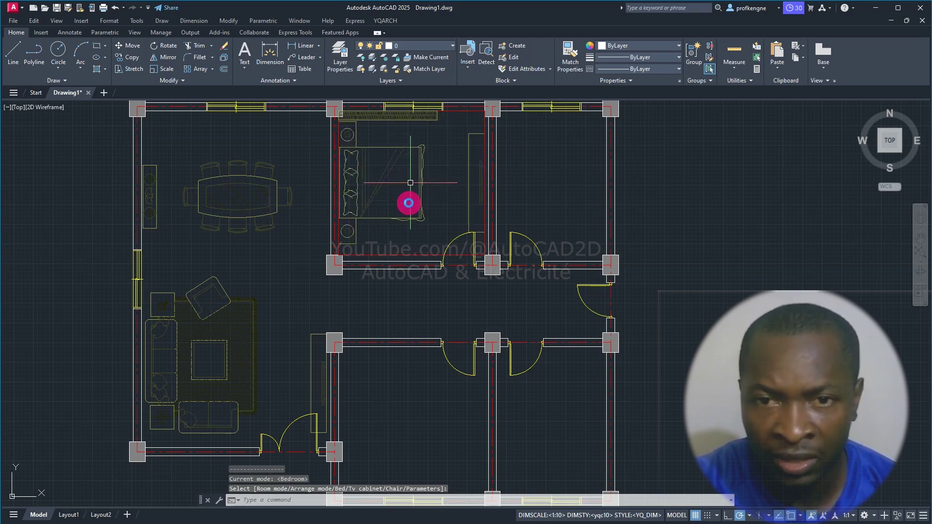
pyautogui.click(408, 203)
pyautogui.press('Return')
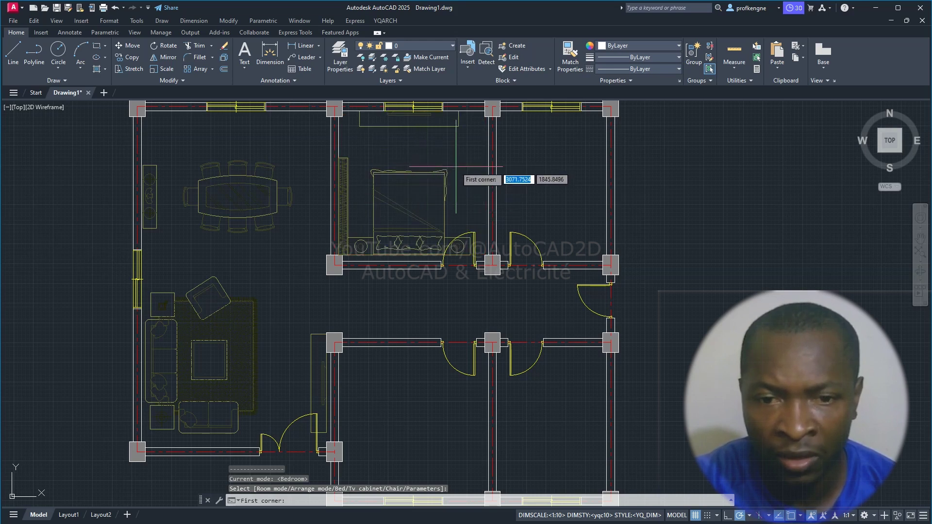
pyautogui.press('Return')
pyautogui.press('Escape')
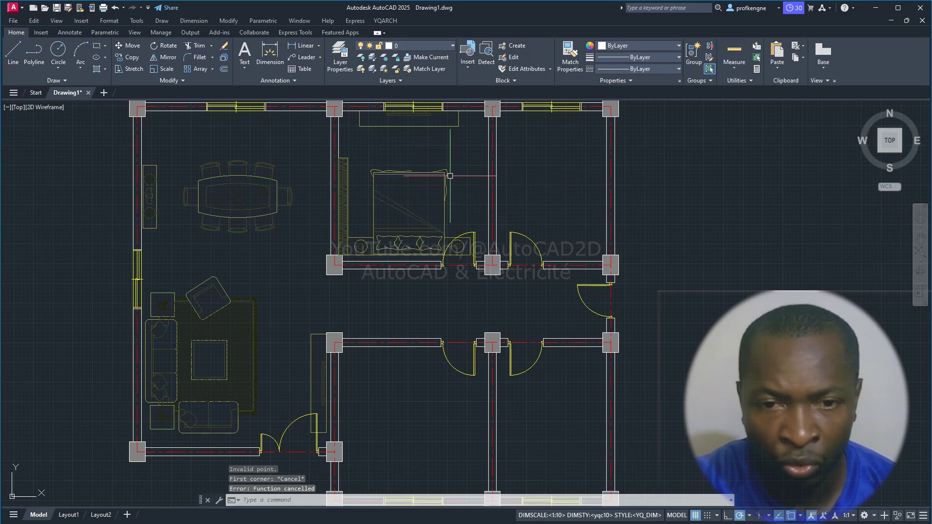
pyautogui.hotkey('ctrl', 'z')
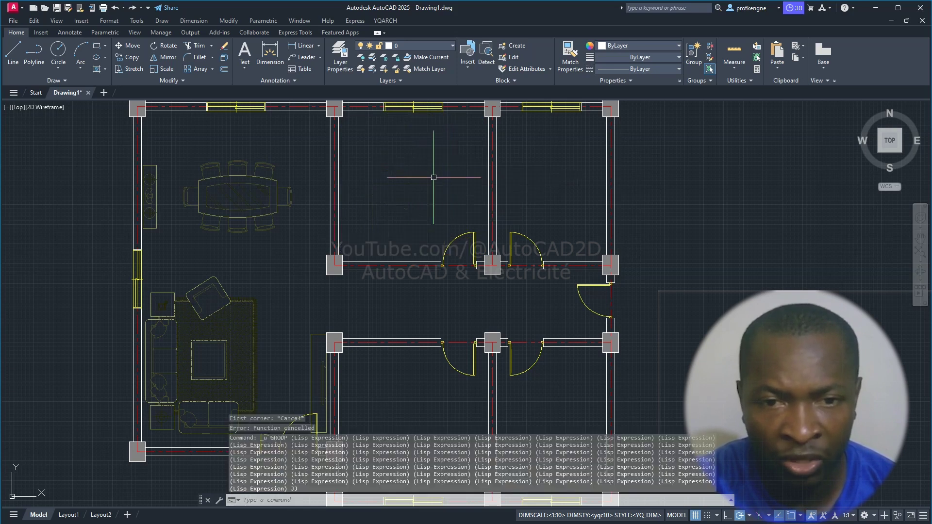
pyautogui.write('JJ')
# - Place a Bedroom furniture set in the top middle room with the bed against the top wall
pyautogui.press('Return')
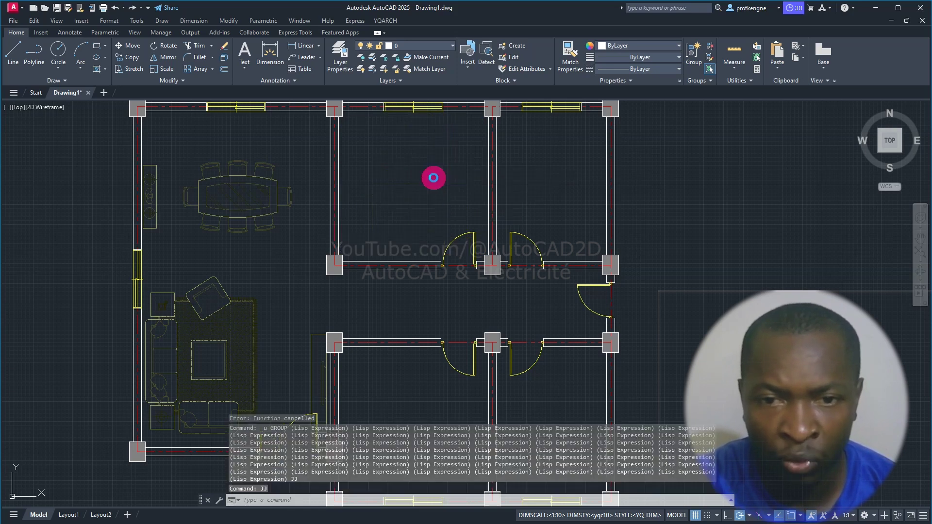
pyautogui.click(544, 205)
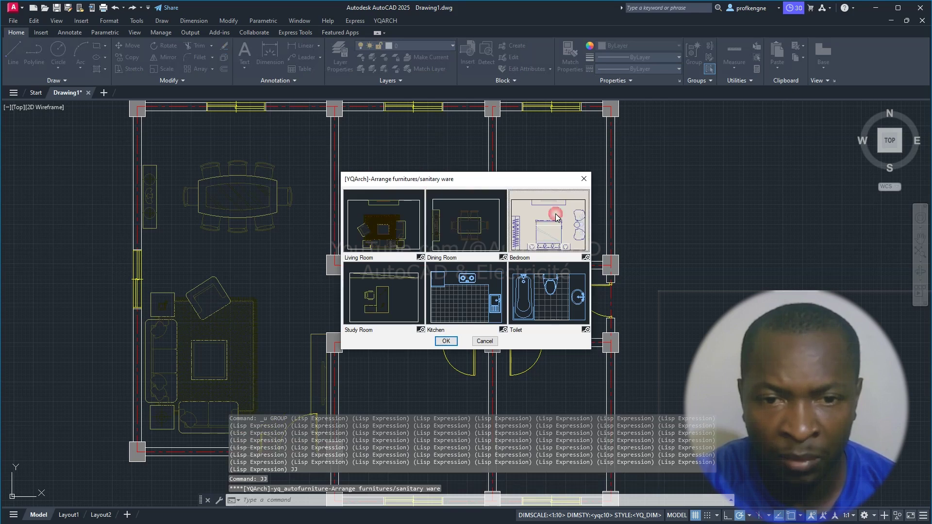
pyautogui.click(445, 342)
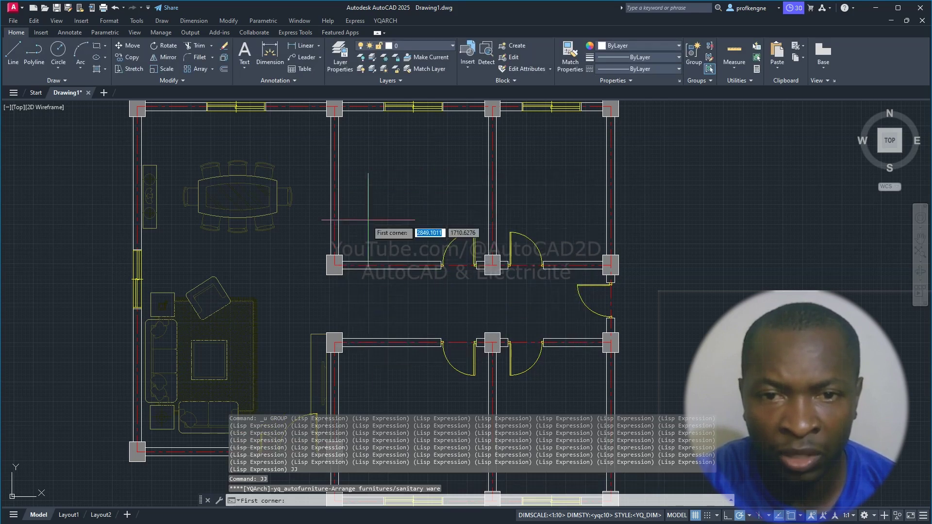
pyautogui.click(340, 262)
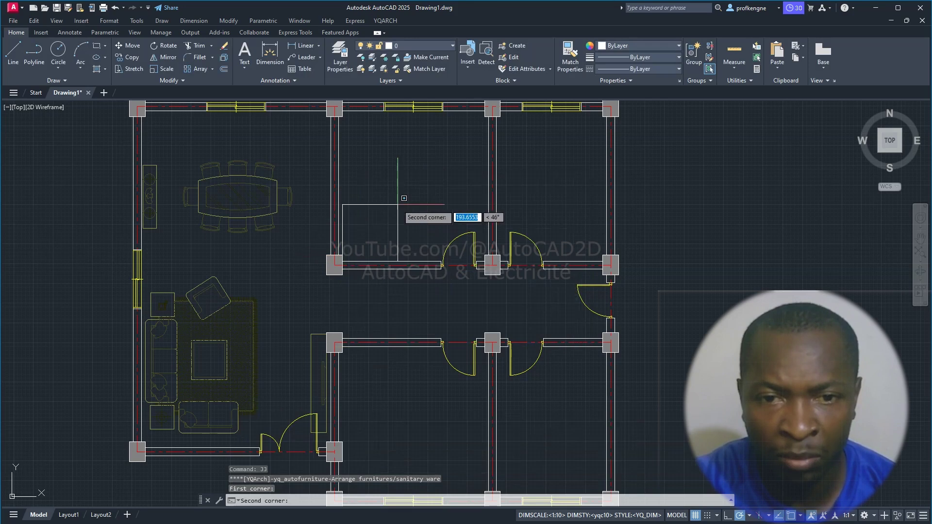
pyautogui.click(492, 107)
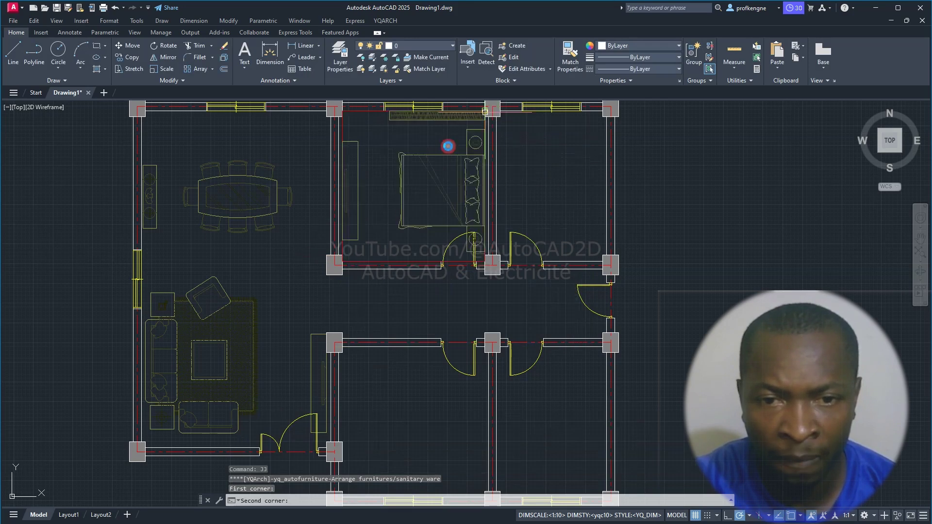
pyautogui.moveTo(410, 170)
pyautogui.mouseDown()
pyautogui.moveTo(403, 176)
pyautogui.moveTo(425, 174)
pyautogui.moveTo(411, 203)
pyautogui.mouseUp()
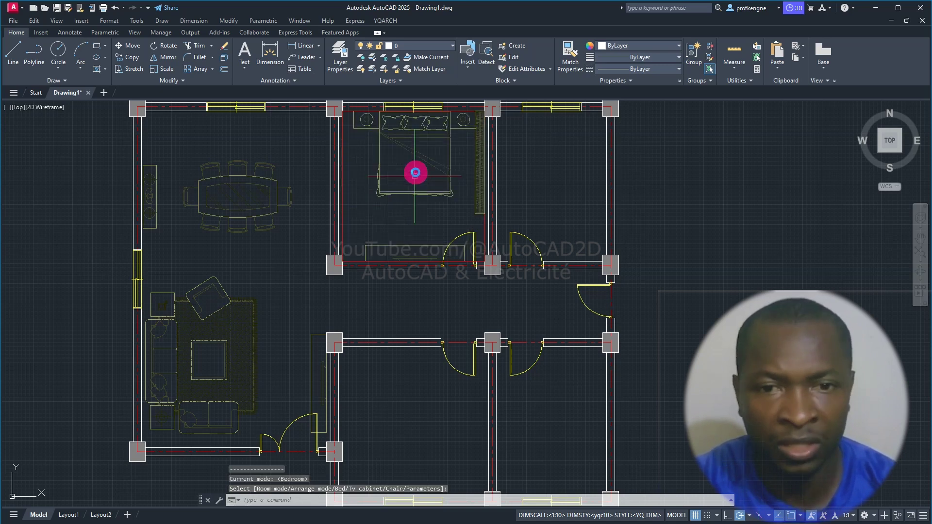
pyautogui.click(415, 172)
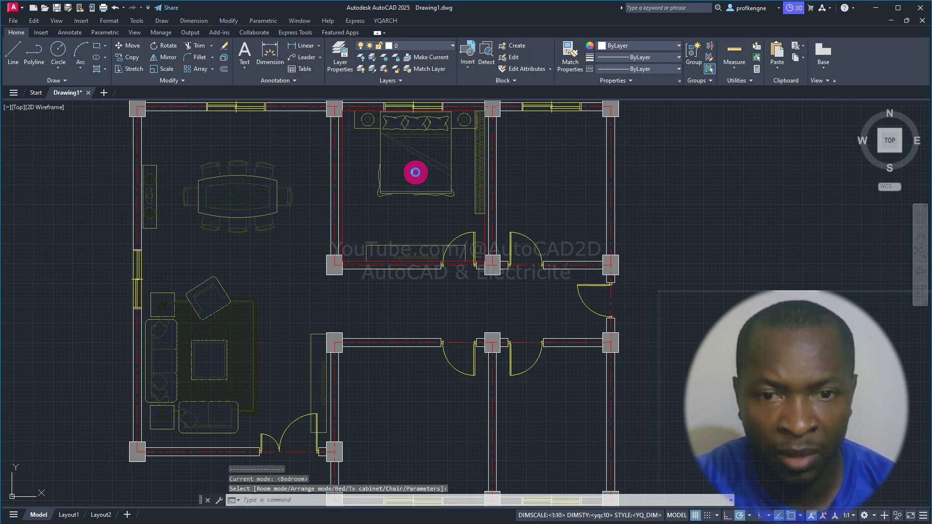
# - Move the stray rectangle slightly to the left
pyautogui.press('Escape')
pyautogui.press('Return')
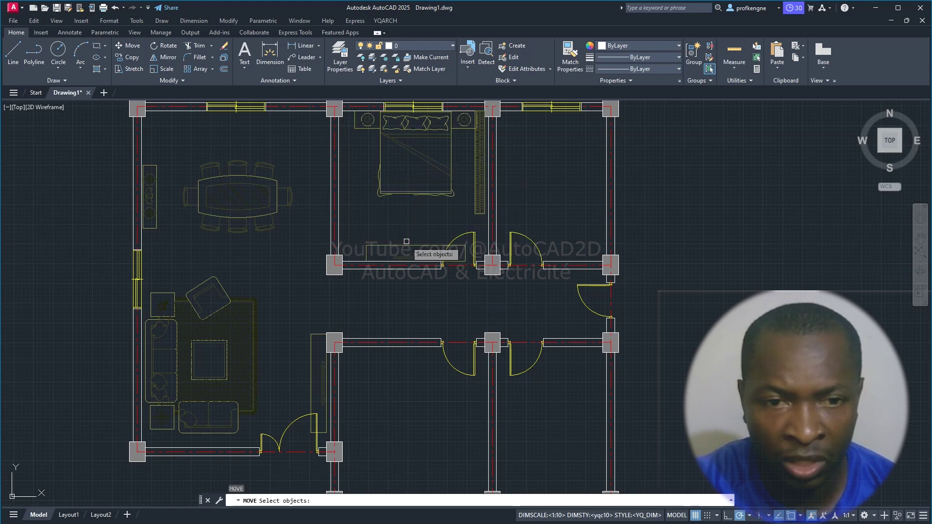
pyautogui.click(409, 249)
pyautogui.press('Return')
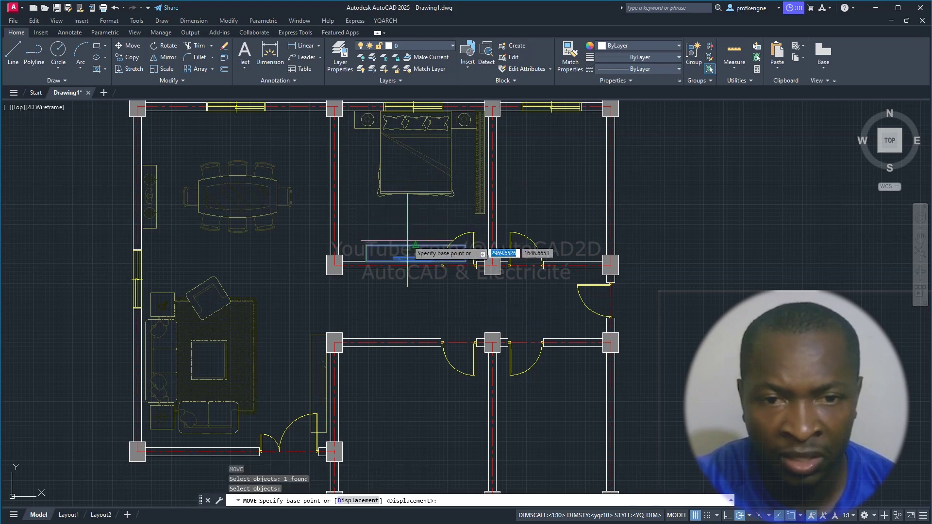
pyautogui.click(407, 246)
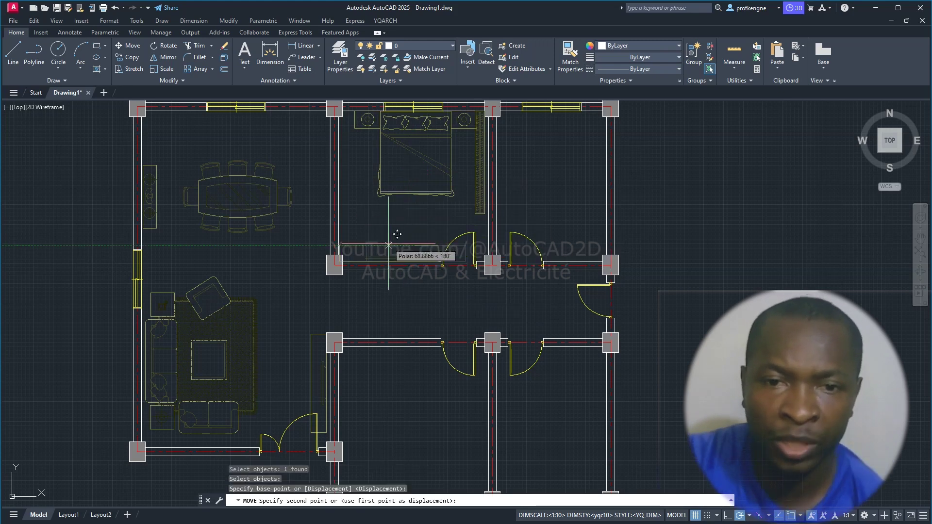
pyautogui.click(389, 244)
# - Move the bedroom wardrobe lower along the right wall, next to the door
pyautogui.click(479, 160)
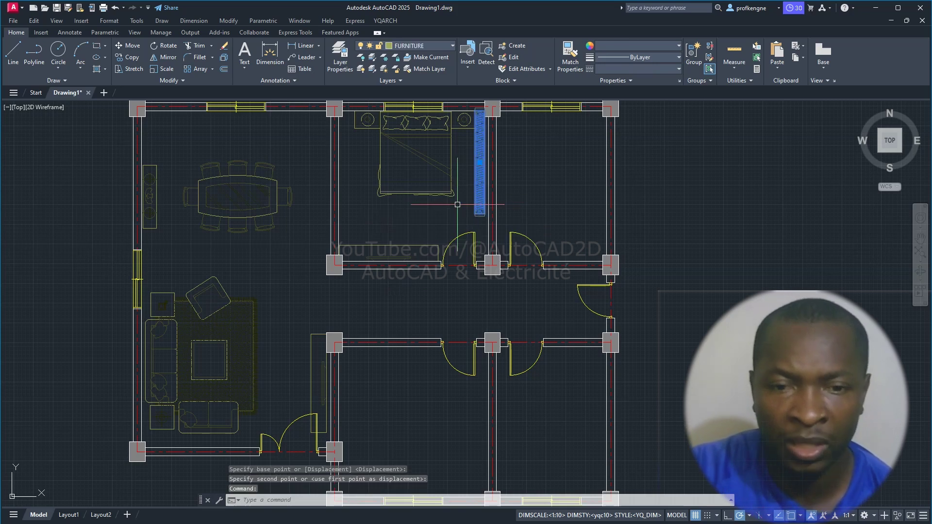
pyautogui.press('Return')
pyautogui.click(476, 197)
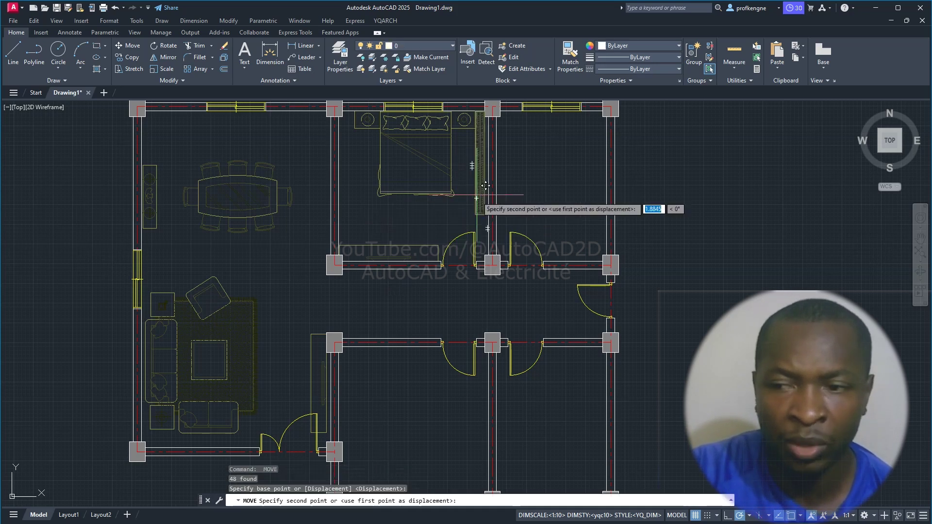
pyautogui.click(476, 229)
pyautogui.press('Escape')
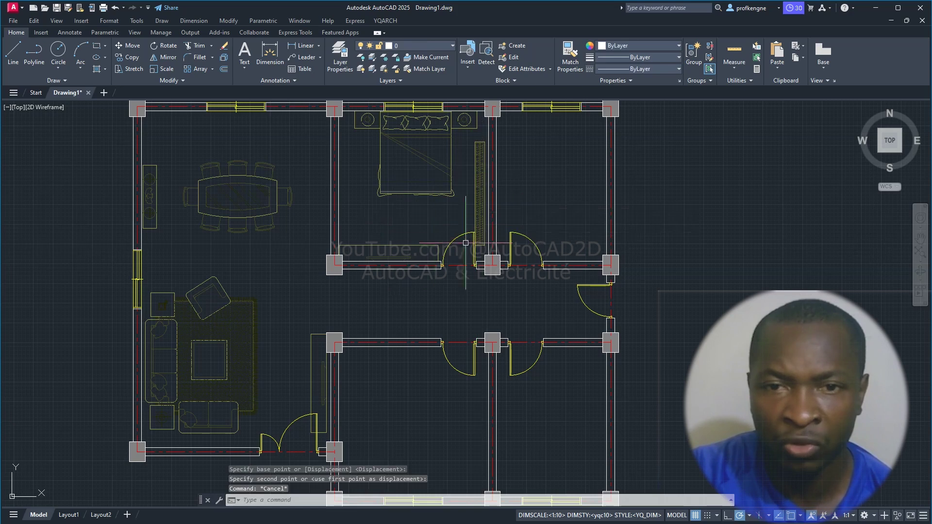
# - Choose the Bedroom layout for the top-right room, then cancel the first corner pick
pyautogui.write('j')
pyautogui.press('Return')
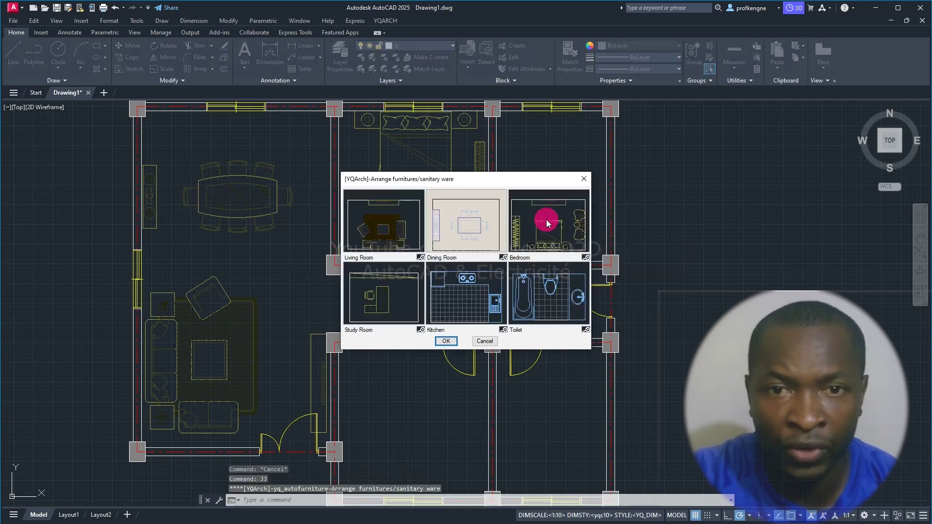
pyautogui.click(548, 224)
pyautogui.click(456, 343)
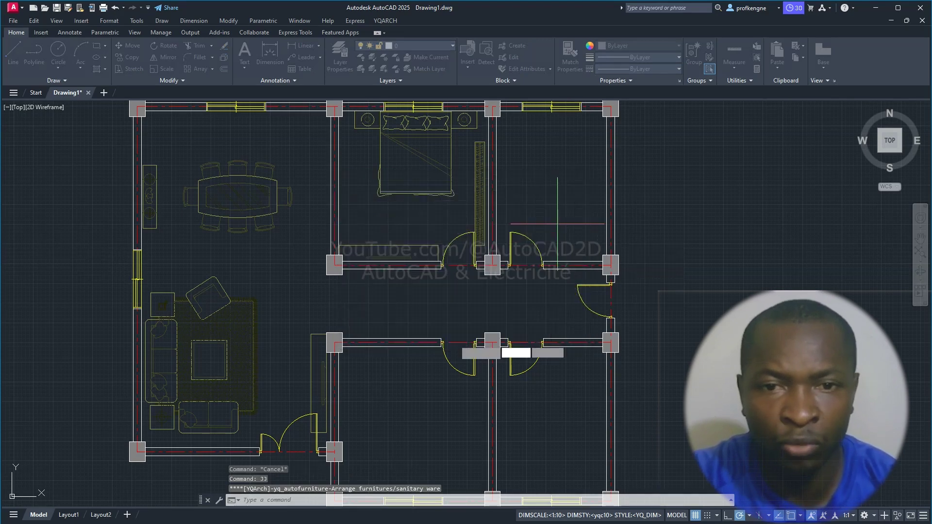
pyautogui.click(493, 262)
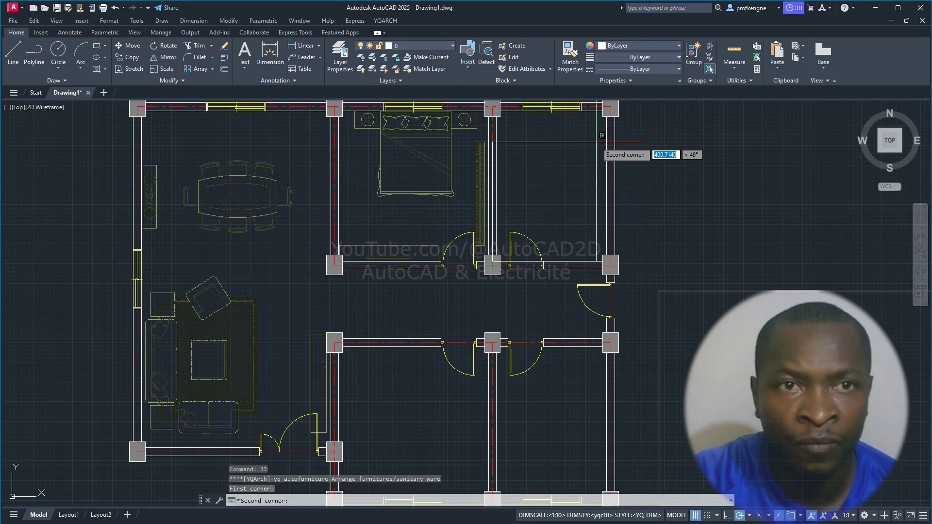
pyautogui.press('Escape')
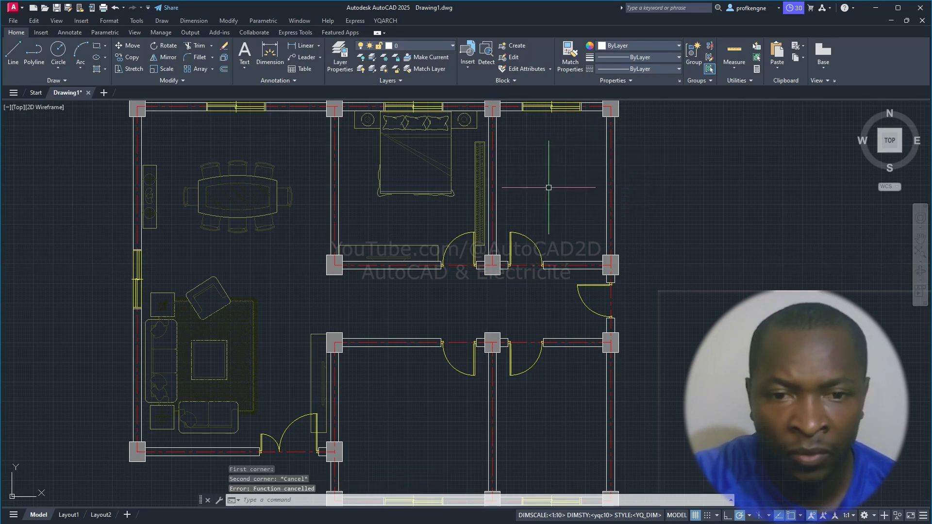
pyautogui.write('JJ')
# - Furnish the top-right room with the Bedroom set by its two corners, showing detailed bedding
pyautogui.press('Return')
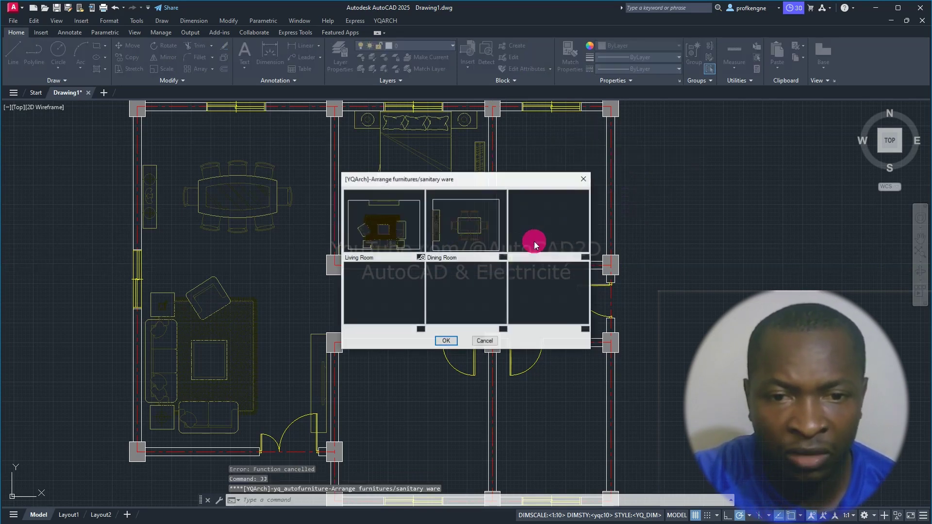
pyautogui.click(455, 342)
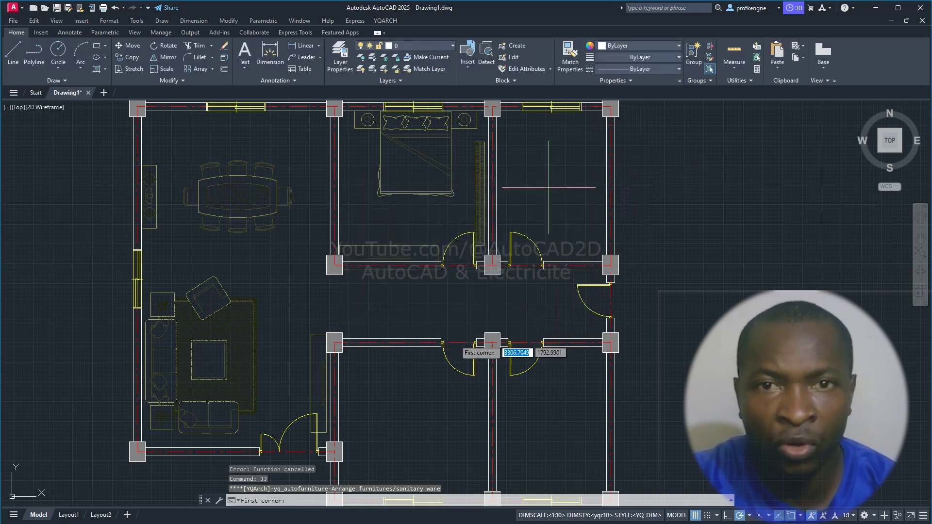
pyautogui.scroll(1, 515, 263)
pyautogui.scroll(2, 481, 271)
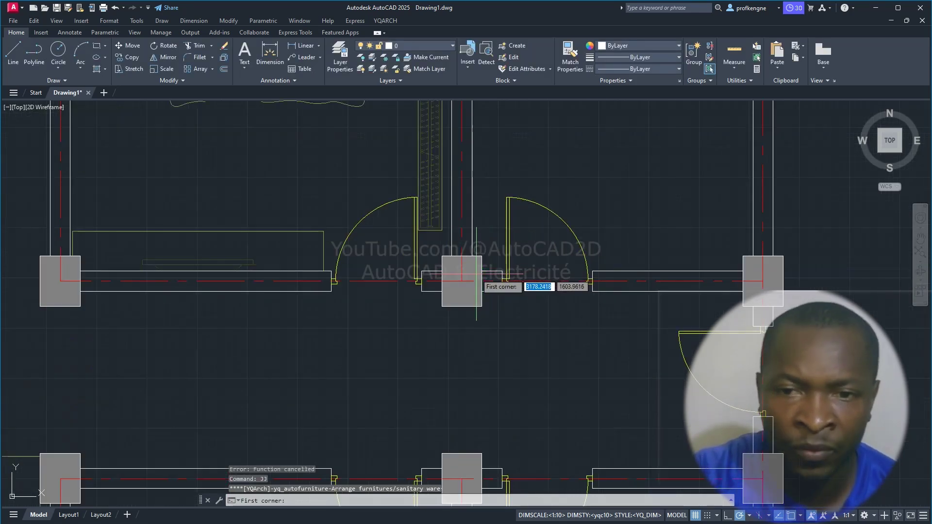
pyautogui.click(474, 271)
pyautogui.scroll(-5, 564, 189)
pyautogui.moveTo(588, 176); pyautogui.dragTo(515, 233, button='middle')
pyautogui.scroll(4, 533, 223)
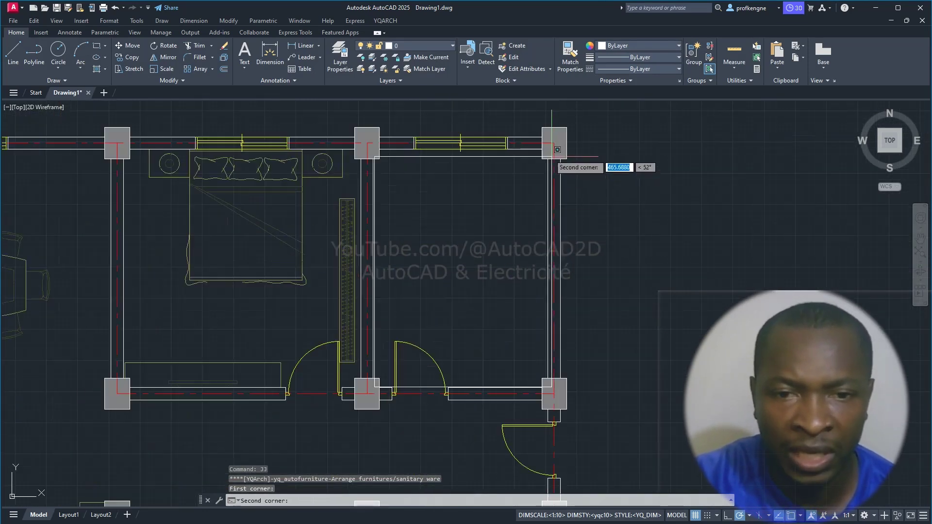
pyautogui.click(554, 145)
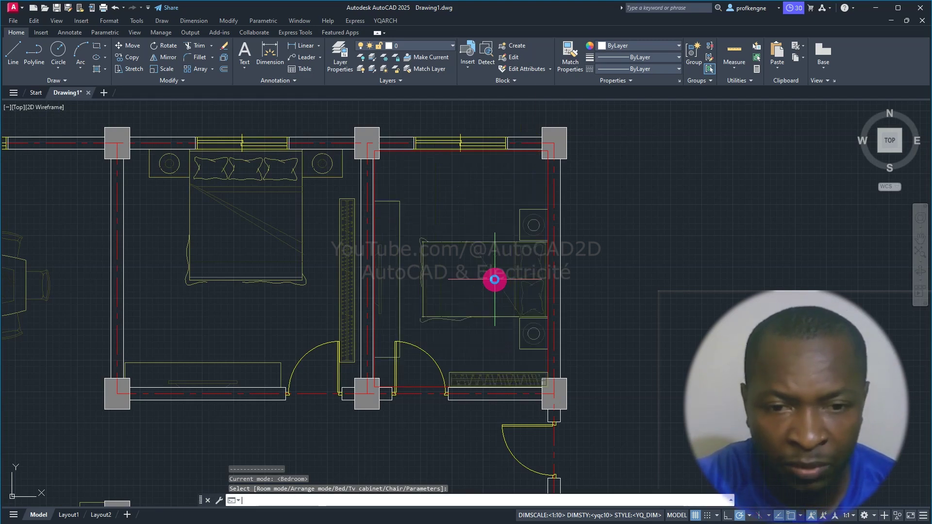
pyautogui.click(494, 279)
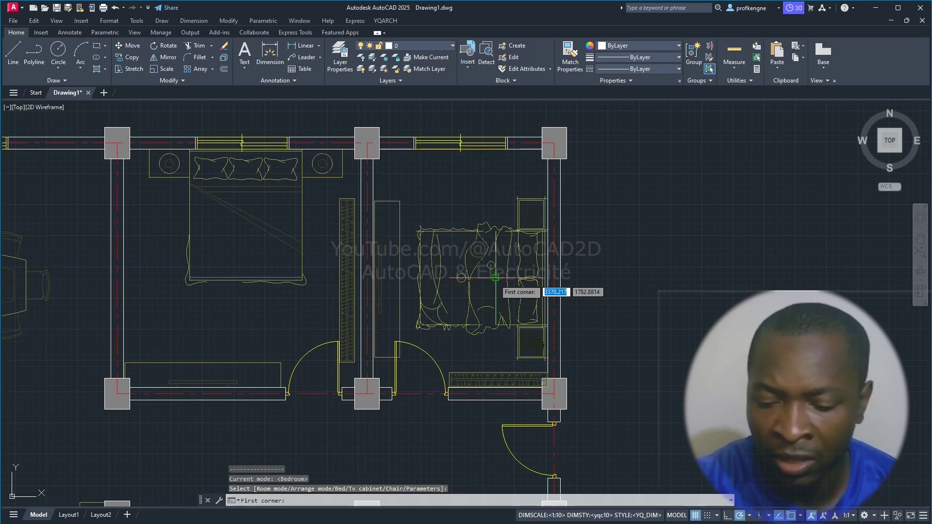
# - Move the bedroom wardrobe further up along its wall
pyautogui.press('Escape')
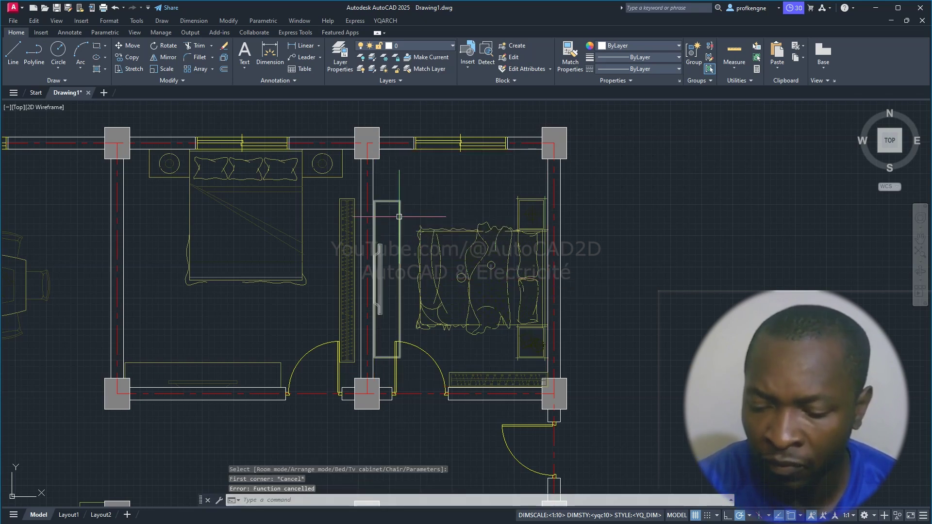
pyautogui.write('m')
pyautogui.press('Return')
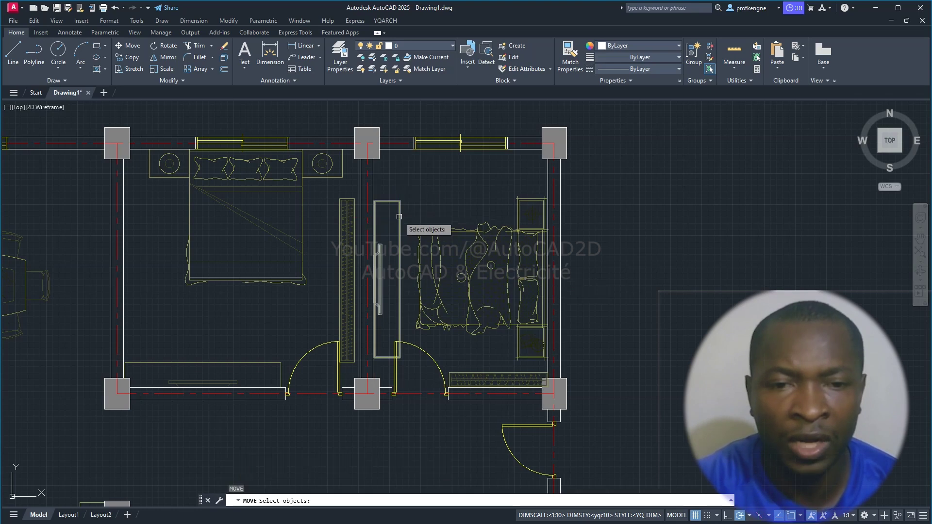
pyautogui.click(399, 216)
pyautogui.press('Return')
pyautogui.click(425, 207)
pyautogui.click(425, 173)
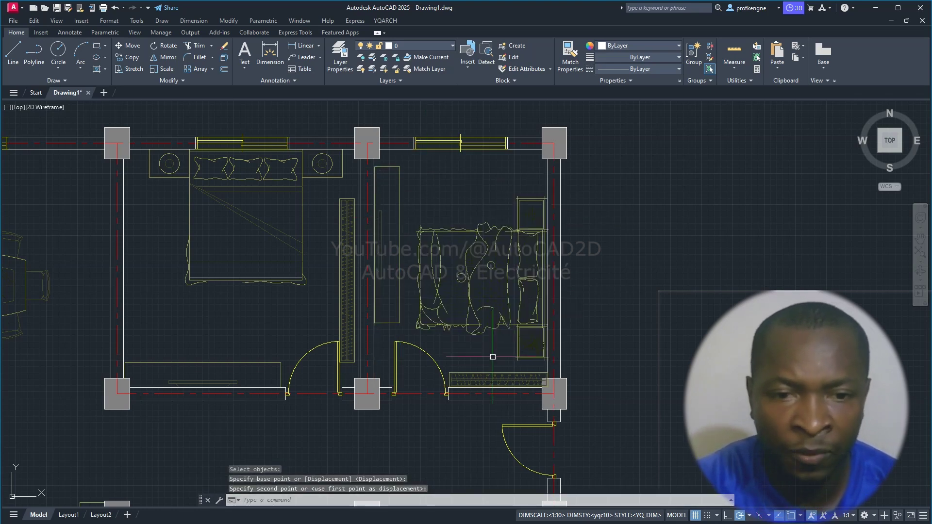
# - Move the radiator from below the bed up against the bedroom's top wall
pyautogui.click(446, 365)
pyautogui.click(640, 396)
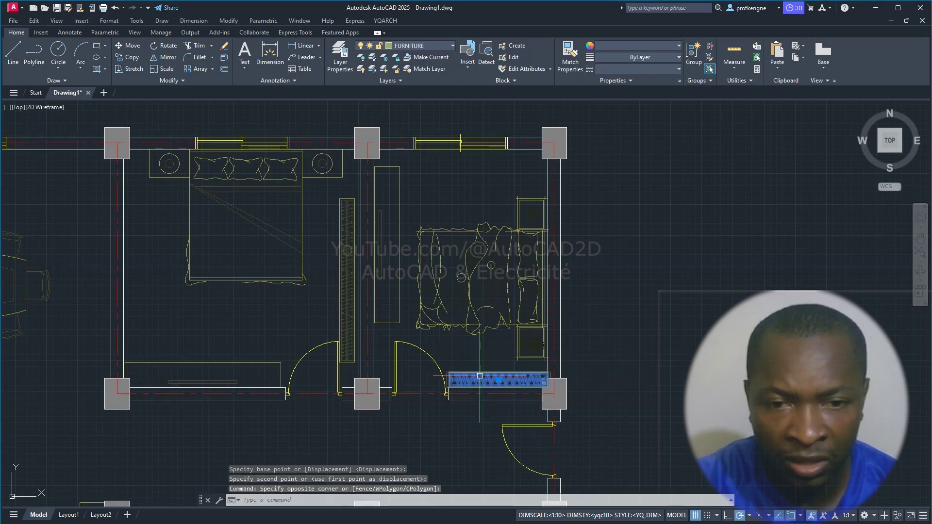
pyautogui.press('m')
pyautogui.press('Return')
pyautogui.click(483, 361)
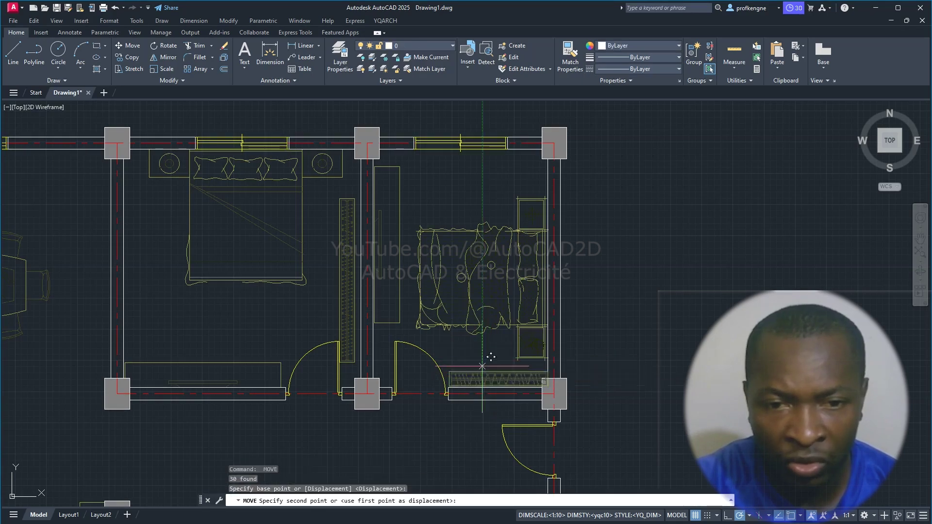
pyautogui.click(474, 146)
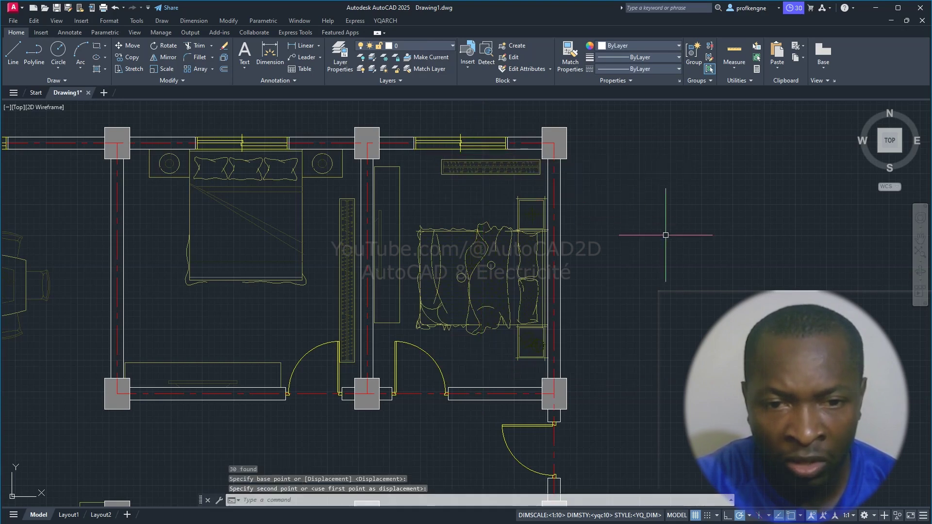
pyautogui.scroll(-2, 503, 264)
pyautogui.scroll(-1, 484, 312)
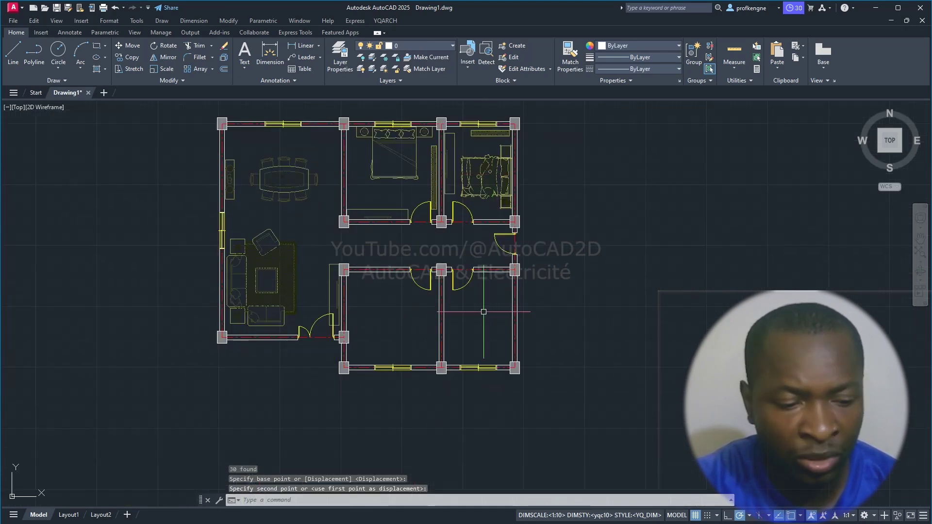
pyautogui.scroll(2, 484, 311)
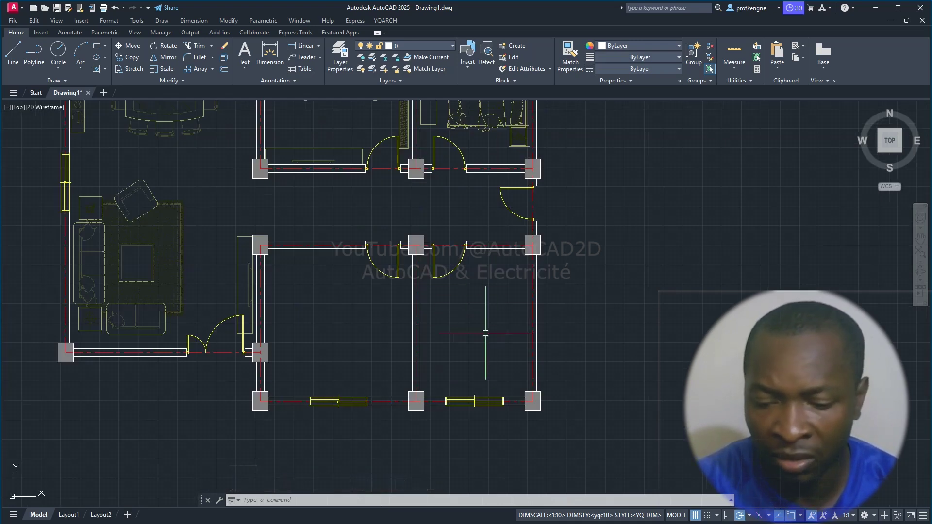
pyautogui.click(493, 319)
pyautogui.click(492, 319)
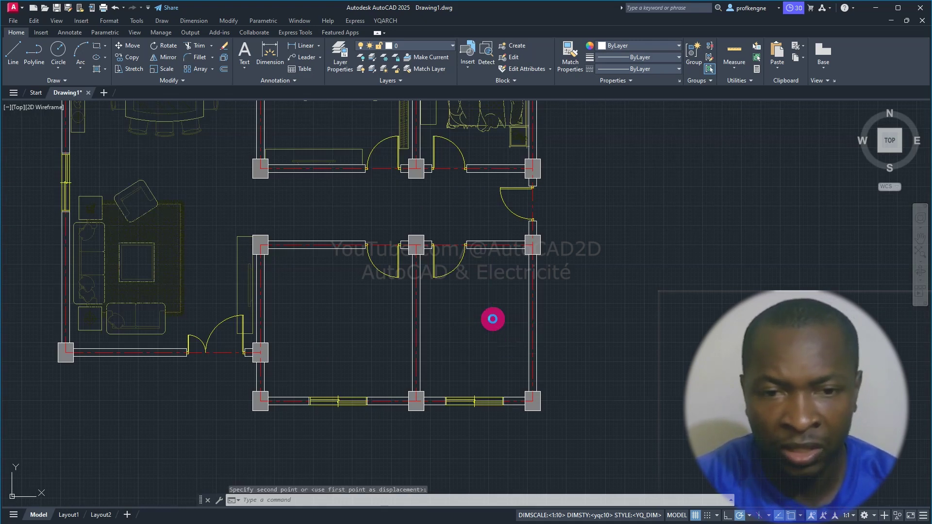
# - Apply the JJ Kitchen layout to the lower middle room: tiled floor, cooker, sink and fridge
pyautogui.write('JJ')
pyautogui.press('Return')
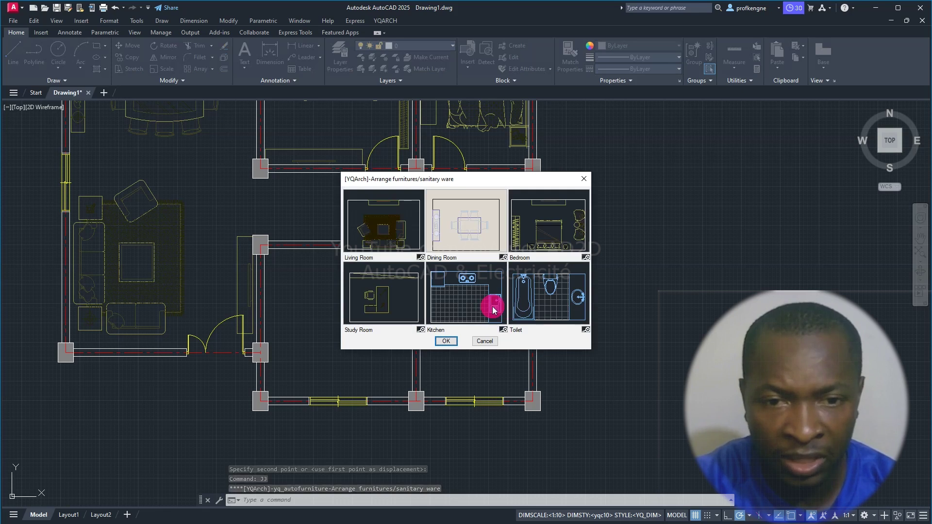
pyautogui.click(473, 305)
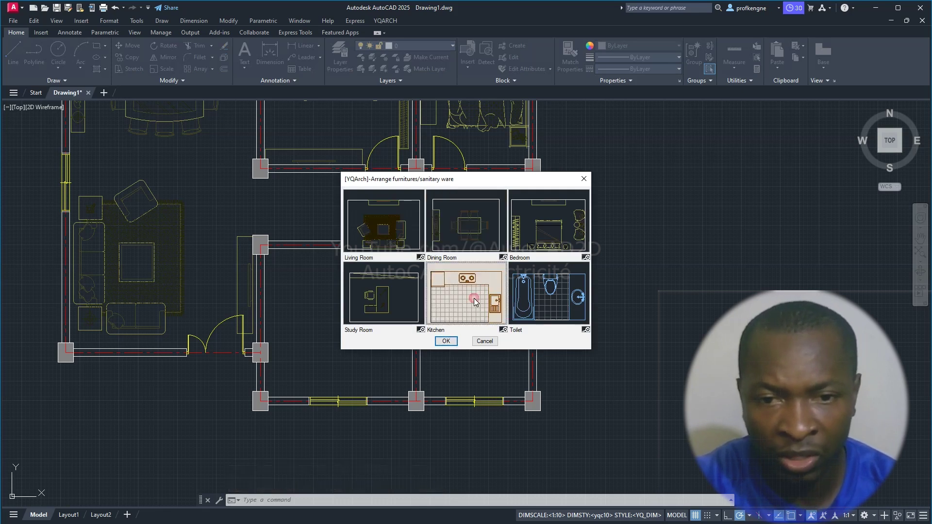
pyautogui.click(447, 341)
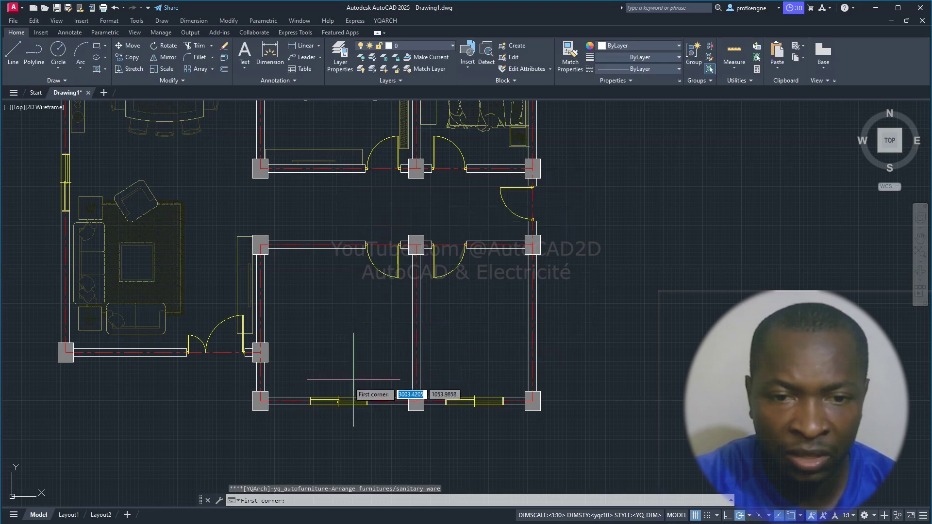
pyautogui.click(264, 398)
pyautogui.click(422, 240)
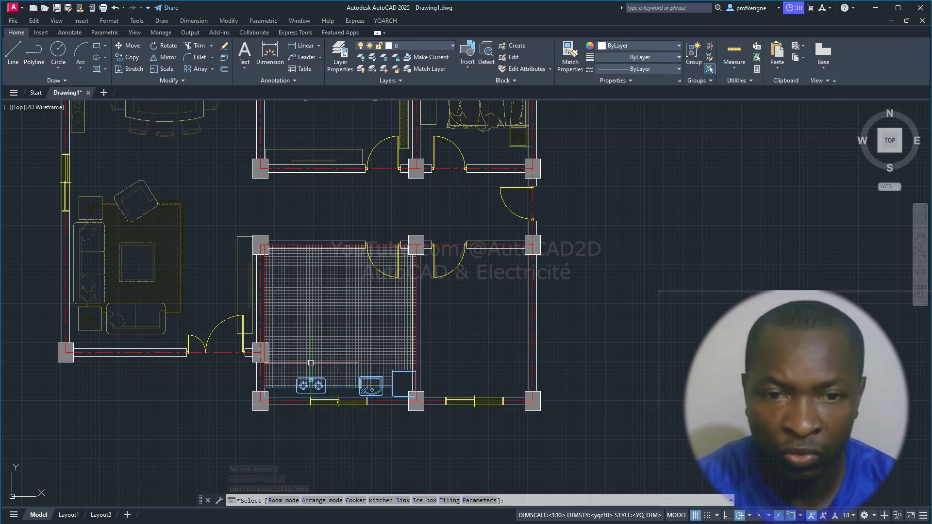
pyautogui.click(311, 364)
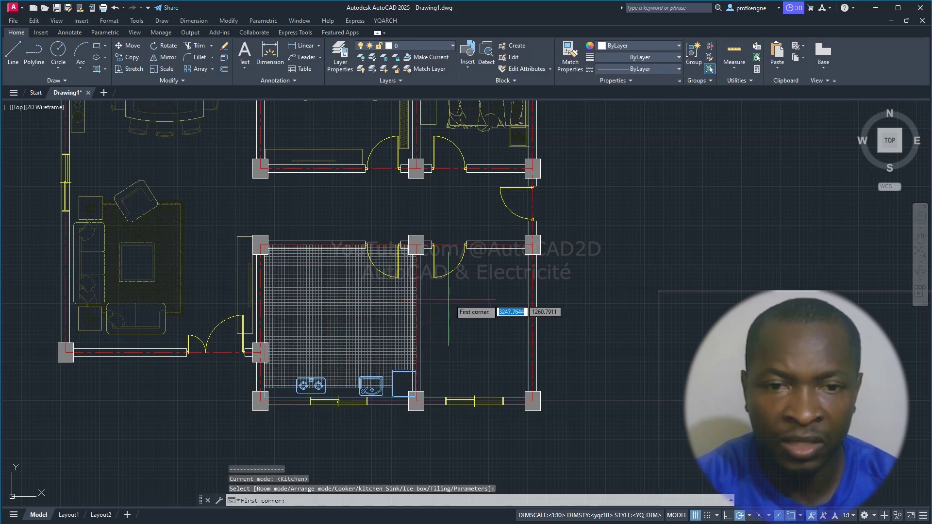
pyautogui.rightClick(333, 350)
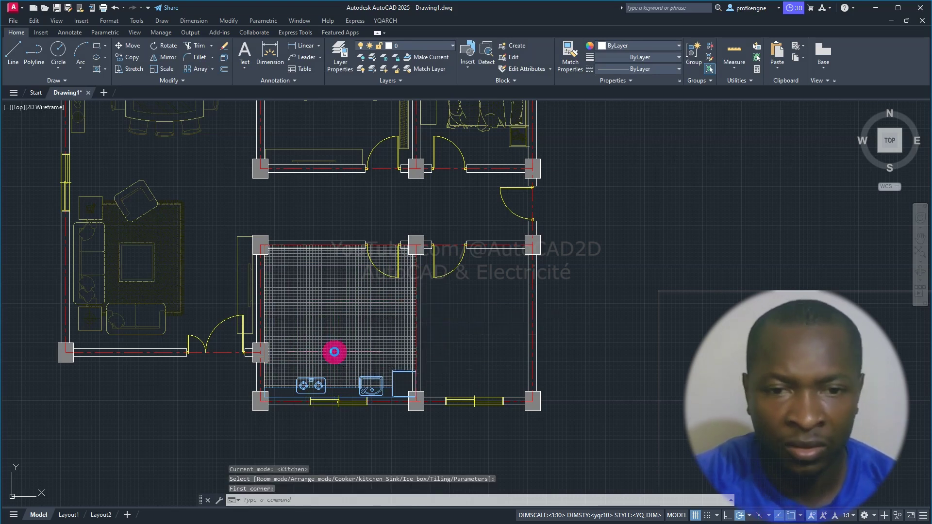
pyautogui.press('Escape')
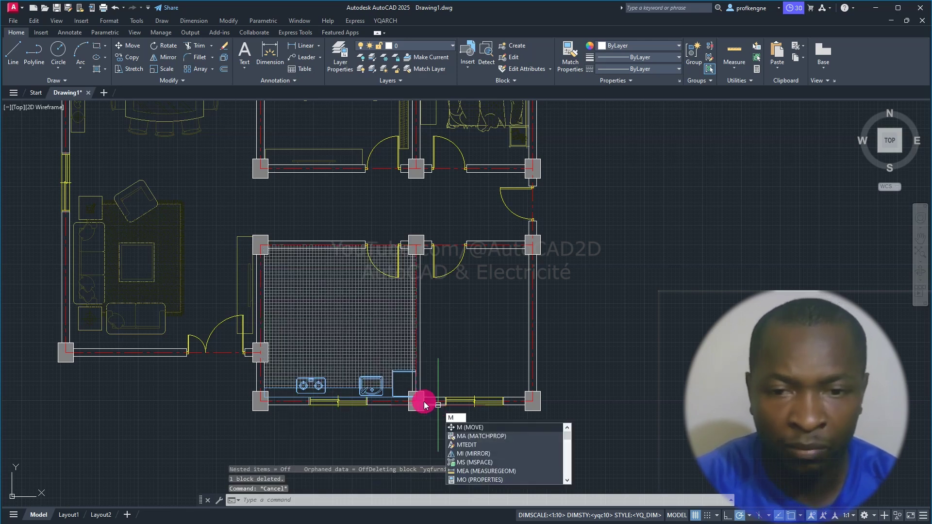
# - Shift the kitchen cooker slightly left along the bottom wall
pyautogui.press('Return')
pyautogui.click(327, 381)
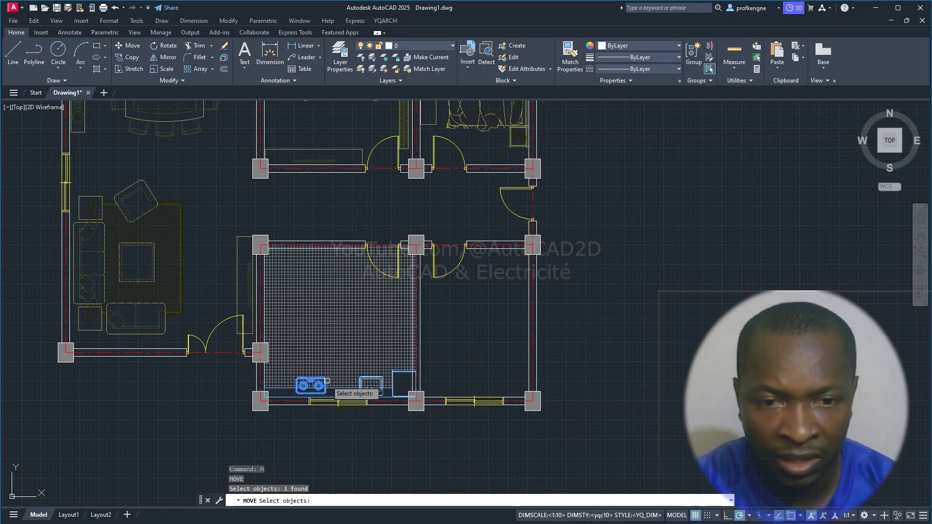
pyautogui.press('Return')
pyautogui.click(340, 374)
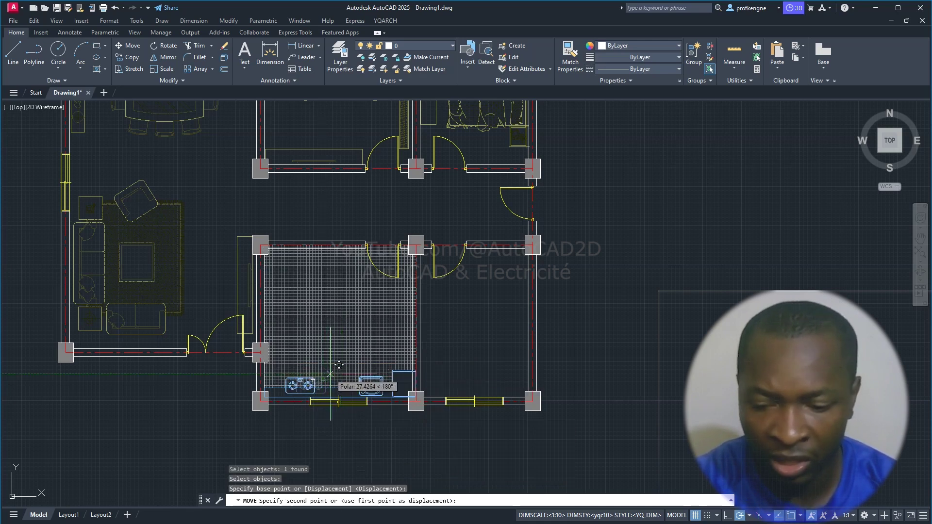
pyautogui.click(331, 374)
# - Shift the sink slightly left and reopen the JJ furniture arrangement dialog
pyautogui.click(372, 386)
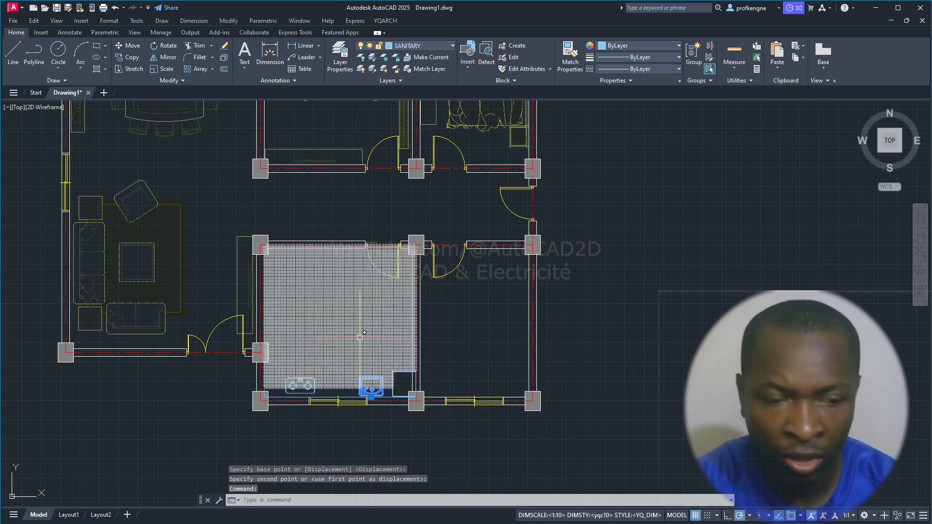
pyautogui.write('m')
pyautogui.press('Return')
pyautogui.click(373, 375)
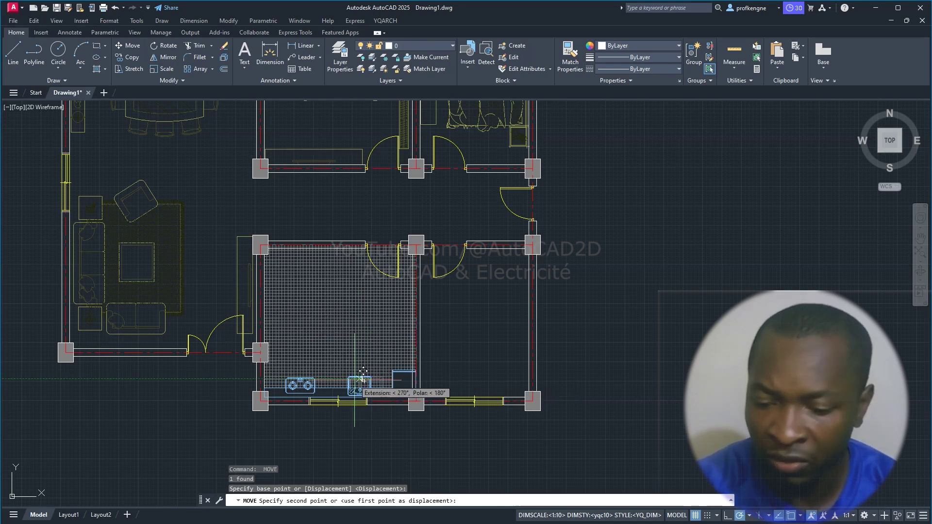
pyautogui.click(363, 373)
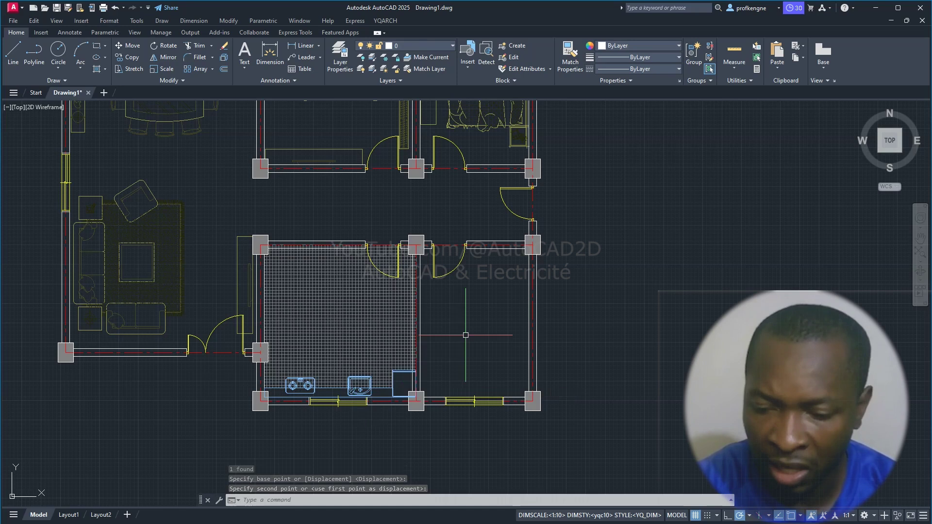
pyautogui.write('JJ')
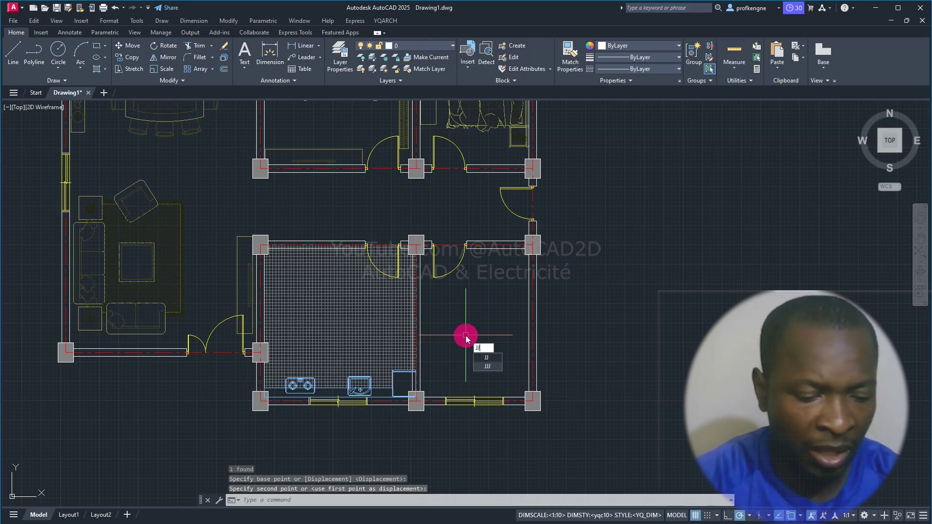
pyautogui.press('Return')
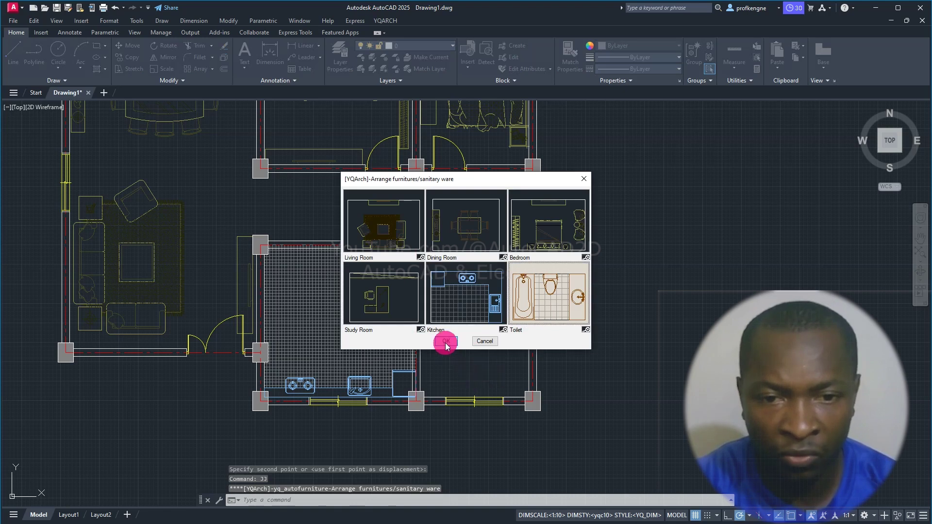
# - Apply the Toilet layout to the lower right room, placing the WC against the bottom wall
pyautogui.click(446, 343)
pyautogui.scroll(4, 420, 402)
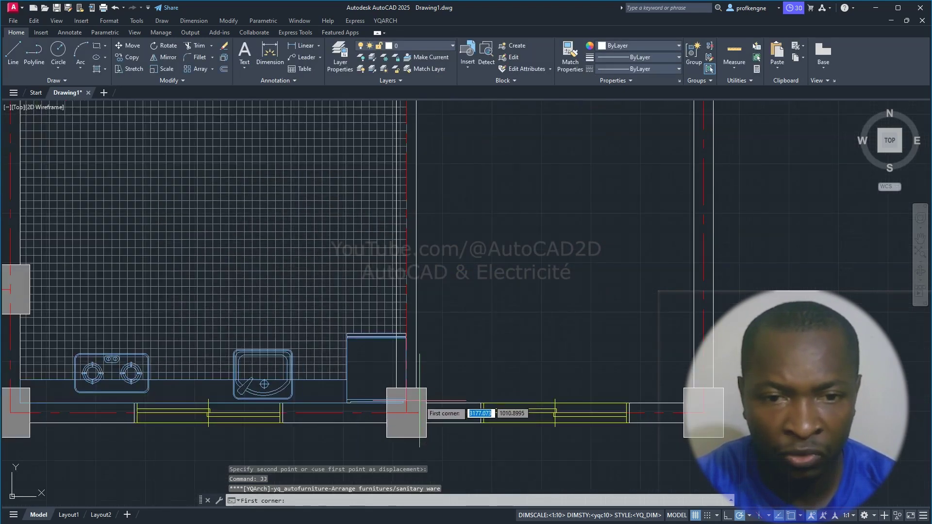
pyautogui.click(416, 402)
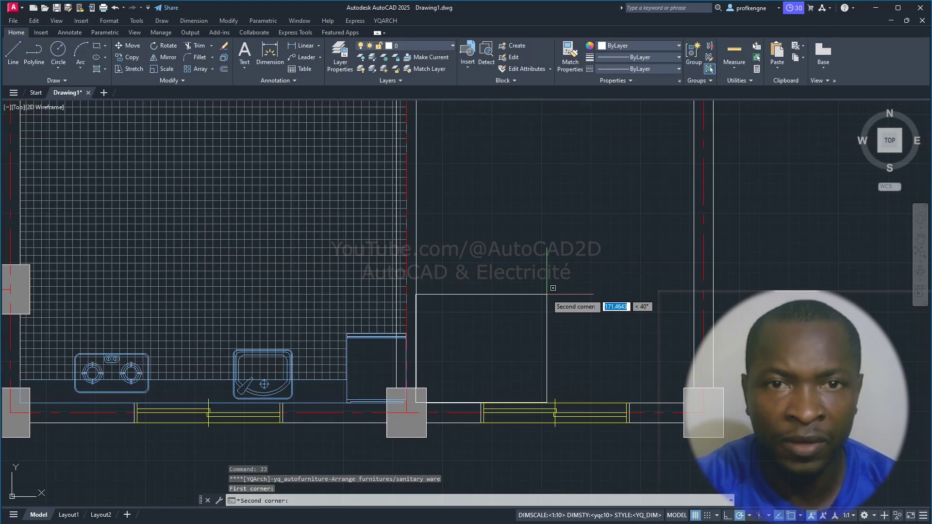
pyautogui.scroll(-2, 582, 243)
pyautogui.moveTo(587, 238); pyautogui.dragTo(474, 335, button='middle')
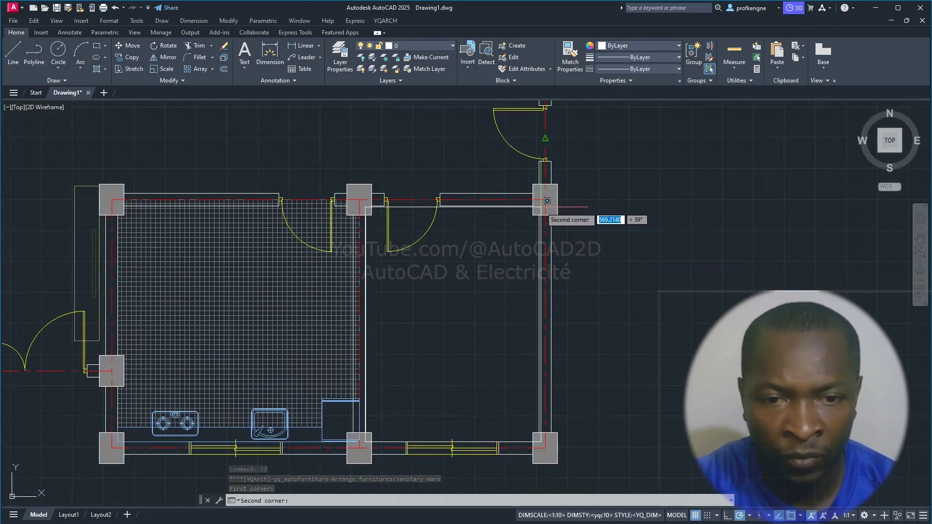
pyautogui.click(545, 201)
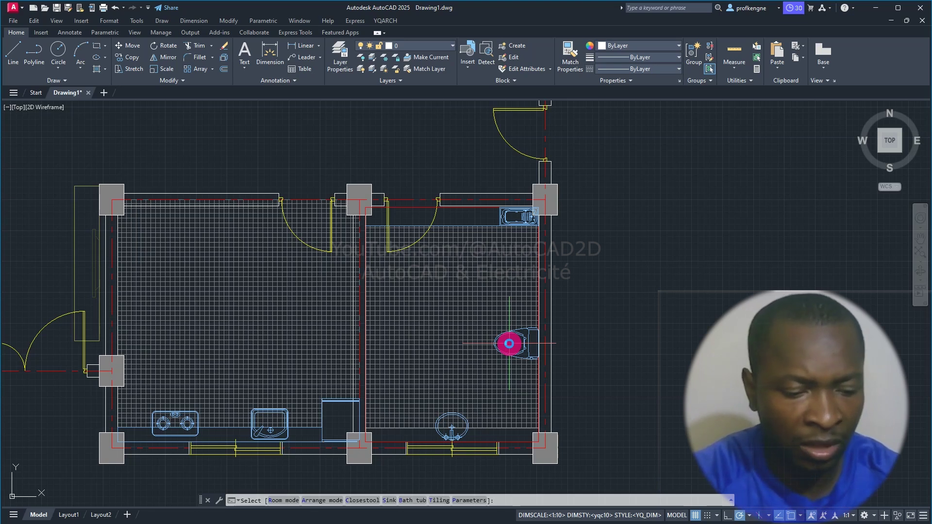
pyautogui.click(510, 344)
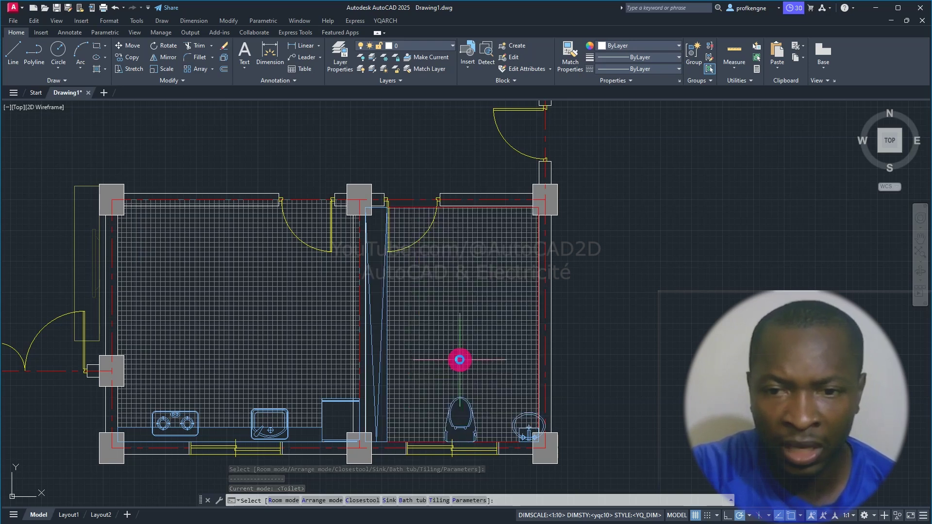
pyautogui.click(449, 384)
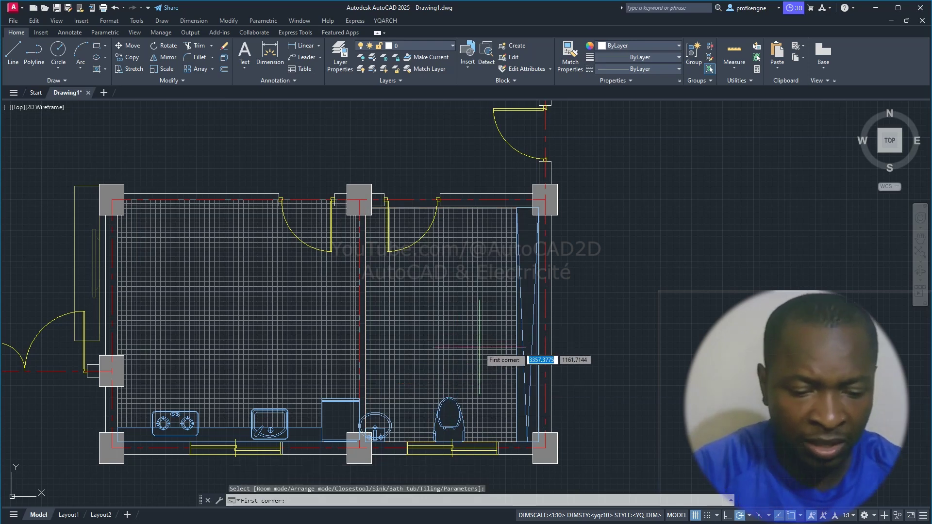
# - Move the washbasin up against the bathroom's top wall and reopen the JJ furniture dialog
pyautogui.press('Escape')
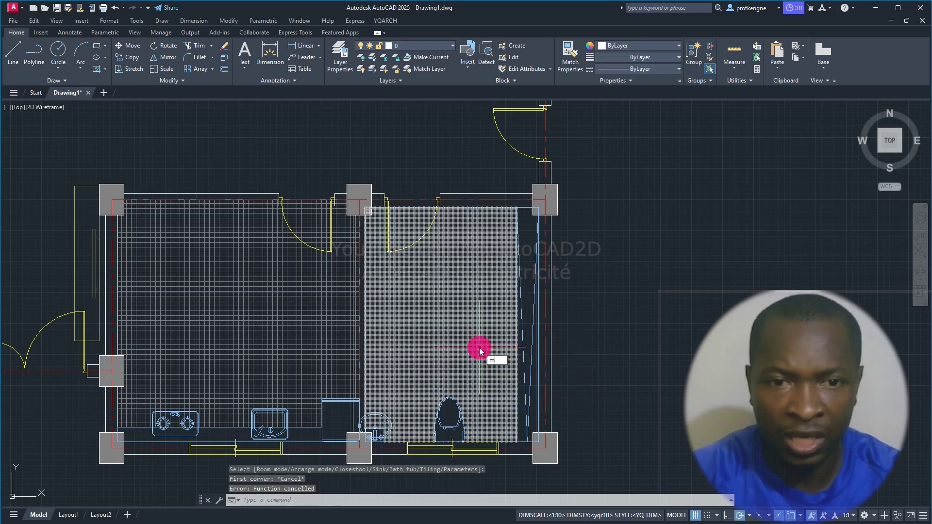
pyautogui.write('M')
pyautogui.press('Return')
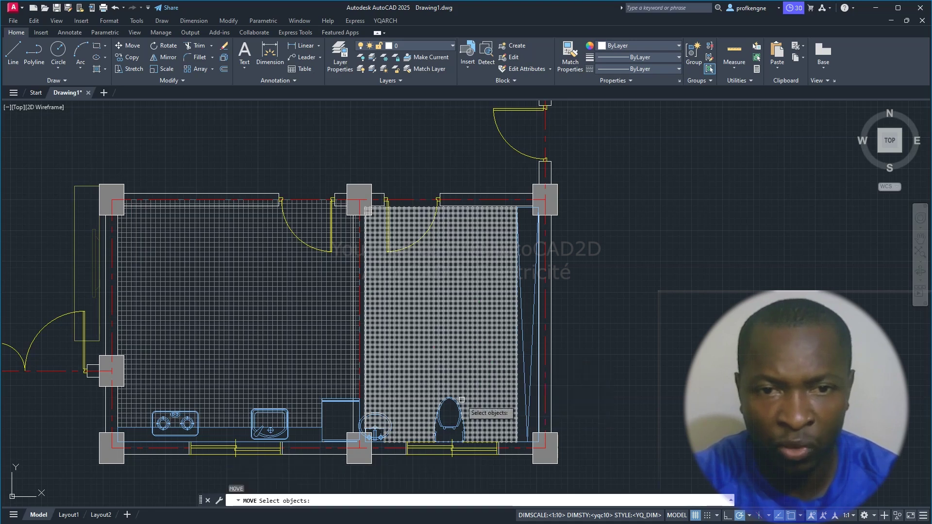
pyautogui.click(375, 427)
pyautogui.press('Return')
pyautogui.click(384, 415)
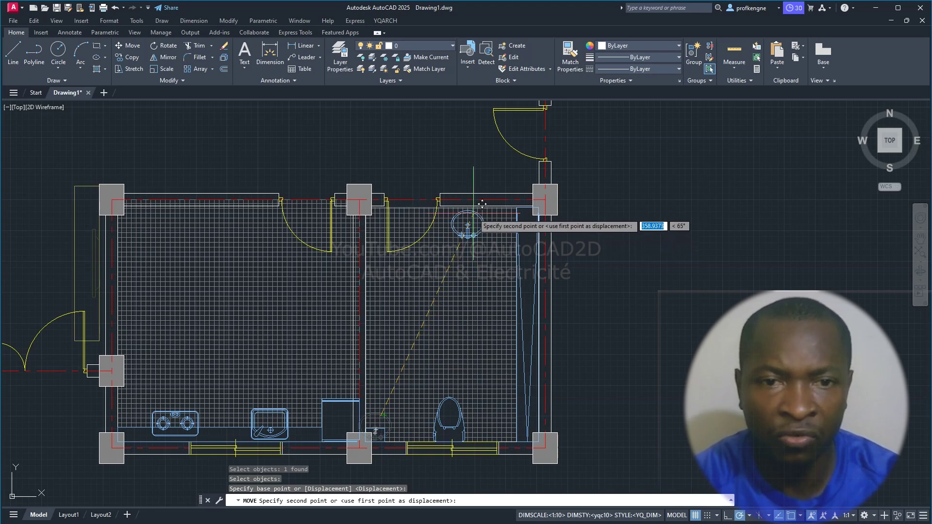
pyautogui.click(472, 226)
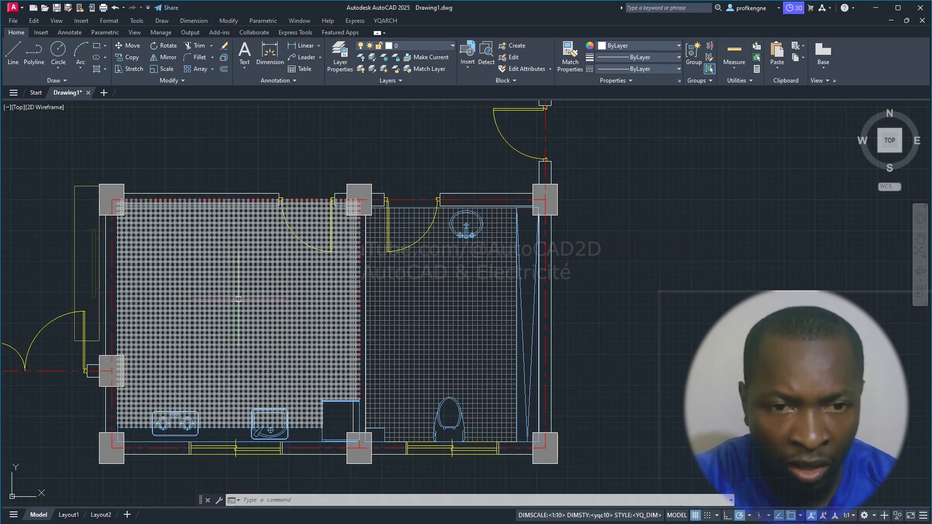
pyautogui.moveTo(239, 299)
pyautogui.write('j')
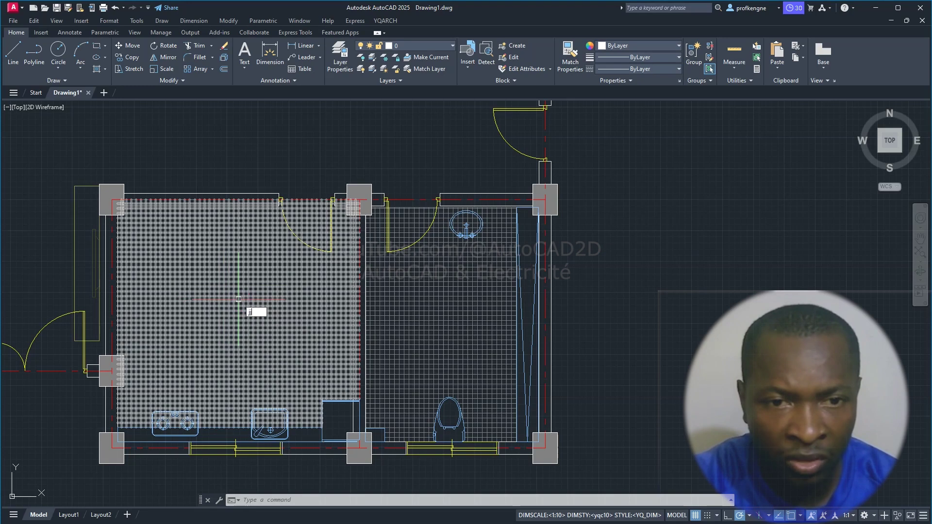
pyautogui.press('Return')
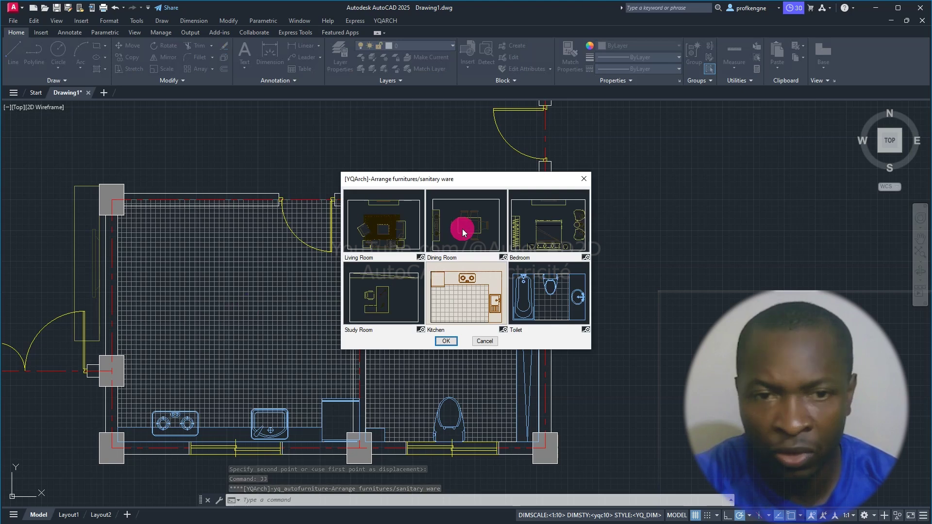
# - Furnish the large left room with the Dining Room layout: table, chairs and sideboard
pyautogui.click(461, 233)
pyautogui.click(447, 341)
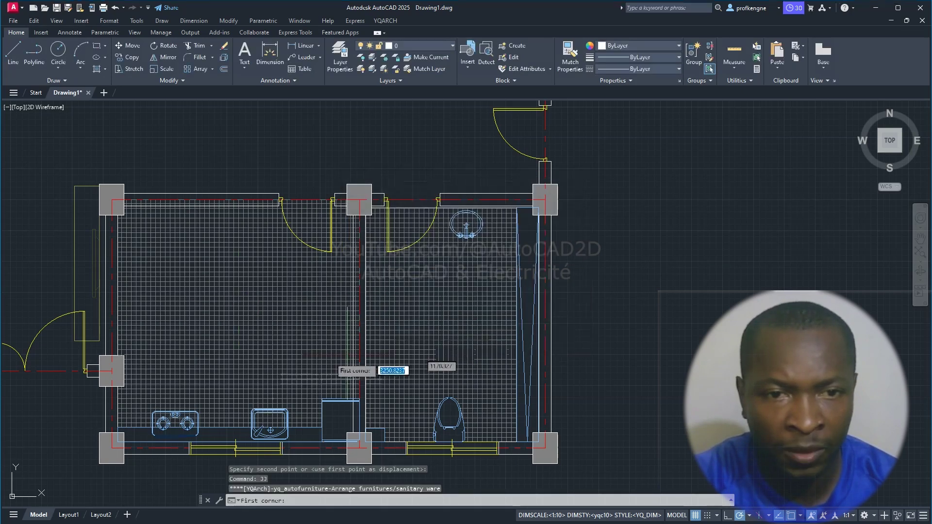
pyautogui.click(118, 356)
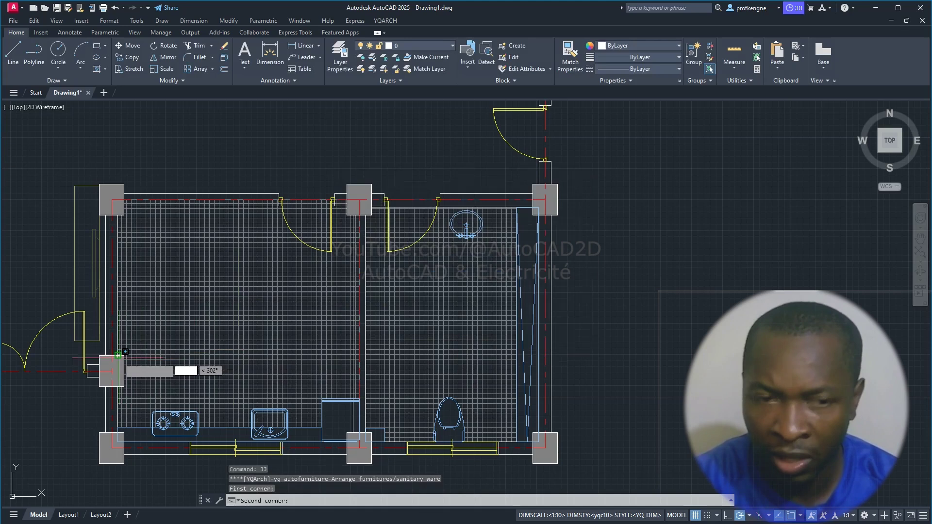
pyautogui.click(360, 199)
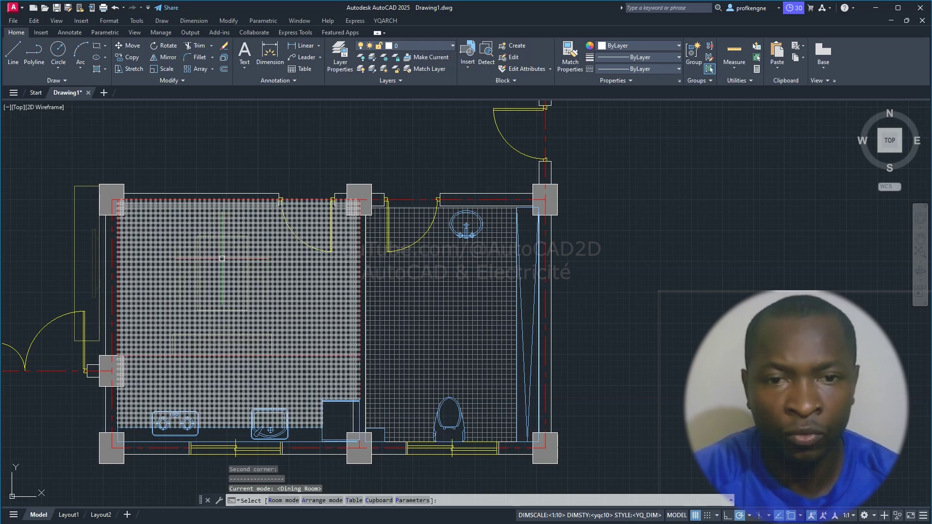
pyautogui.scroll(2, 234, 261)
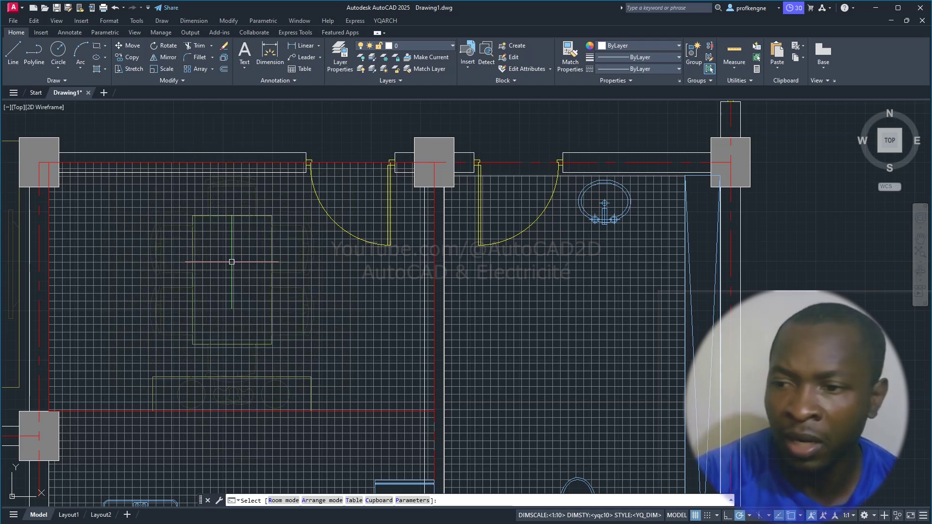
pyautogui.click(245, 280)
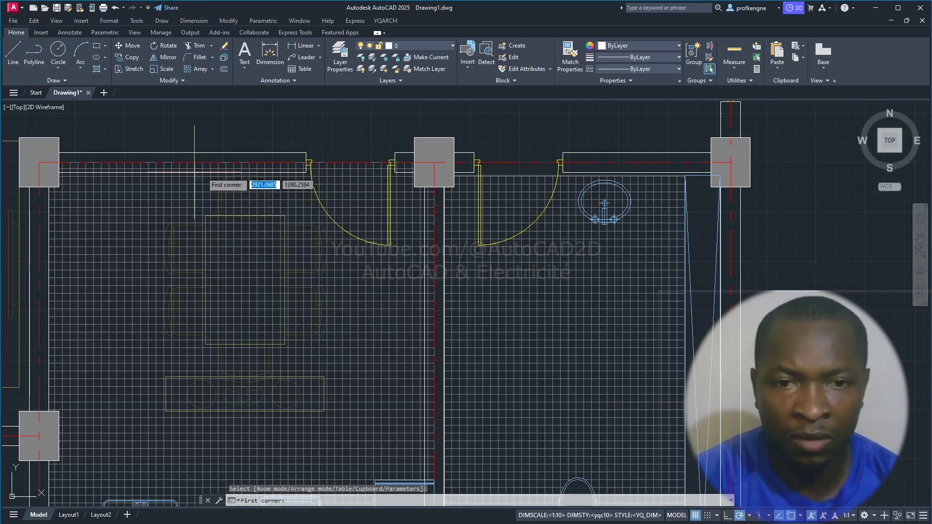
pyautogui.press('Escape')
pyautogui.press('Escape')
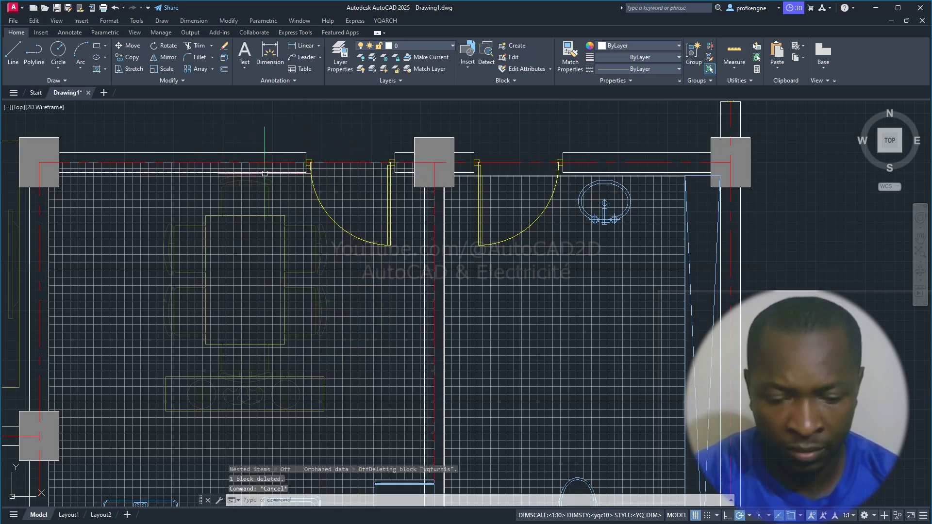
pyautogui.click(86, 205)
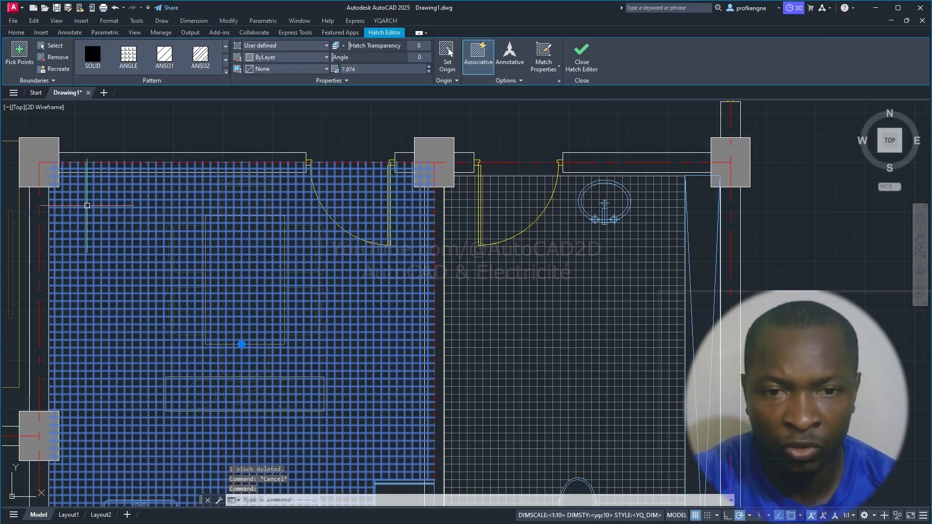
# - Delete the grid floor hatch from the large left room
pyautogui.scroll(-2, 179, 219)
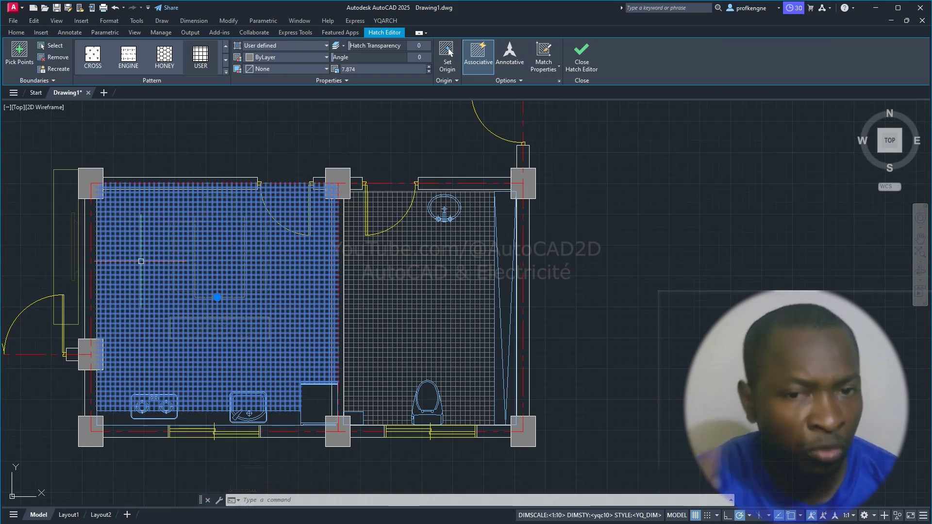
pyautogui.press('Escape')
pyautogui.click(110, 202)
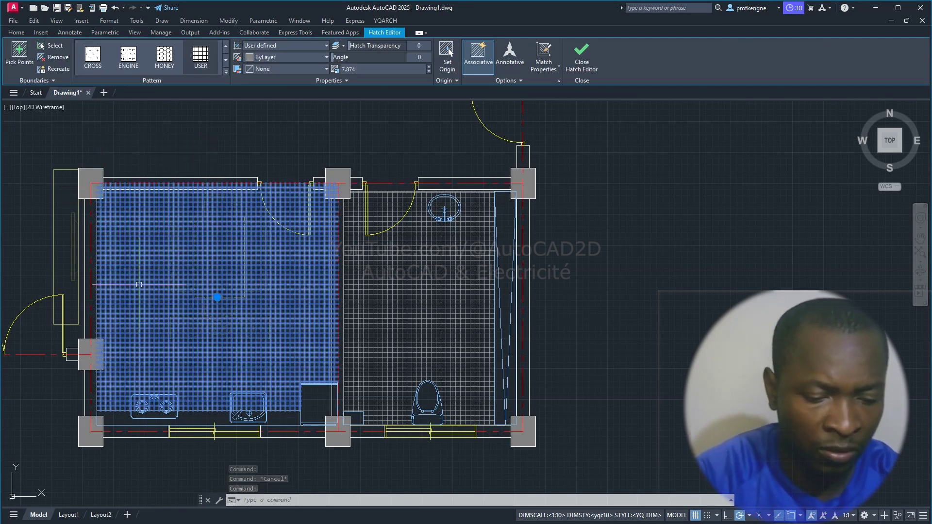
pyautogui.press('Delete')
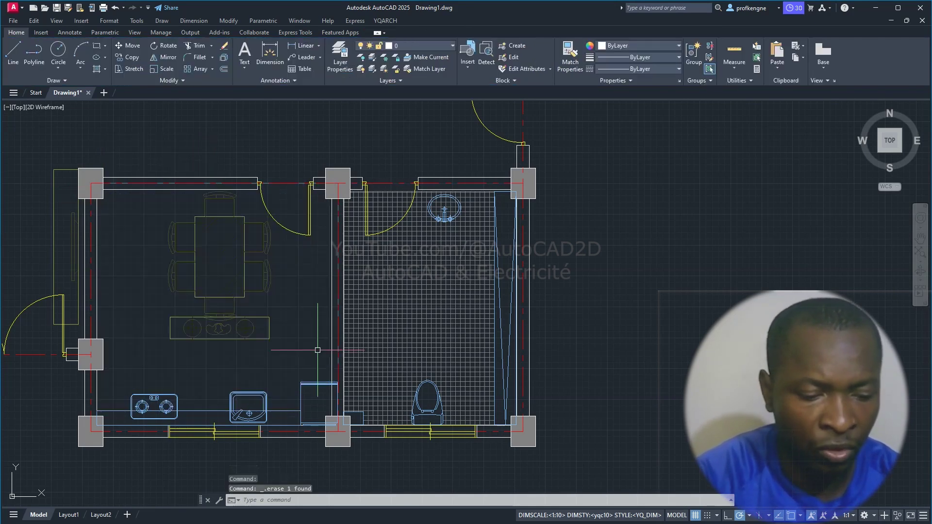
# - Undo the deletion to restore the left room's floor tiling
pyautogui.scroll(2, 269, 326)
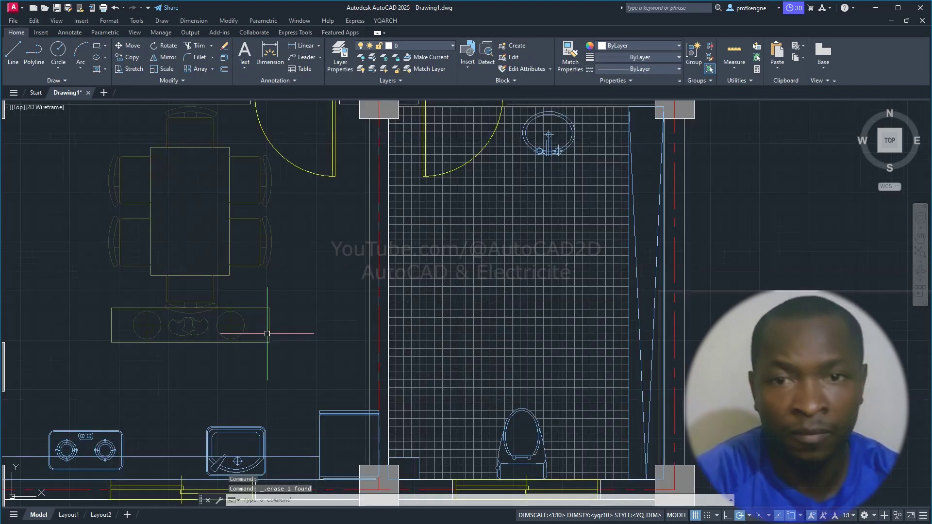
pyautogui.scroll(-2, 266, 320)
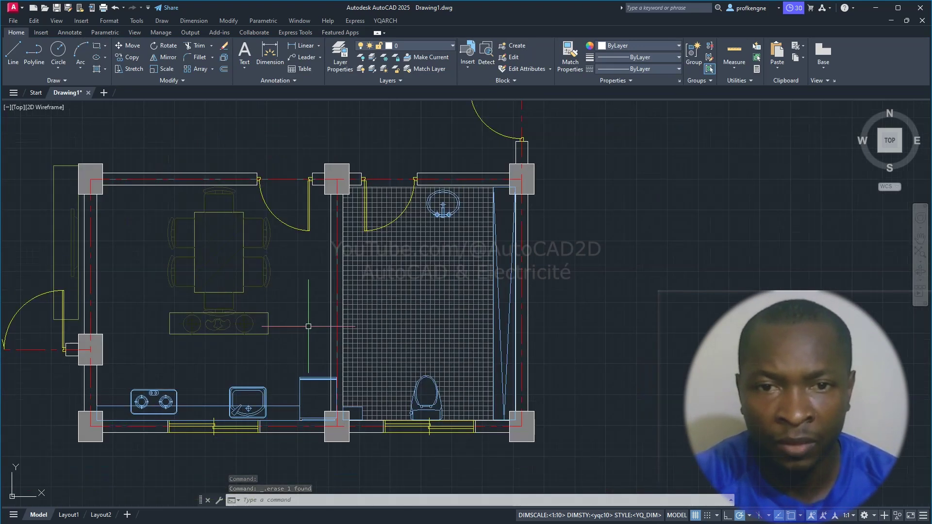
pyautogui.hotkey('ctrl', 'z')
pyautogui.hotkey('ctrl', 'z')
pyautogui.scroll(-2, 394, 336)
pyautogui.press('Escape')
# - Zoom to extents so the whole furnished floor plan is in view
pyautogui.scroll(-2, 647, 293)
pyautogui.moveTo(647, 294); pyautogui.dragTo(637, 367, button='middle')
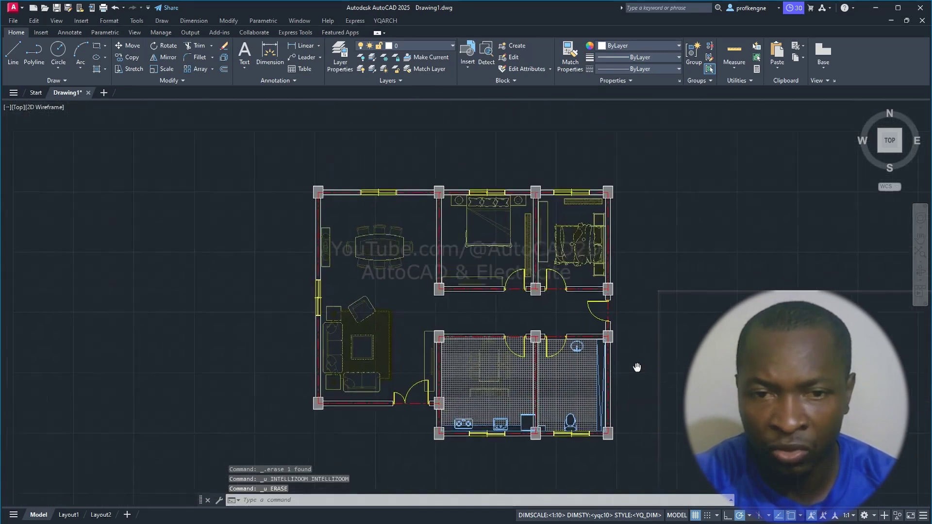
pyautogui.scroll(2, 486, 293)
pyautogui.moveTo(507, 293); pyautogui.dragTo(481, 262, button='middle')
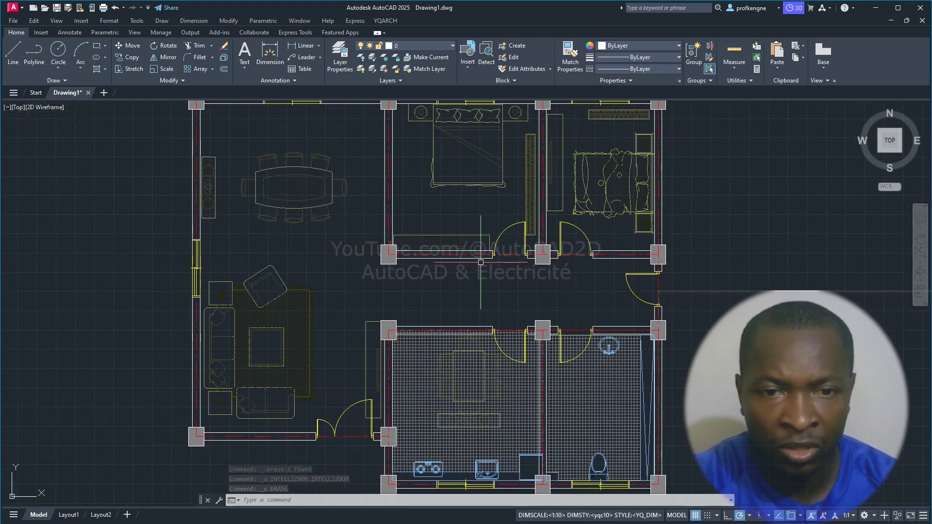
pyautogui.scroll(-2, 481, 262)
pyautogui.write('z')
pyautogui.press('Return')
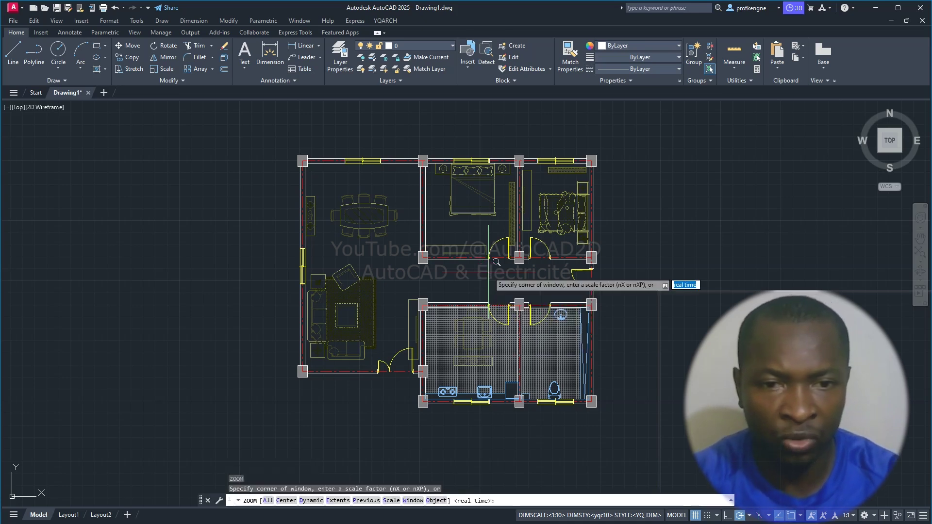
pyautogui.click(361, 266)
pyautogui.press('Return')
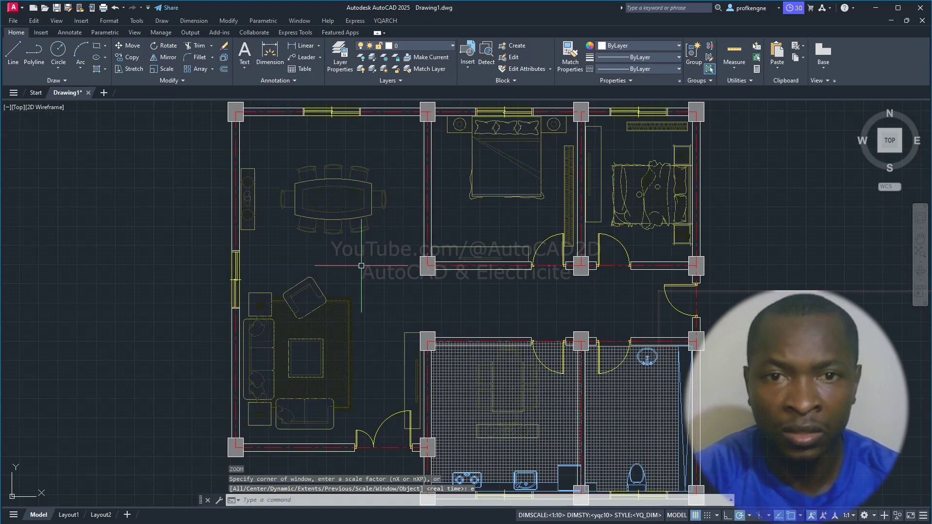
pyautogui.scroll(-2, 541, 275)
pyautogui.moveTo(541, 275)
pyautogui.mouseDown(button='middle')
pyautogui.moveTo(416, 275)
pyautogui.moveTo(458, 275)
pyautogui.mouseUp(button='middle')
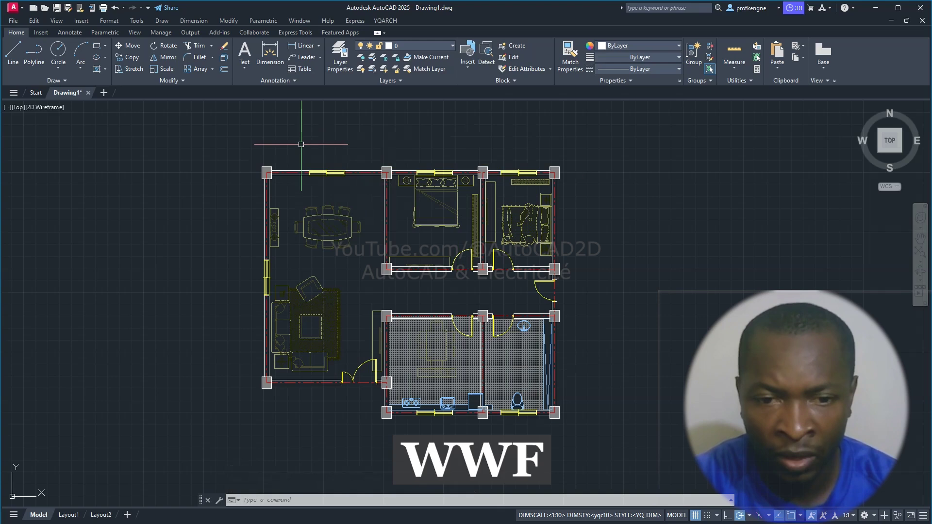
# - Solid-fill every wall and column in the plan using a window selection
pyautogui.write('wwf')
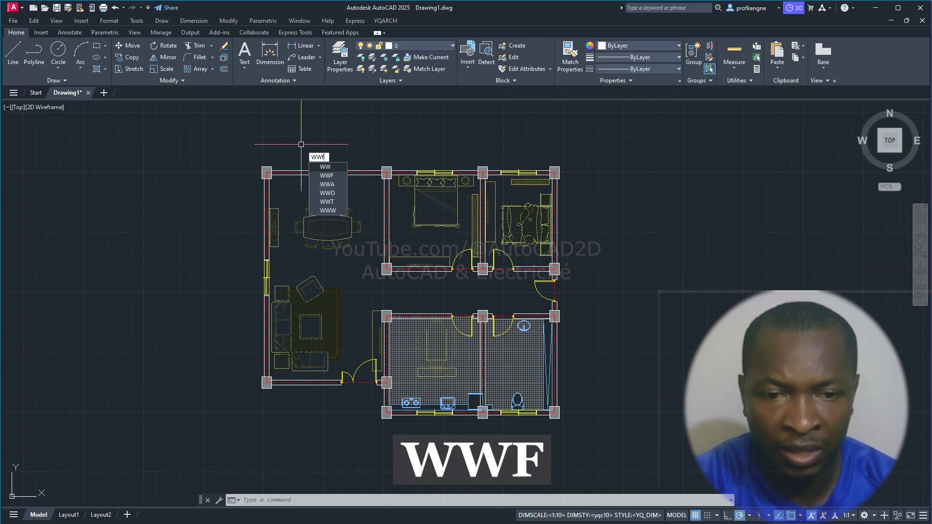
pyautogui.press('Return')
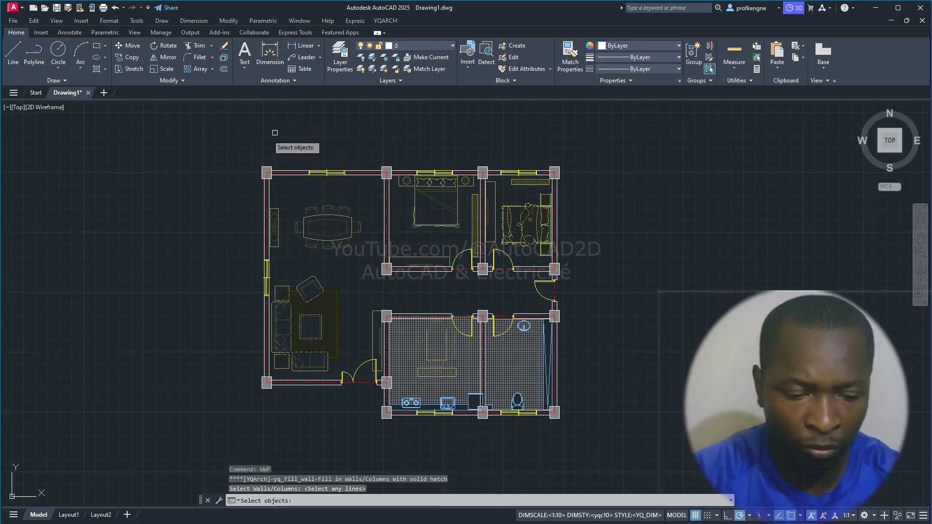
pyautogui.click(239, 141)
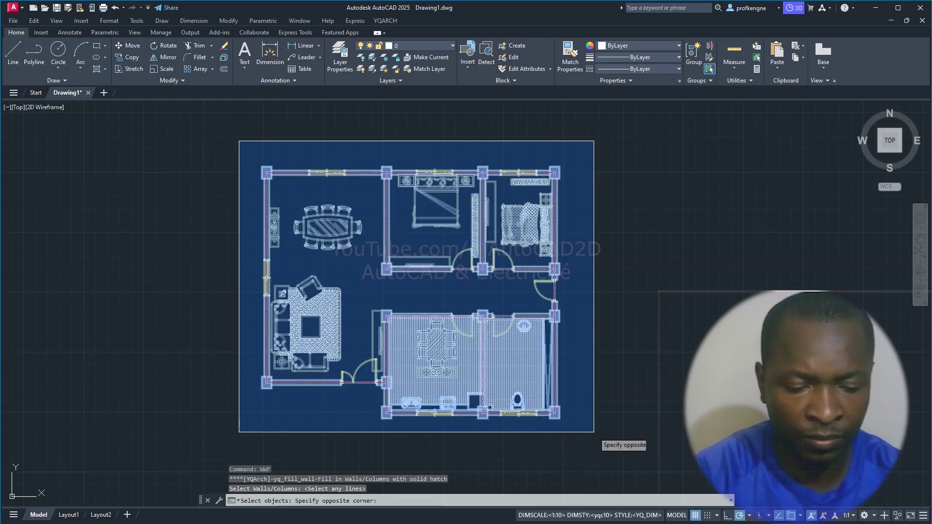
pyautogui.click(557, 422)
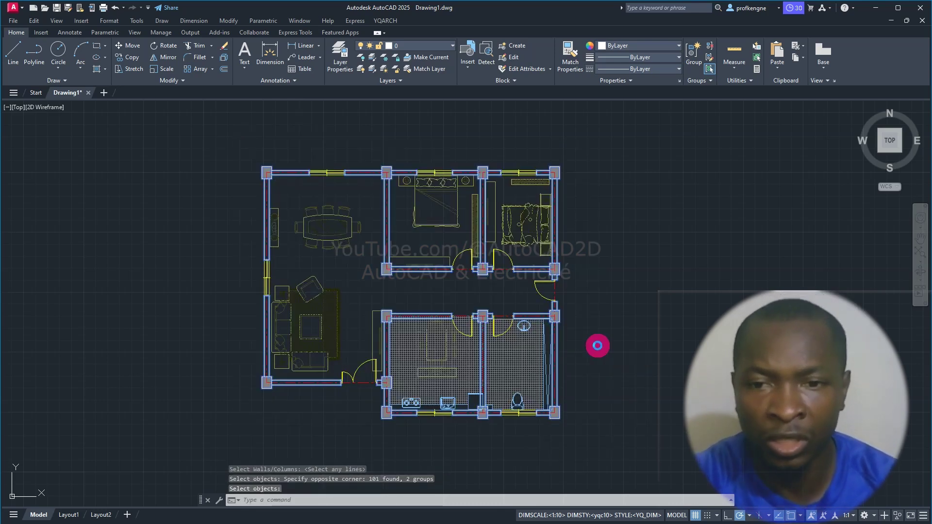
pyautogui.rightClick(598, 346)
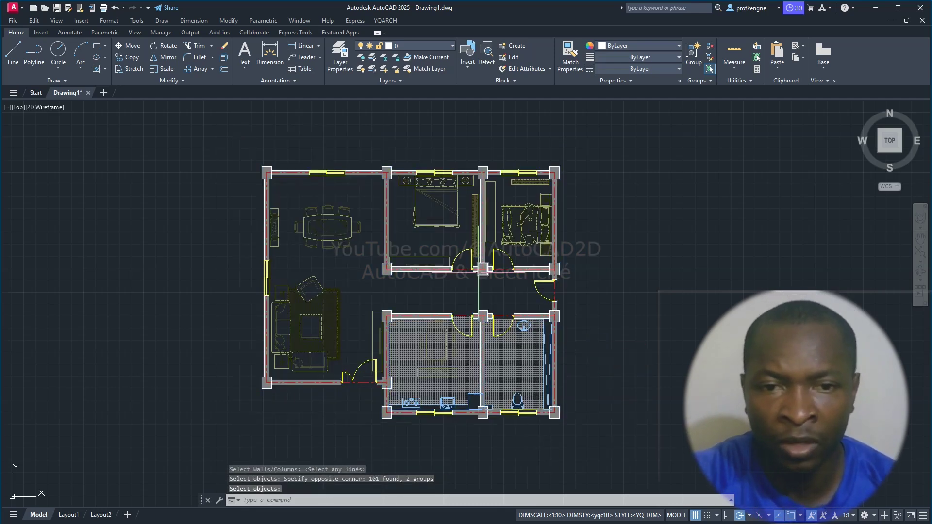
pyautogui.scroll(2, 479, 273)
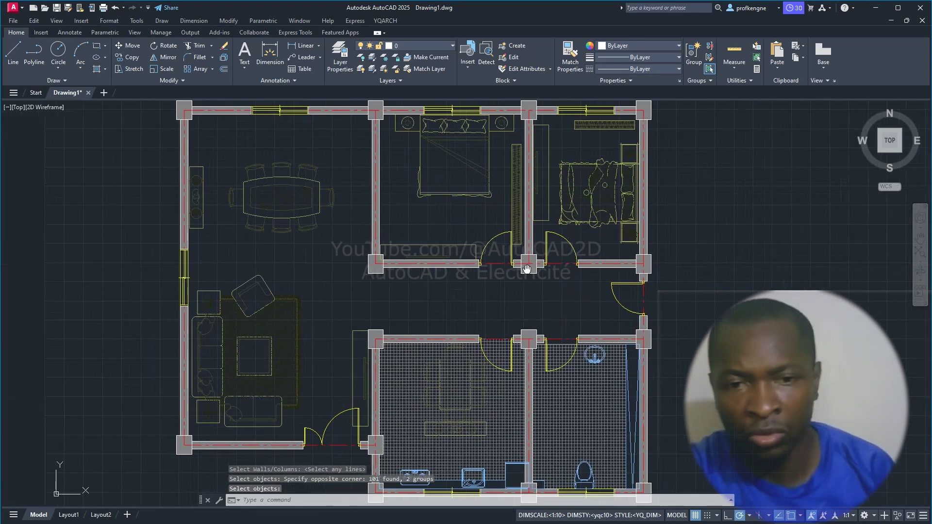
pyautogui.moveTo(491, 265); pyautogui.dragTo(673, 327, button='middle')
pyautogui.scroll(-1, 716, 330)
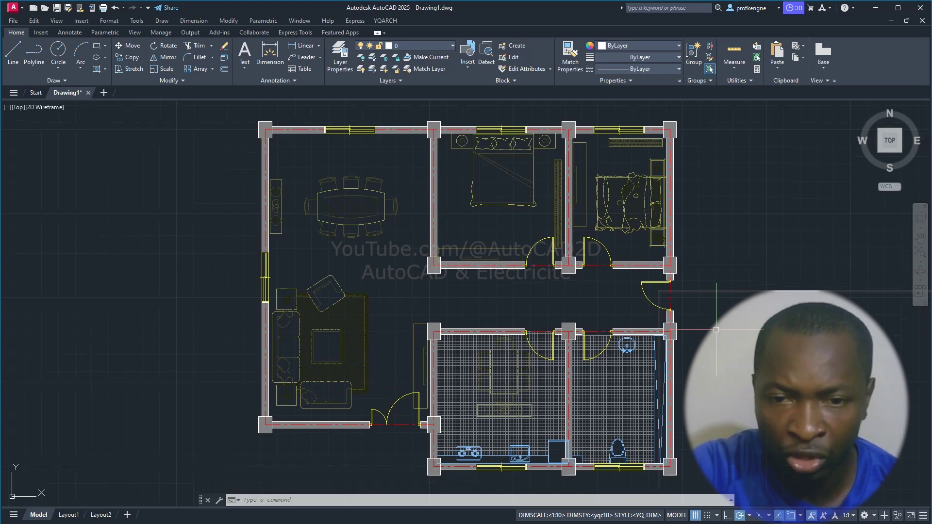
pyautogui.write('ddz')
pyautogui.press('Return')
# - Add closed-space dimensions in the living-dining room, corridor and bedrooms (337.6, 351.7, 290, 250)
pyautogui.click(613, 333)
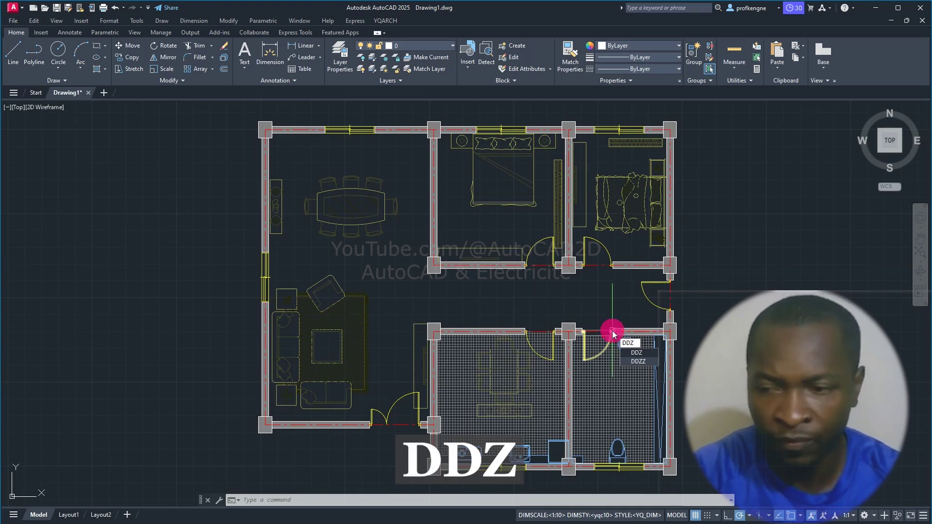
pyautogui.press('Return')
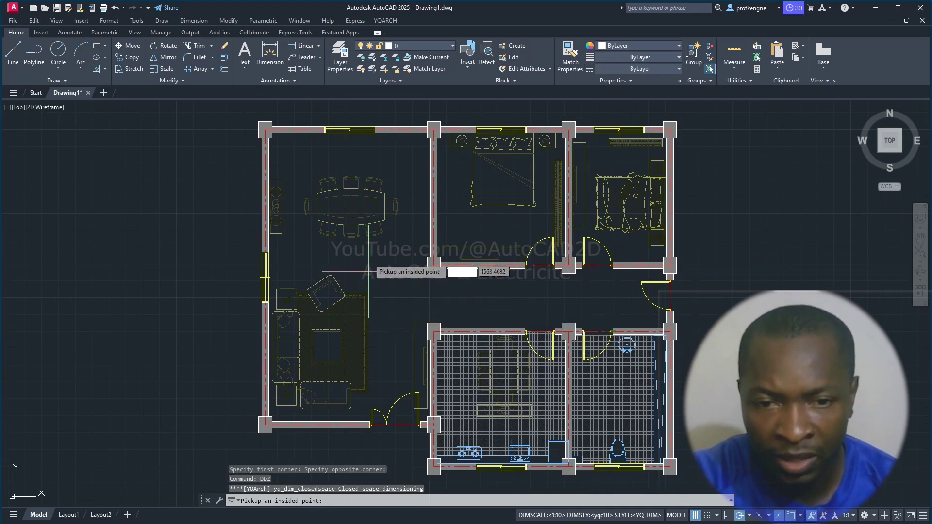
pyautogui.click(350, 260)
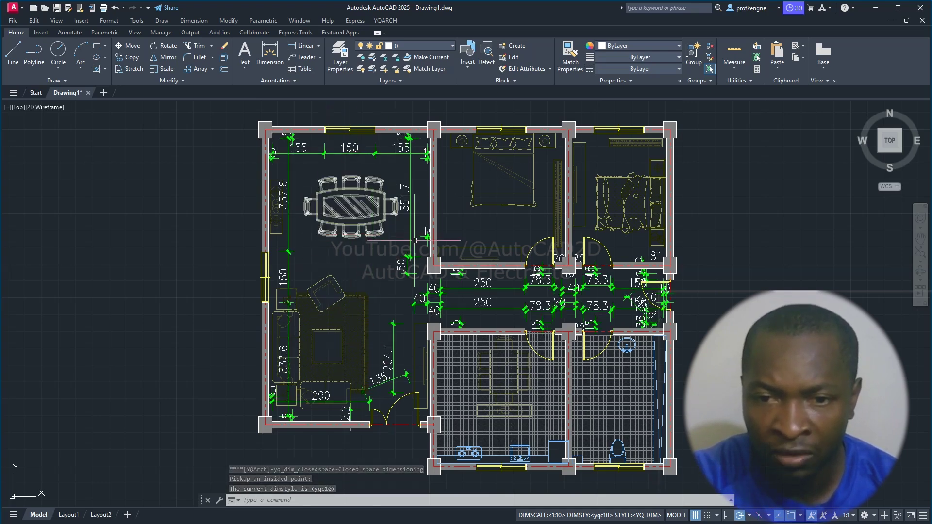
pyautogui.press('space')
pyautogui.click(495, 227)
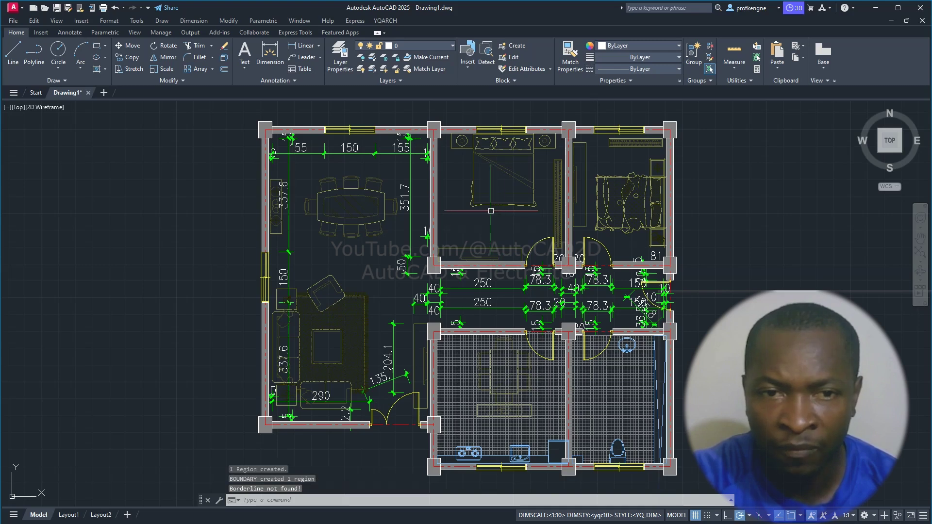
pyautogui.press('space')
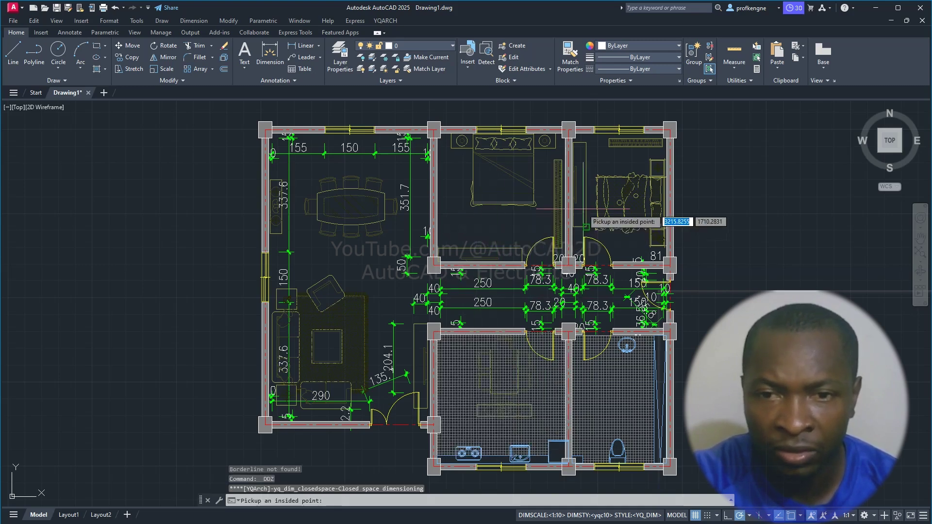
pyautogui.click(609, 160)
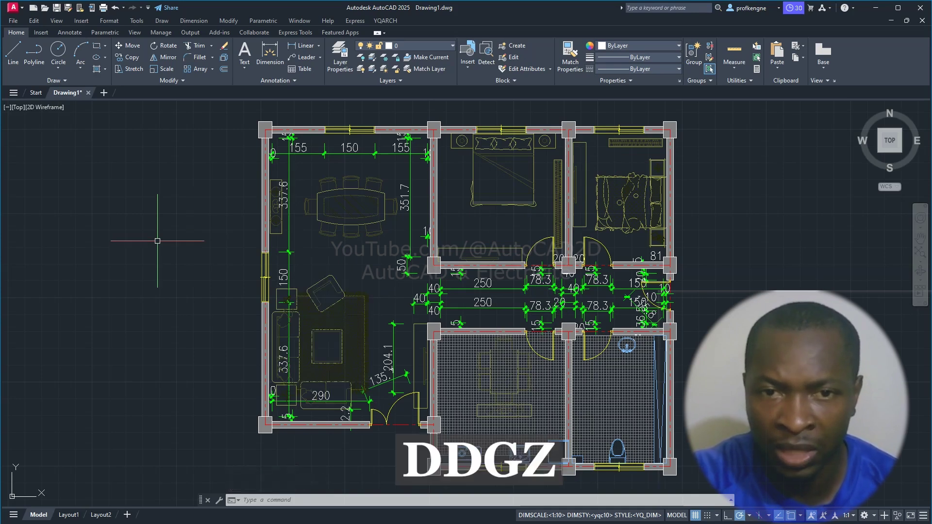
pyautogui.write('DDGZ')
pyautogui.press('Return')
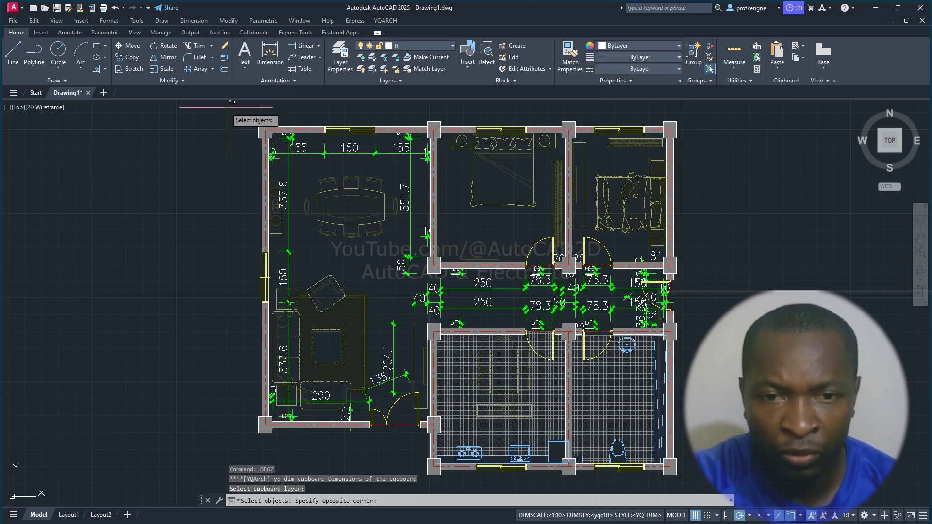
# - Generate outer dimension chains totalling 1220 wide and 1020 deep around the whole plan, then zoom in
pyautogui.click(750, 505)
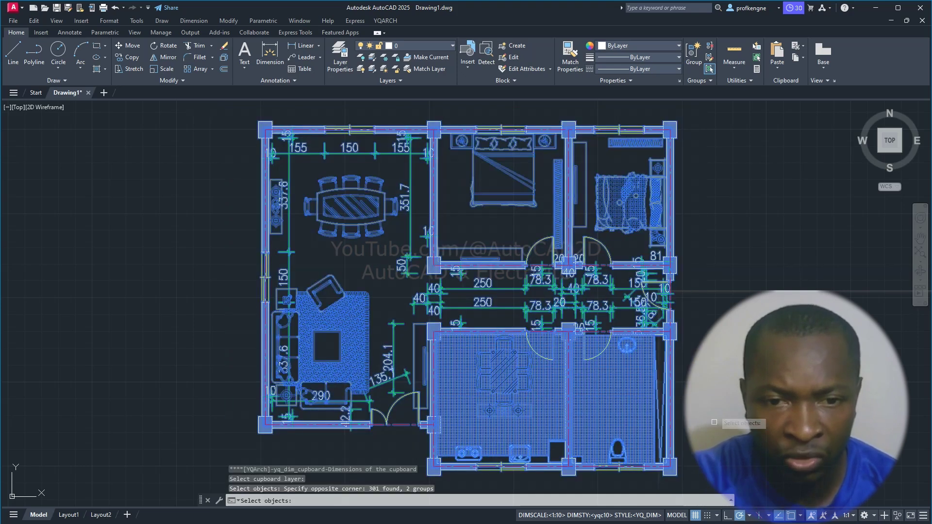
pyautogui.rightClick(717, 312)
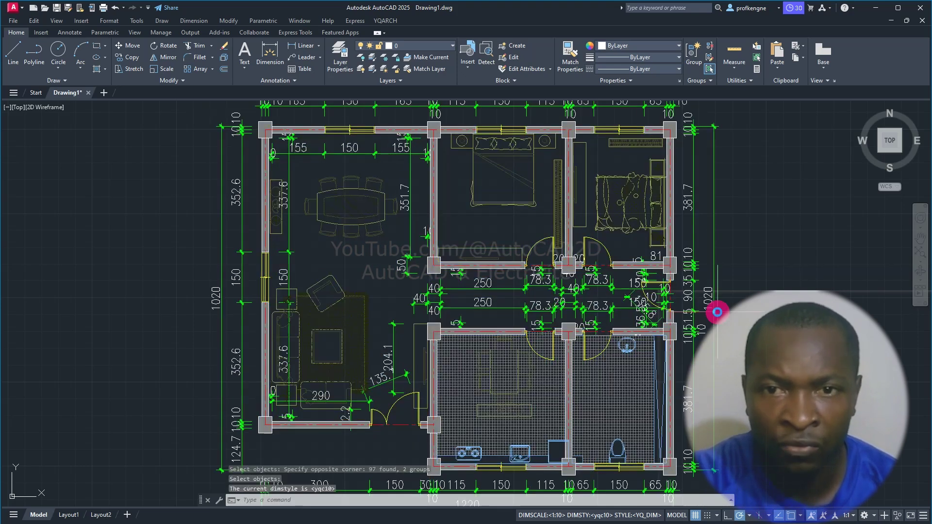
pyautogui.scroll(-3, 304, 192)
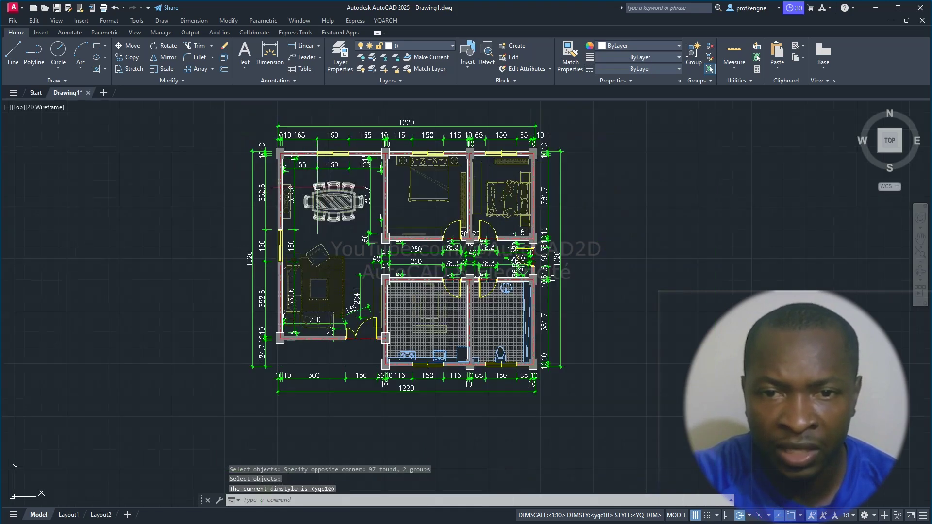
pyautogui.write('z')
pyautogui.press('Return')
pyautogui.write('w')
pyautogui.press('Return')
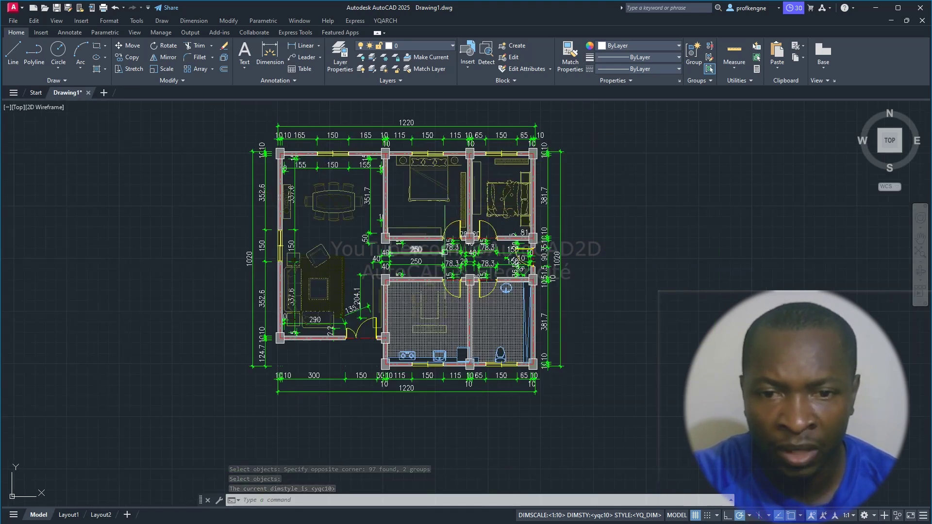
pyautogui.click(111, 161)
pyautogui.click(732, 368)
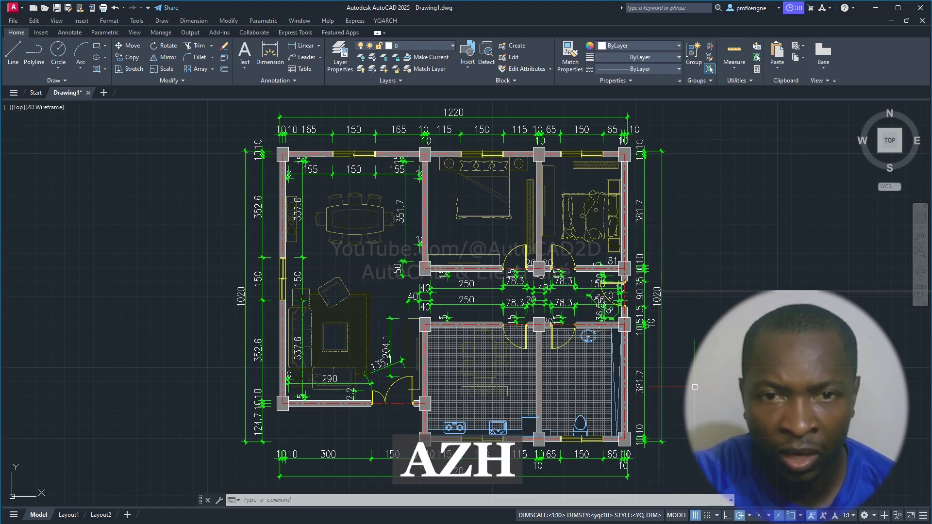
# - Generate axis bubbles 1–4 and A–E with 500/400/300 axis dimensions around the plan
pyautogui.click(694, 388)
pyautogui.write('AZH')
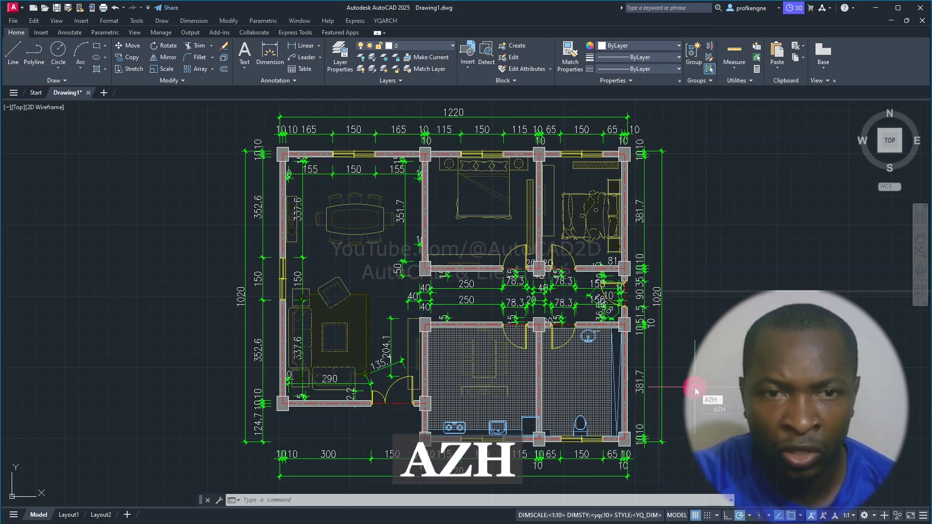
pyautogui.press('Return')
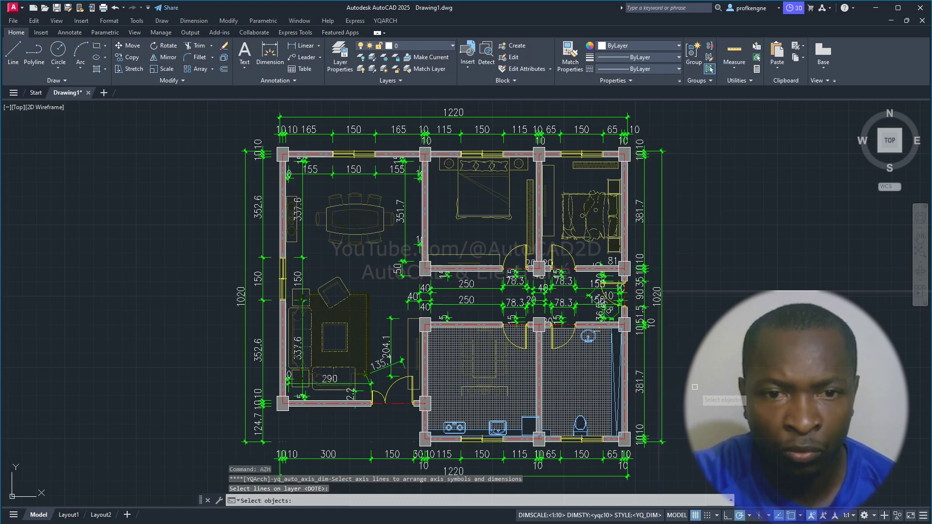
pyautogui.scroll(-2, 580, 349)
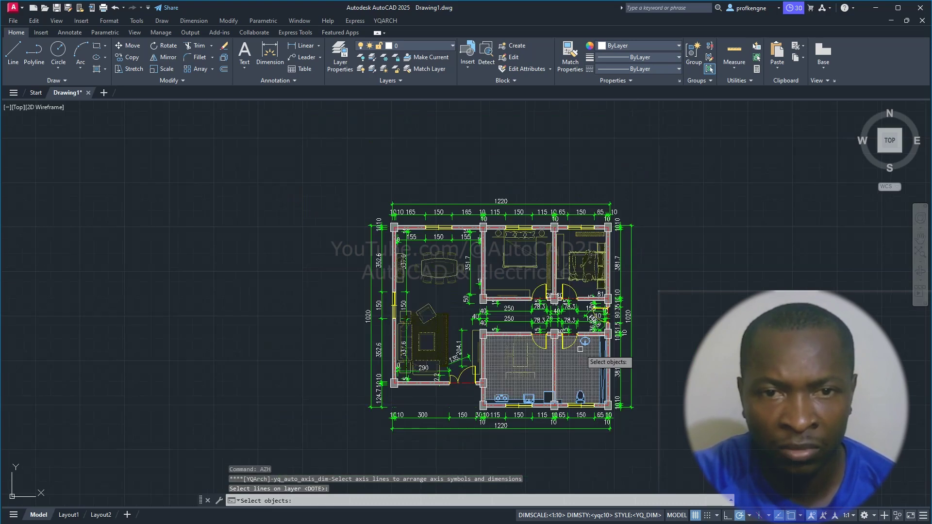
pyautogui.click(353, 180)
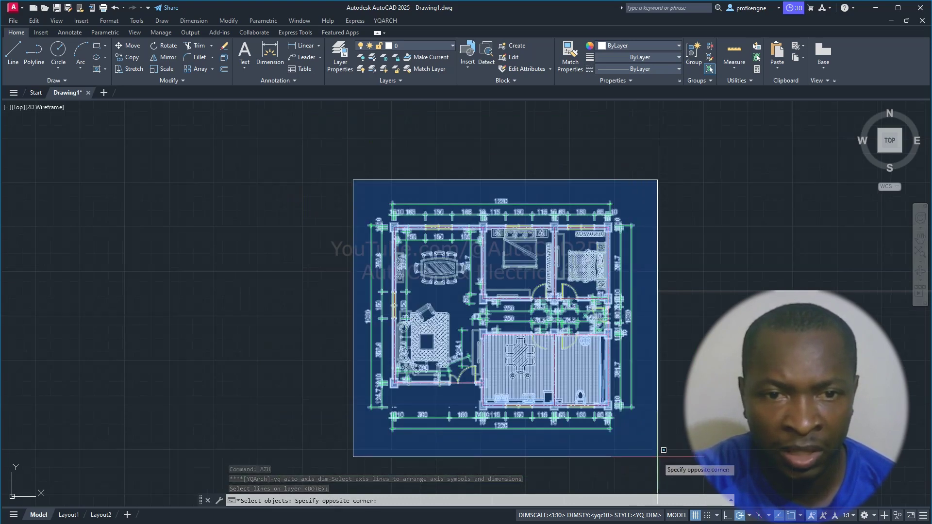
pyautogui.click(622, 438)
pyautogui.press('Return')
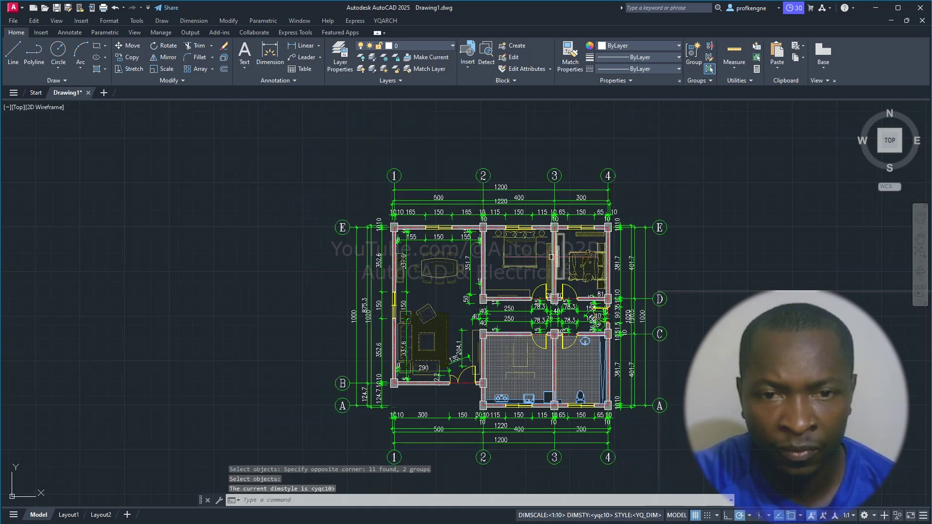
pyautogui.moveTo(633, 285); pyautogui.dragTo(509, 270, button='middle')
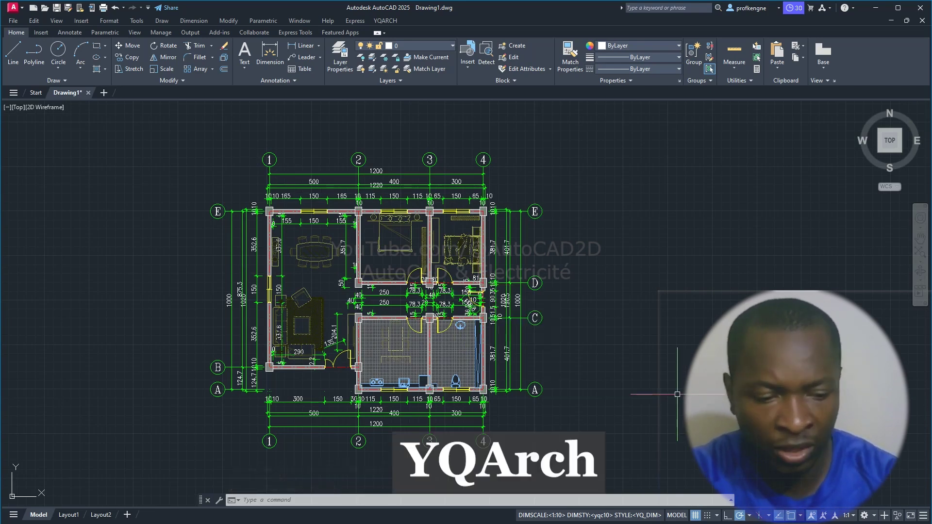
# - Zoom to a window so the annotated floor plan fills the drawing area
pyautogui.write('z')
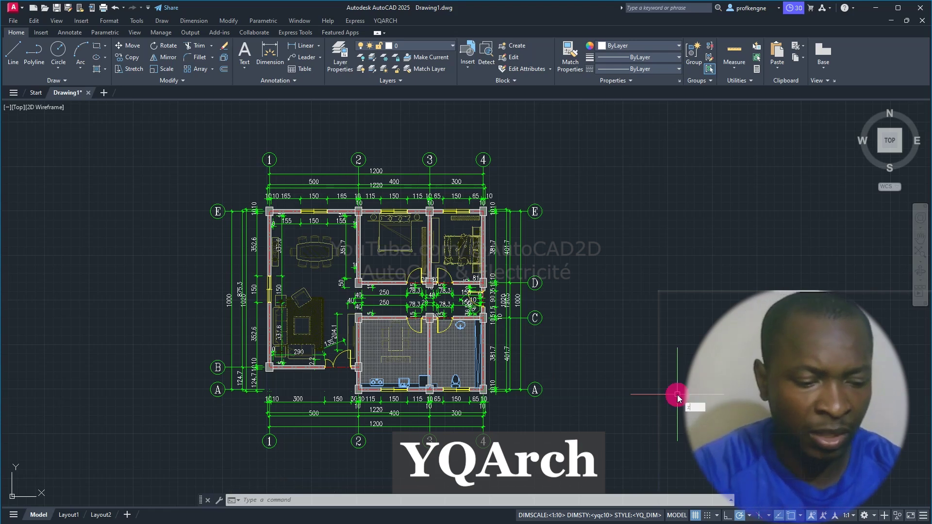
pyautogui.press('Return')
pyautogui.write('w')
pyautogui.press('Return')
pyautogui.click(194, 141)
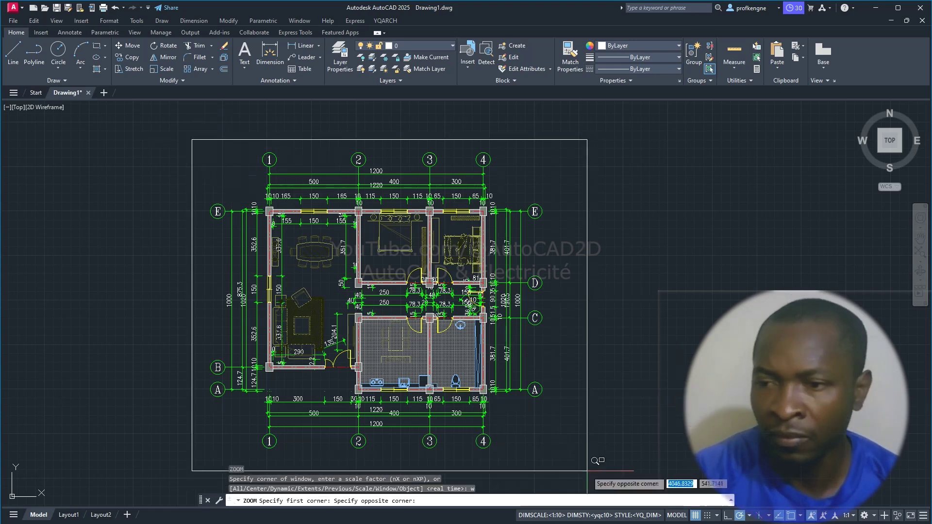
pyautogui.click(666, 489)
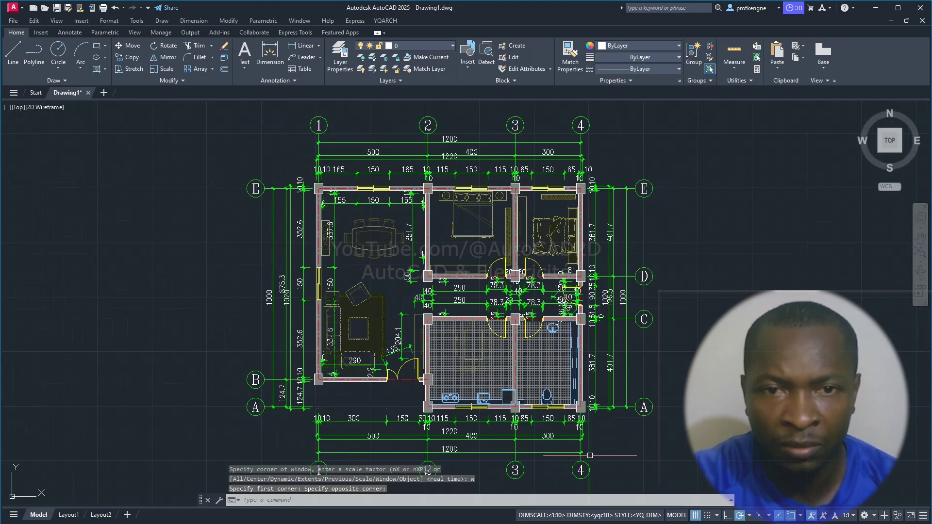